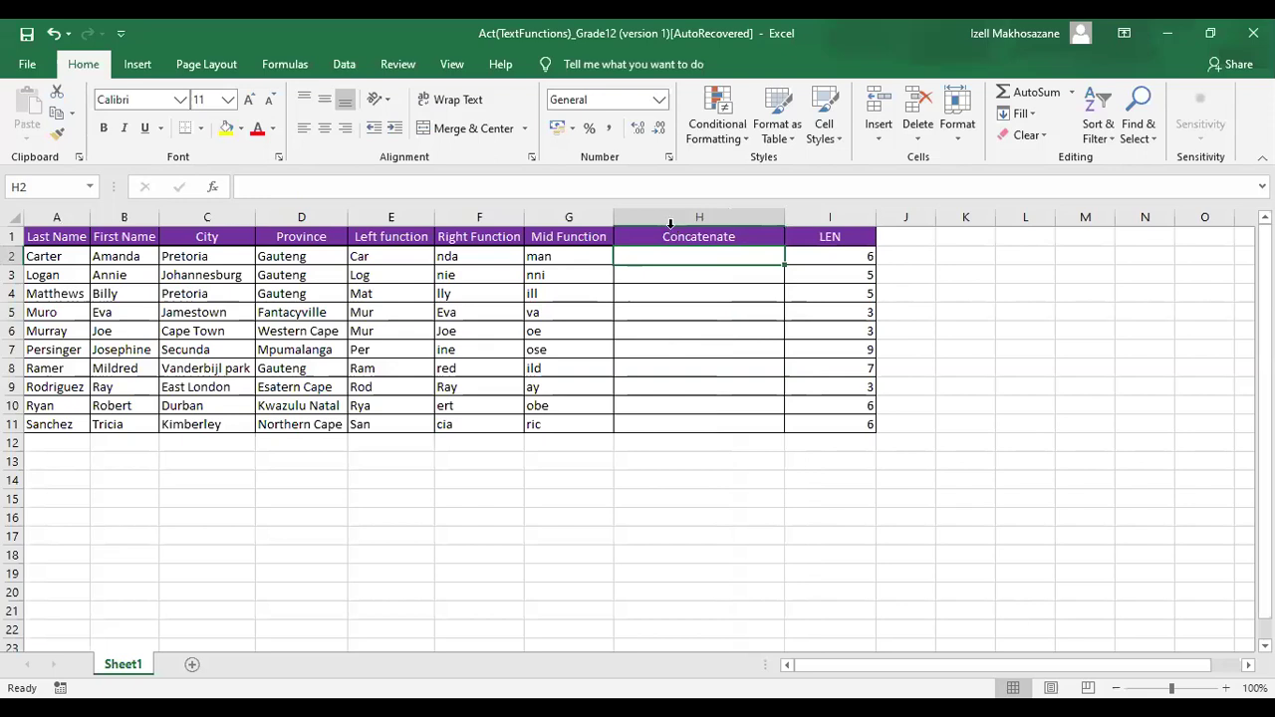
# - Enter =CONCATENATE(B2;A2) in cell H2 to join the first name and last name of row 2
pyautogui.click(670, 223)
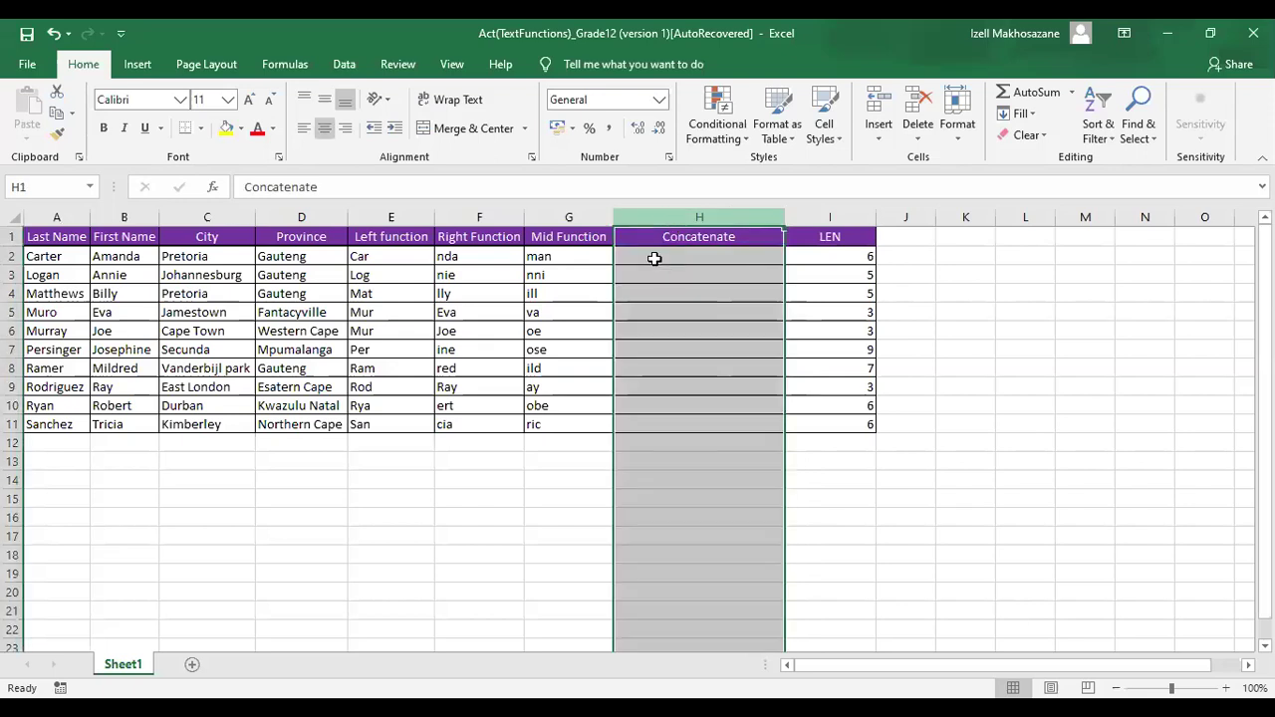
pyautogui.press('Down')
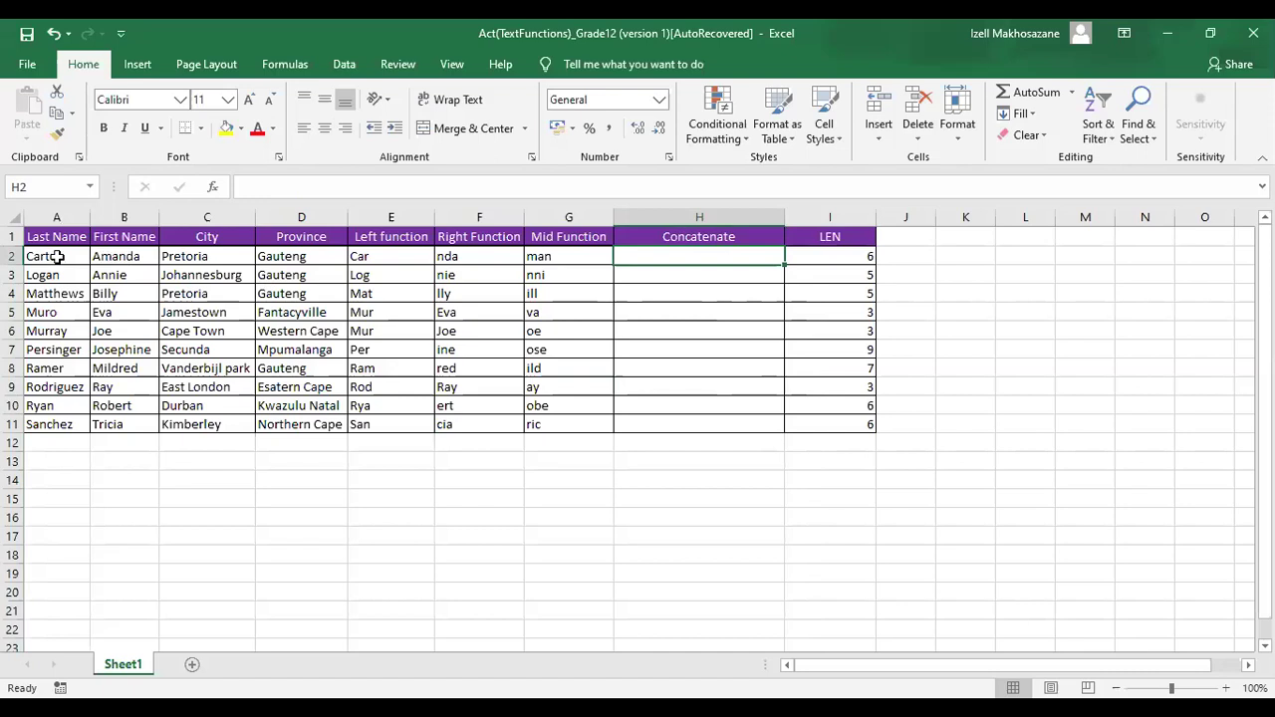
pyautogui.doubleClick(677, 256)
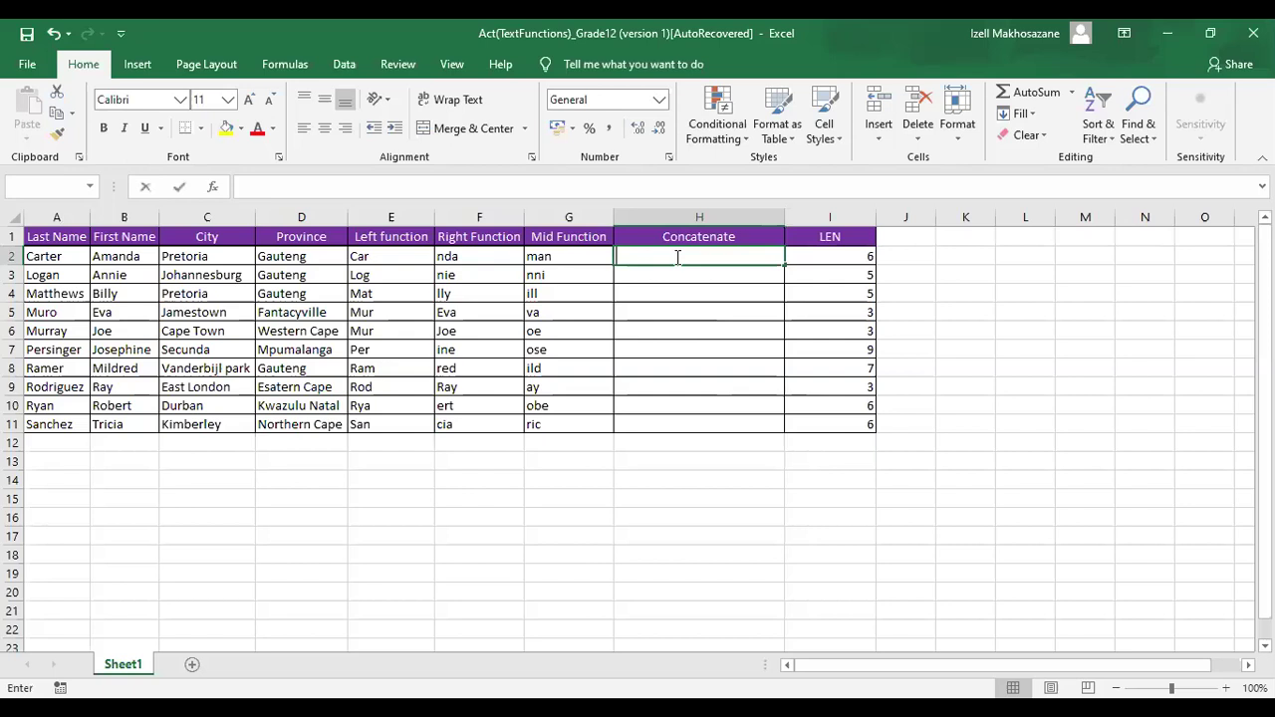
pyautogui.write('=')
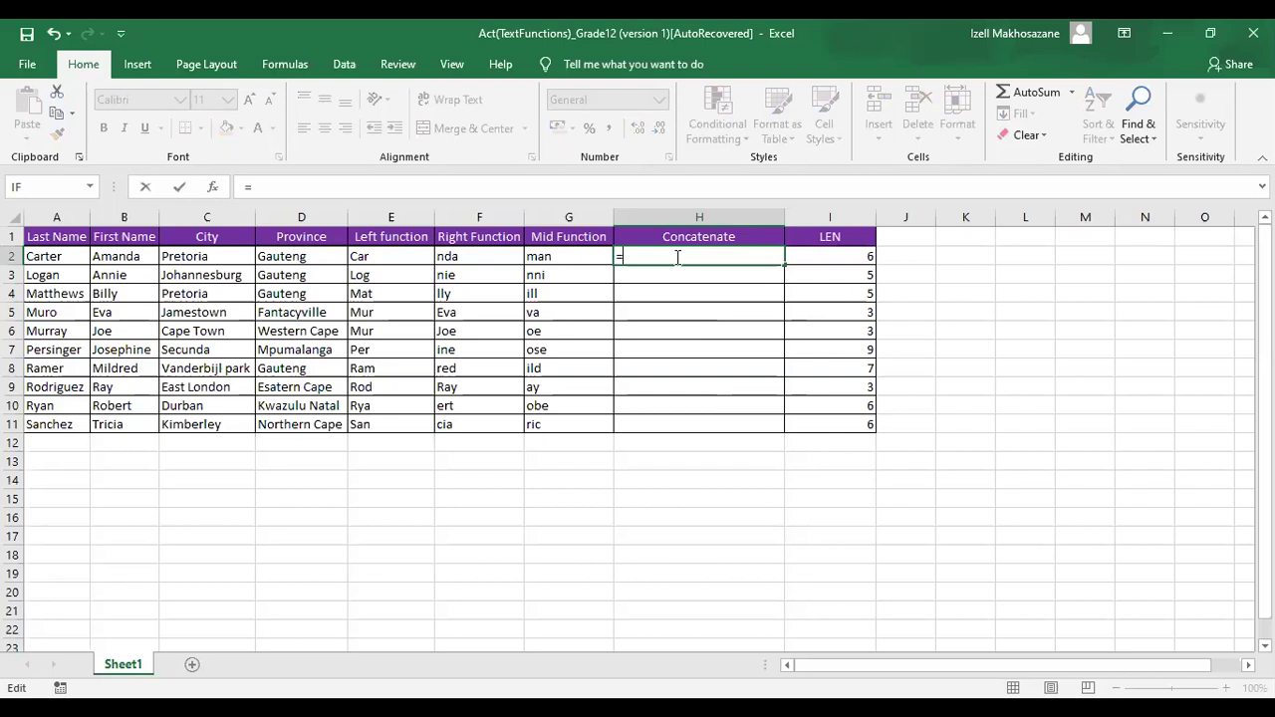
pyautogui.write('conc')
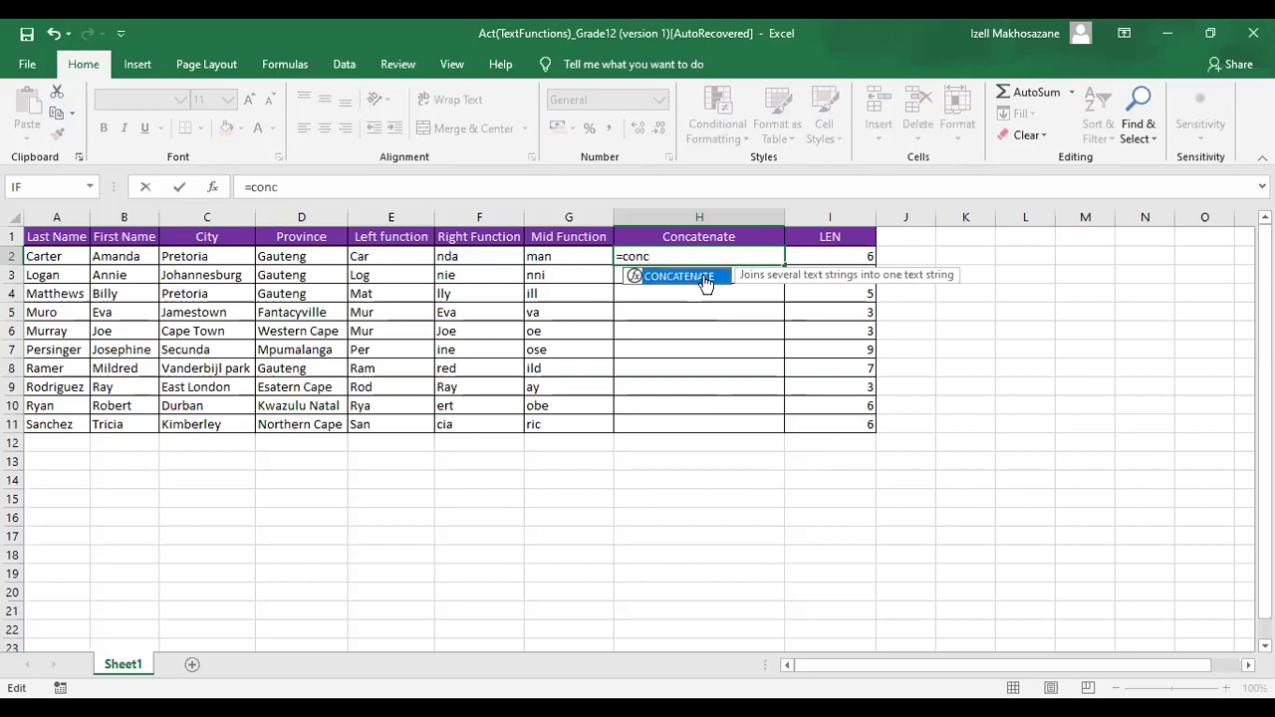
pyautogui.doubleClick(706, 284)
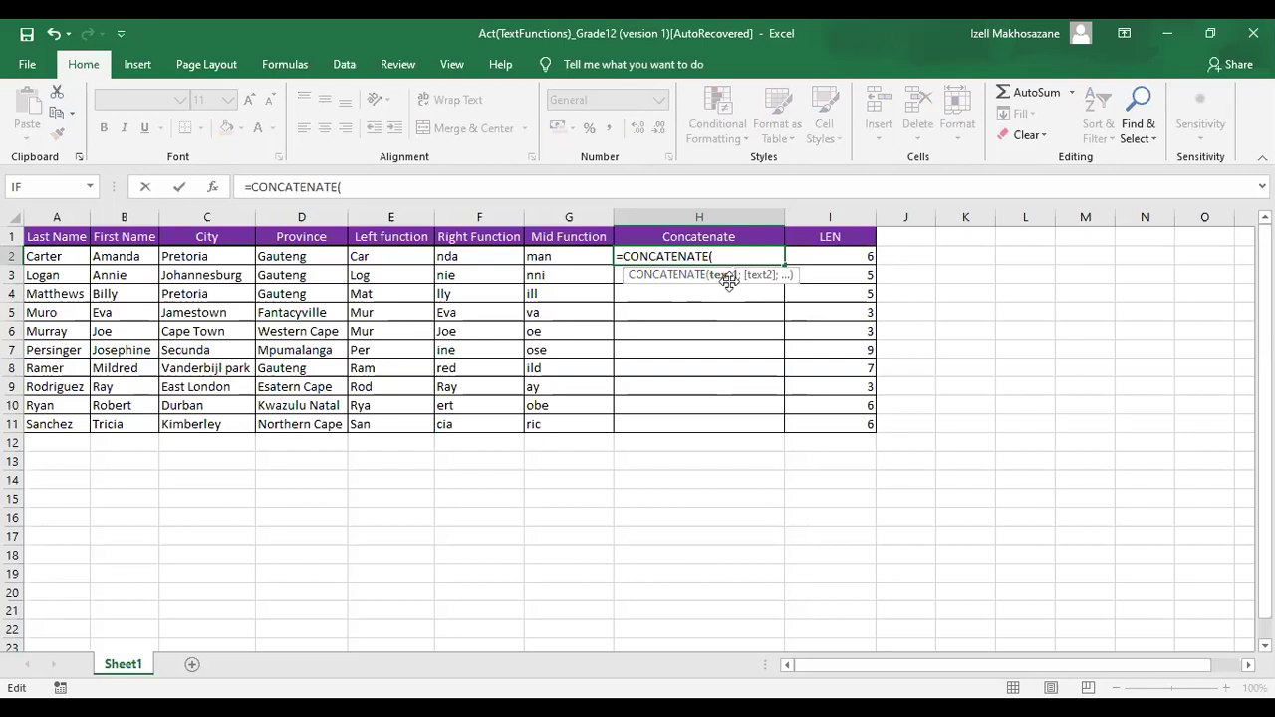
pyautogui.click(126, 258)
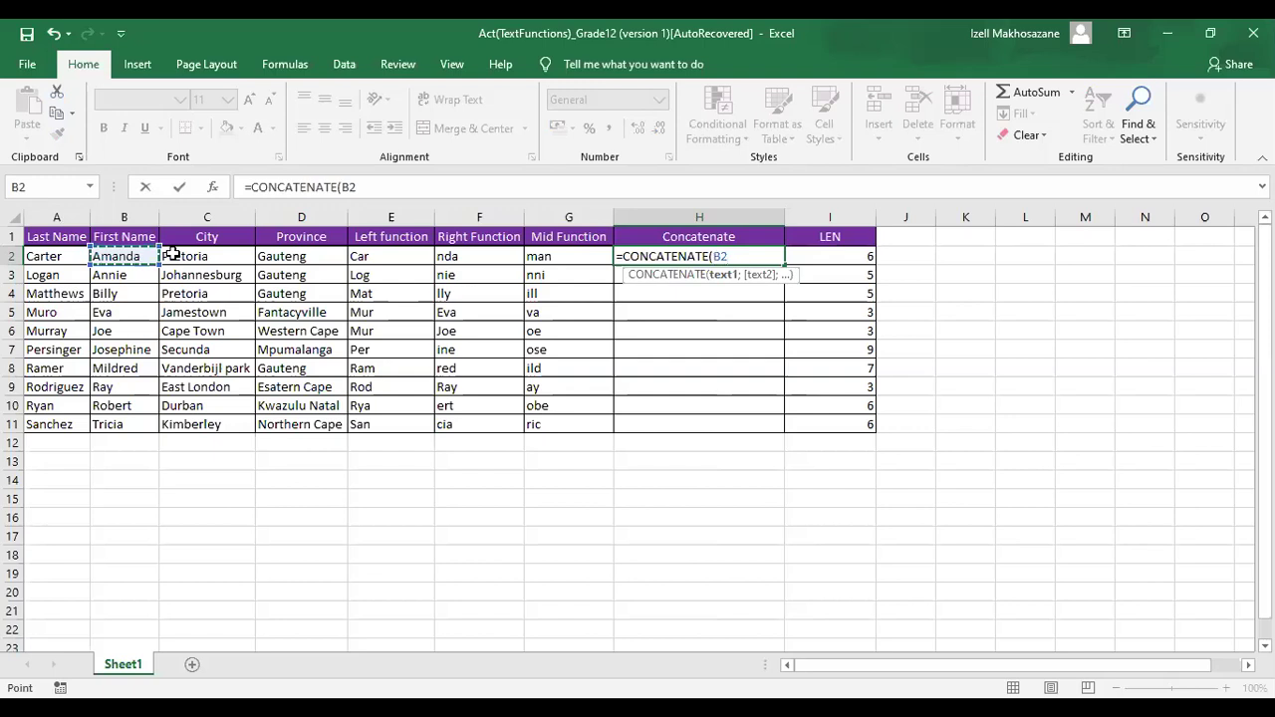
pyautogui.click(714, 214)
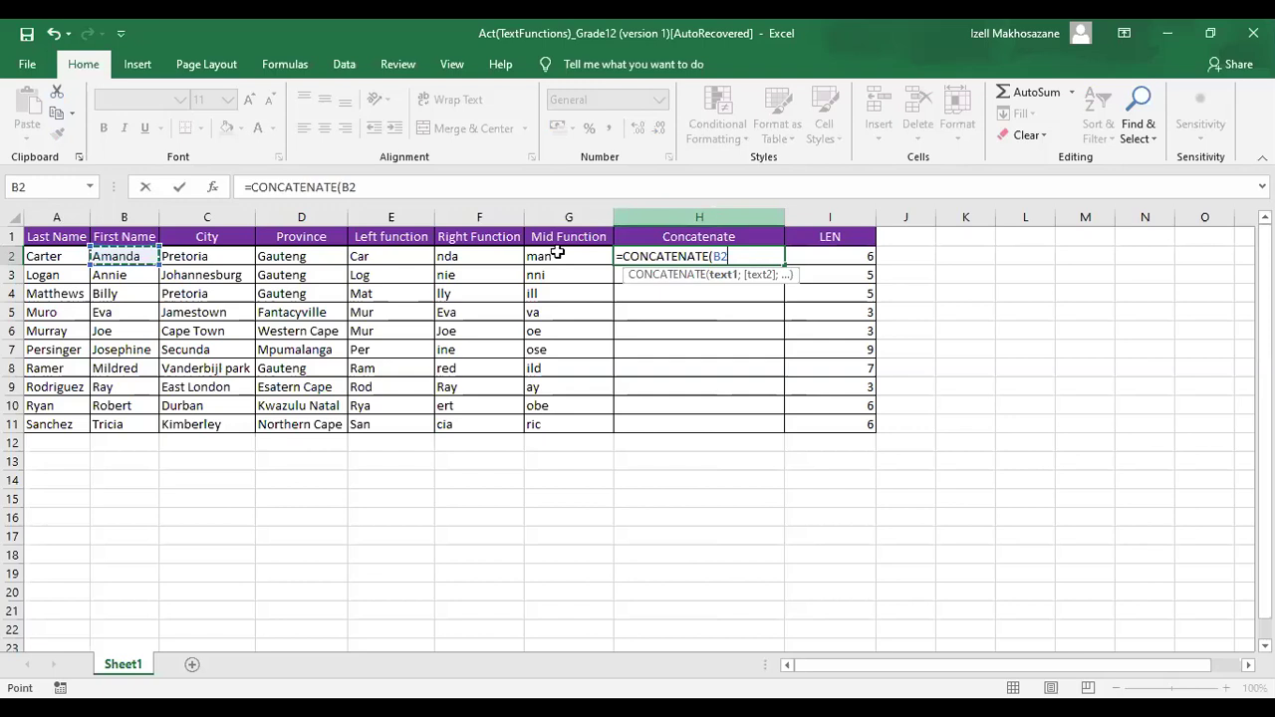
pyautogui.write(';')
pyautogui.click(49, 258)
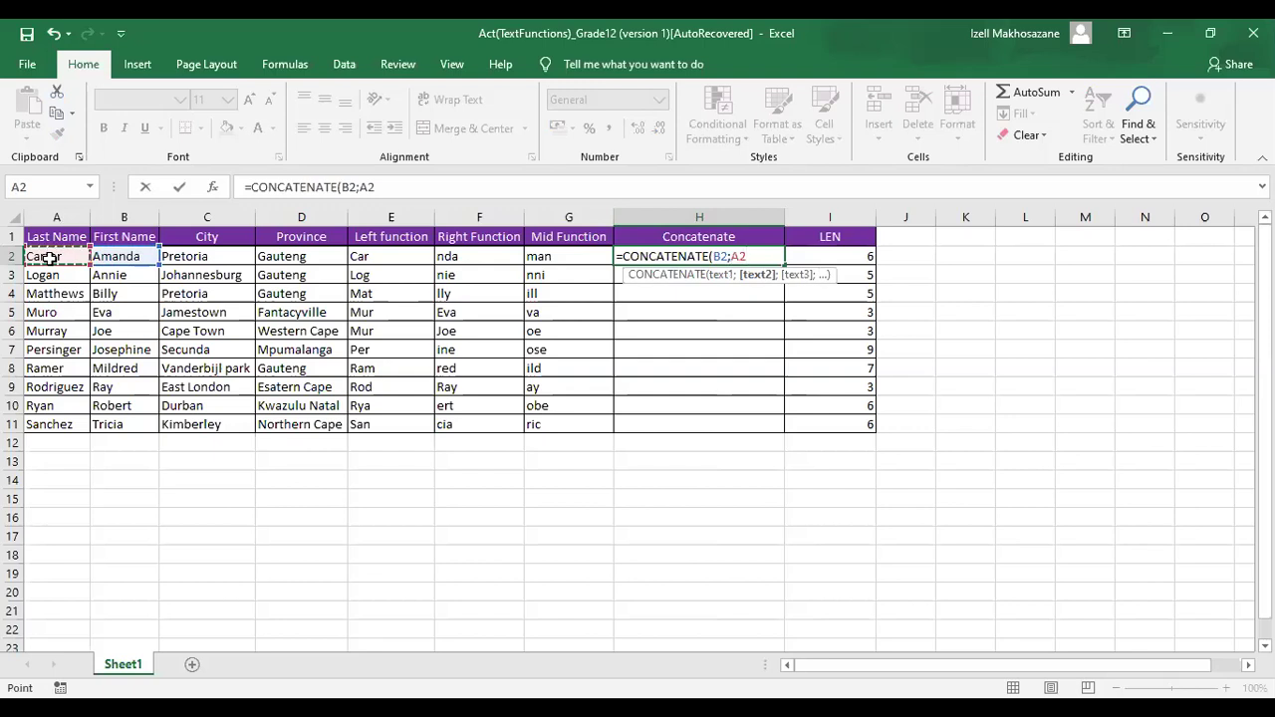
pyautogui.write(')')
pyautogui.press('Return')
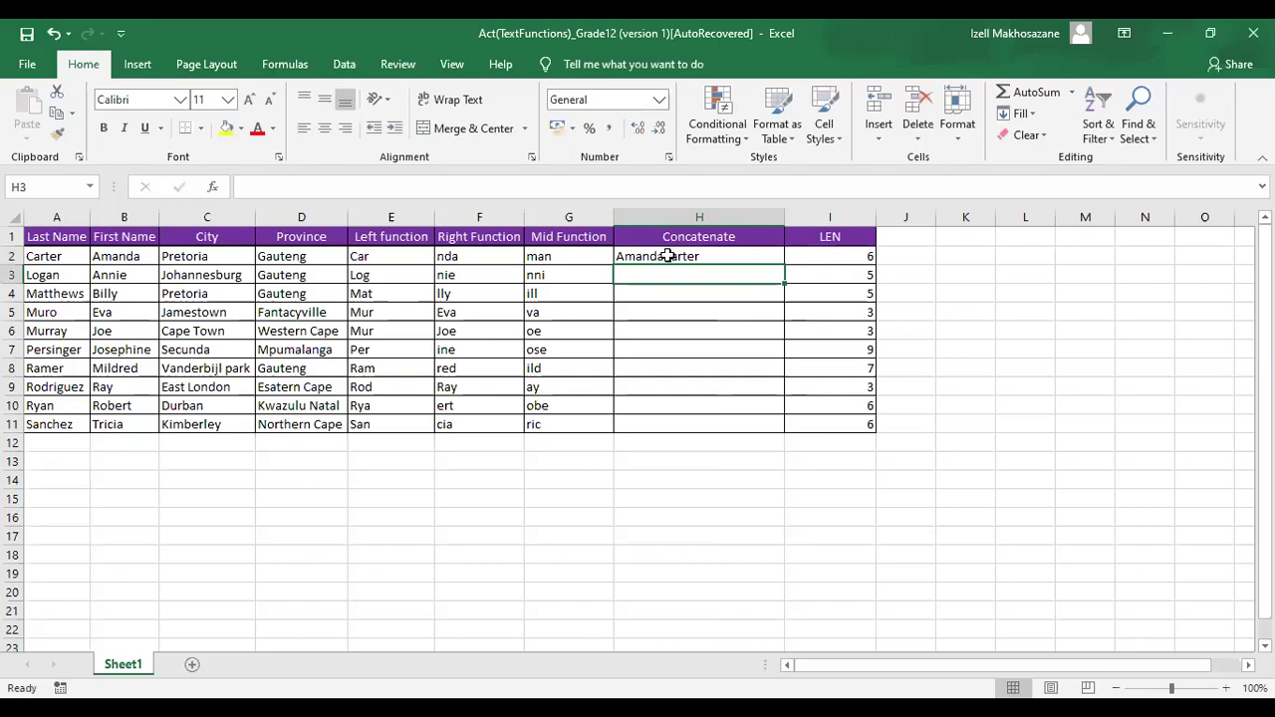
# - Try to separate the joined names by adding unquoted spaces before A2 in the H2 formula
pyautogui.doubleClick(737, 265)
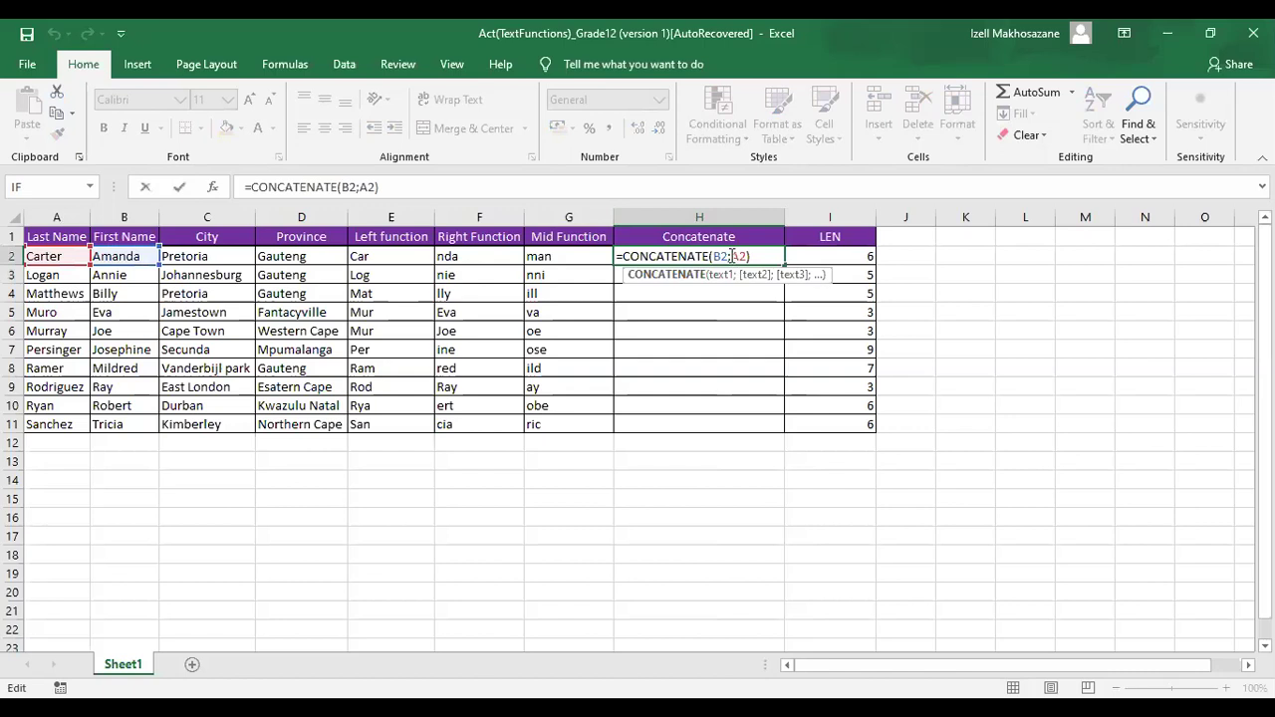
pyautogui.click(733, 257)
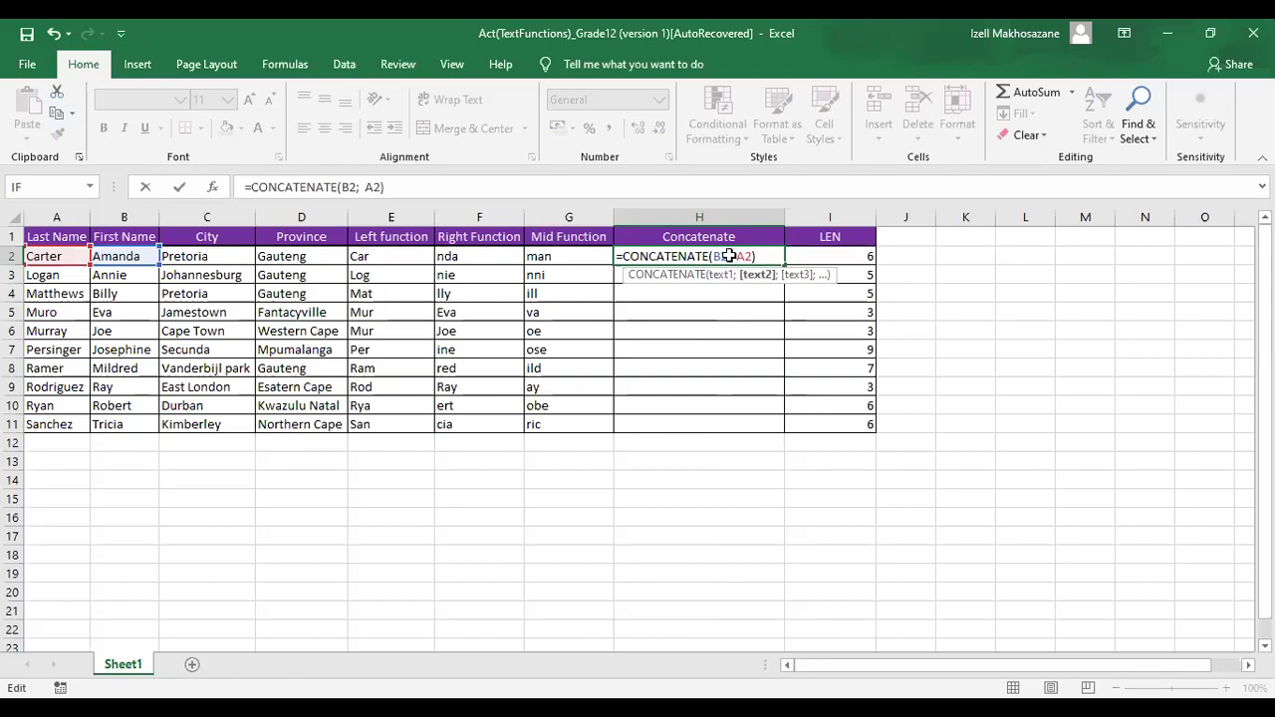
pyautogui.press('Return')
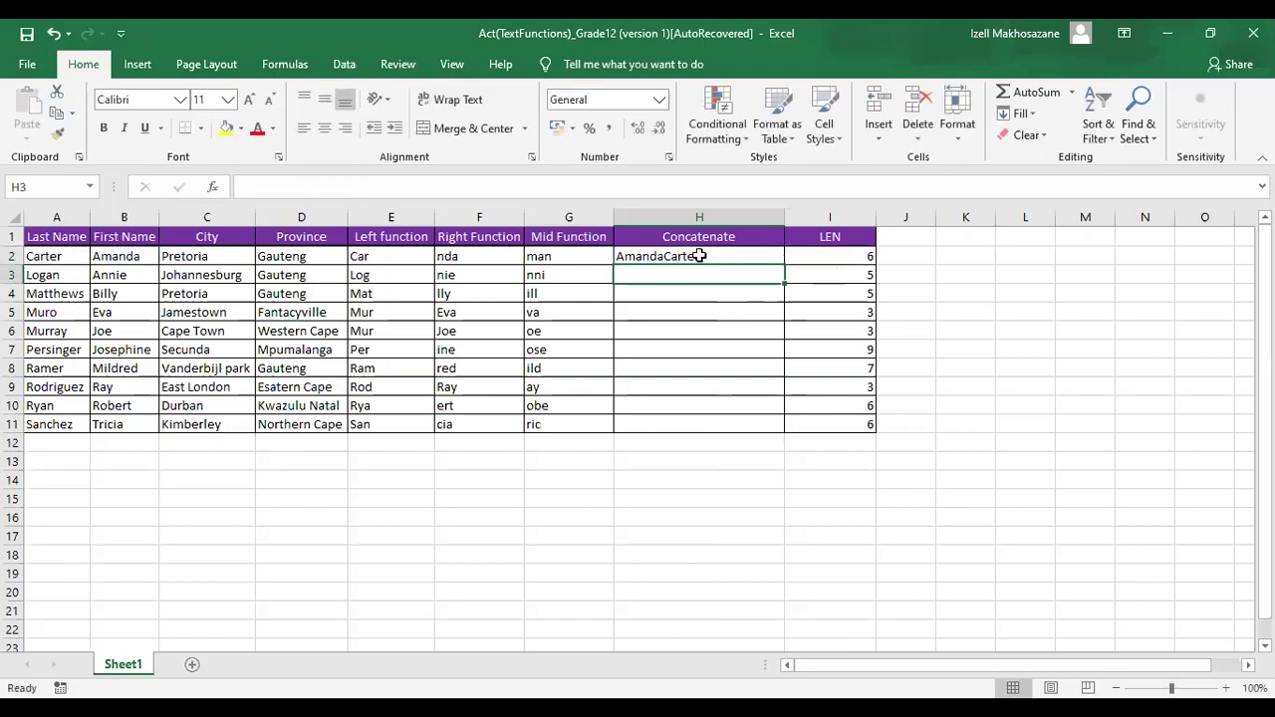
pyautogui.doubleClick(759, 256)
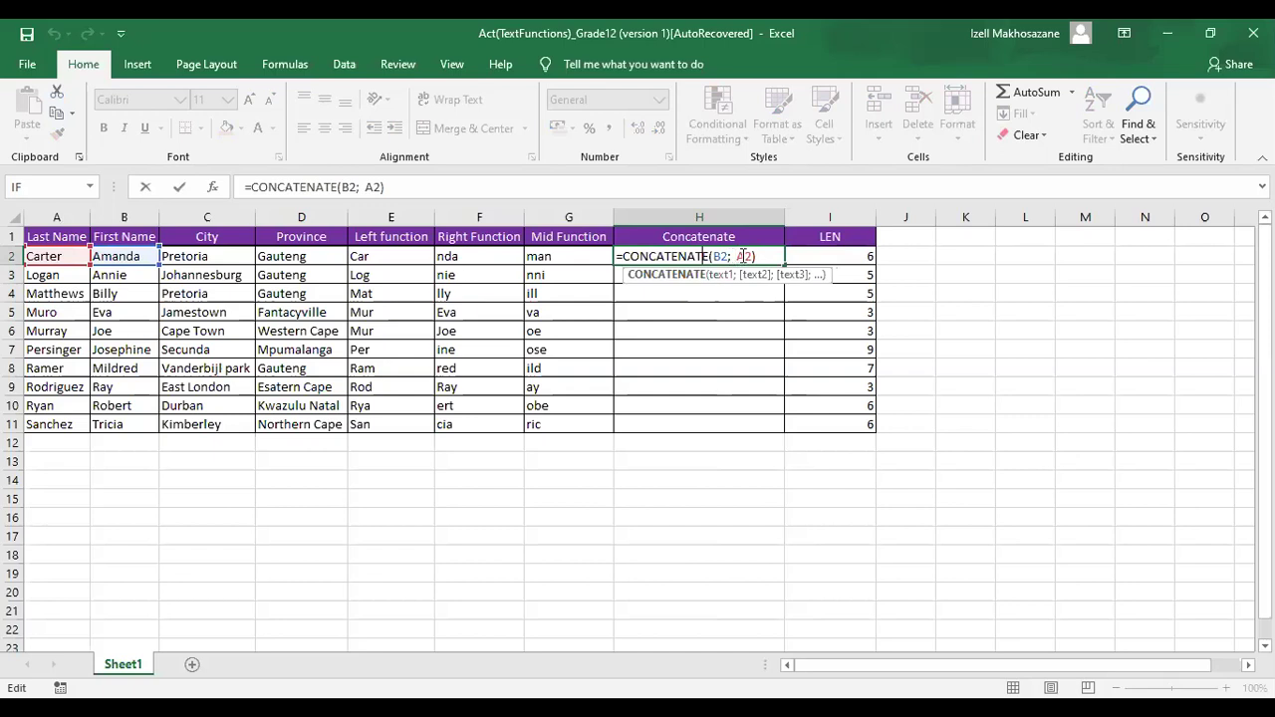
pyautogui.click(736, 257)
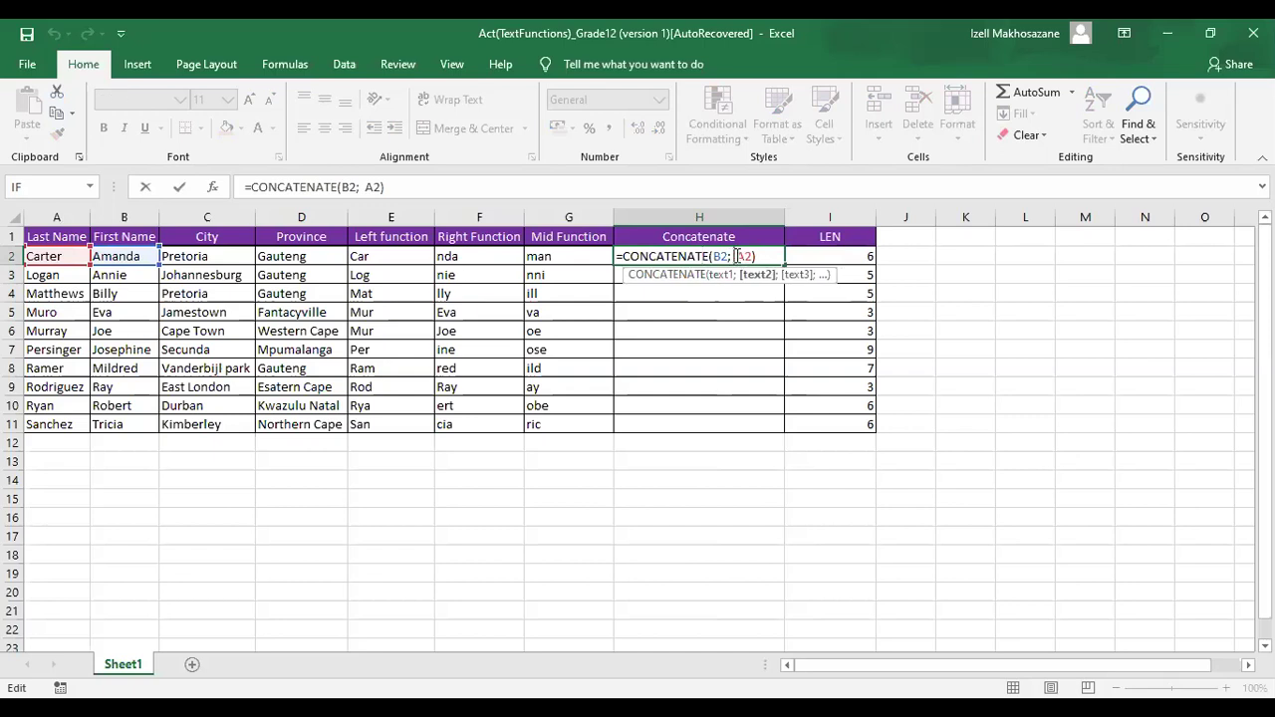
pyautogui.press('Return')
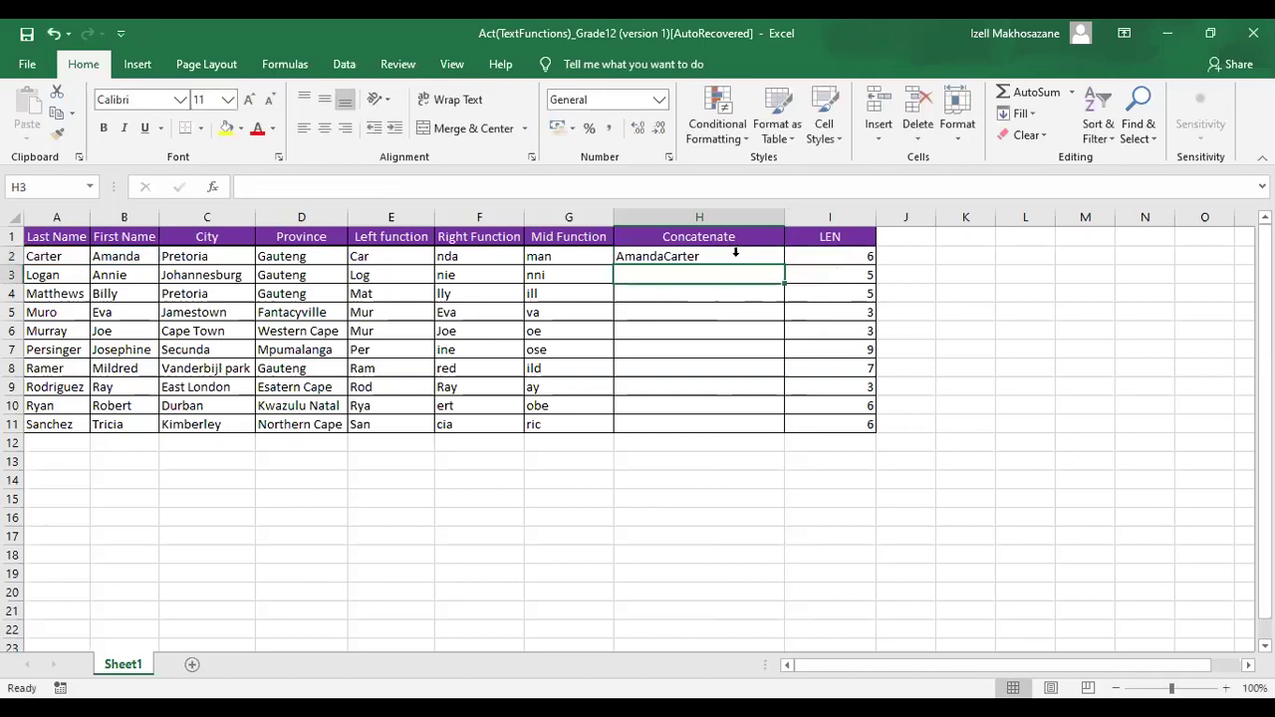
# - Remove the unquoted spaces between the semicolon and A2 in the H2 formula
pyautogui.click(678, 255)
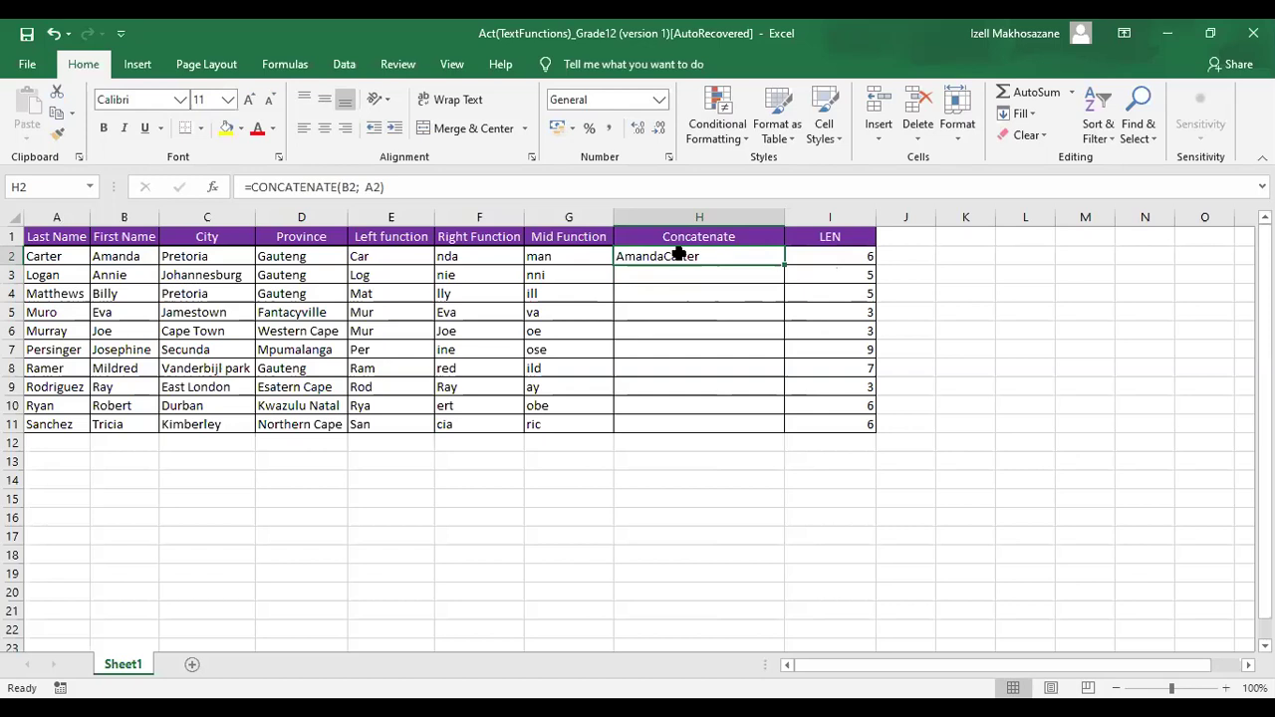
pyautogui.doubleClick(734, 257)
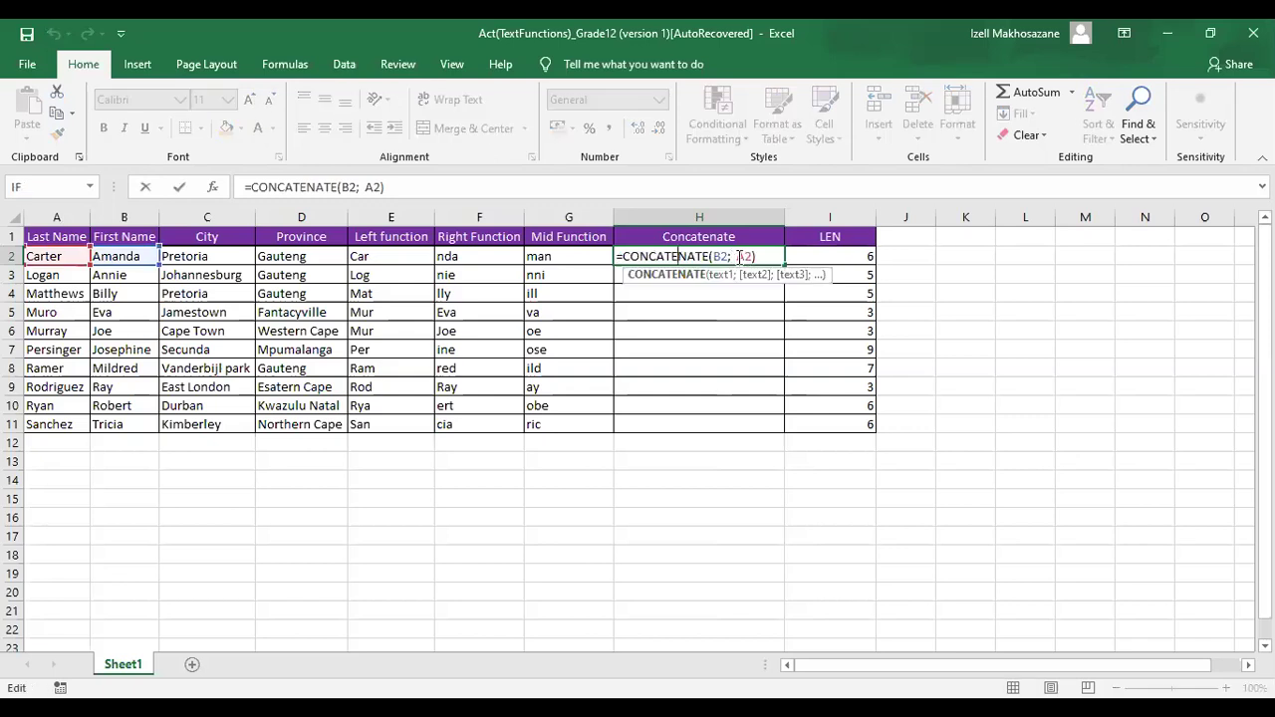
pyautogui.click(740, 257)
pyautogui.press('BackSpace')
pyautogui.press('BackSpace')
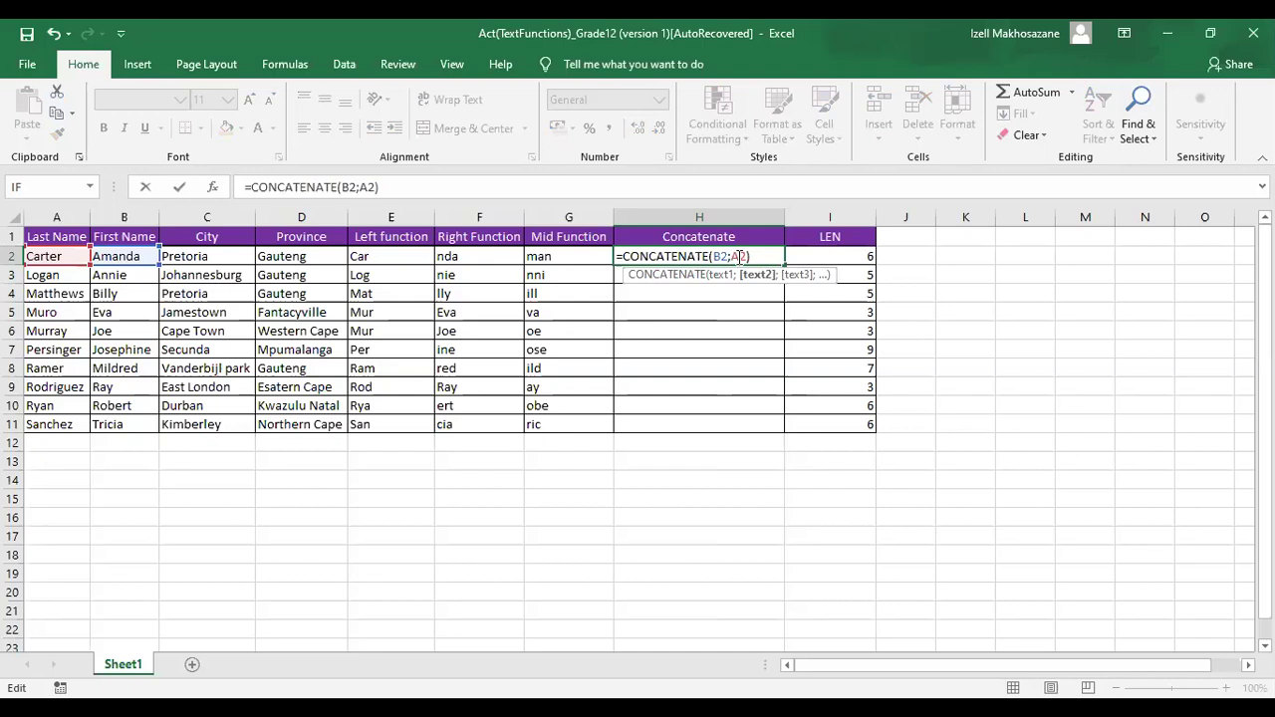
# - Insert a quoted space as its own argument in the H2 formula, making it =CONCATENATE(B2;" ";A2)
pyautogui.write('"')
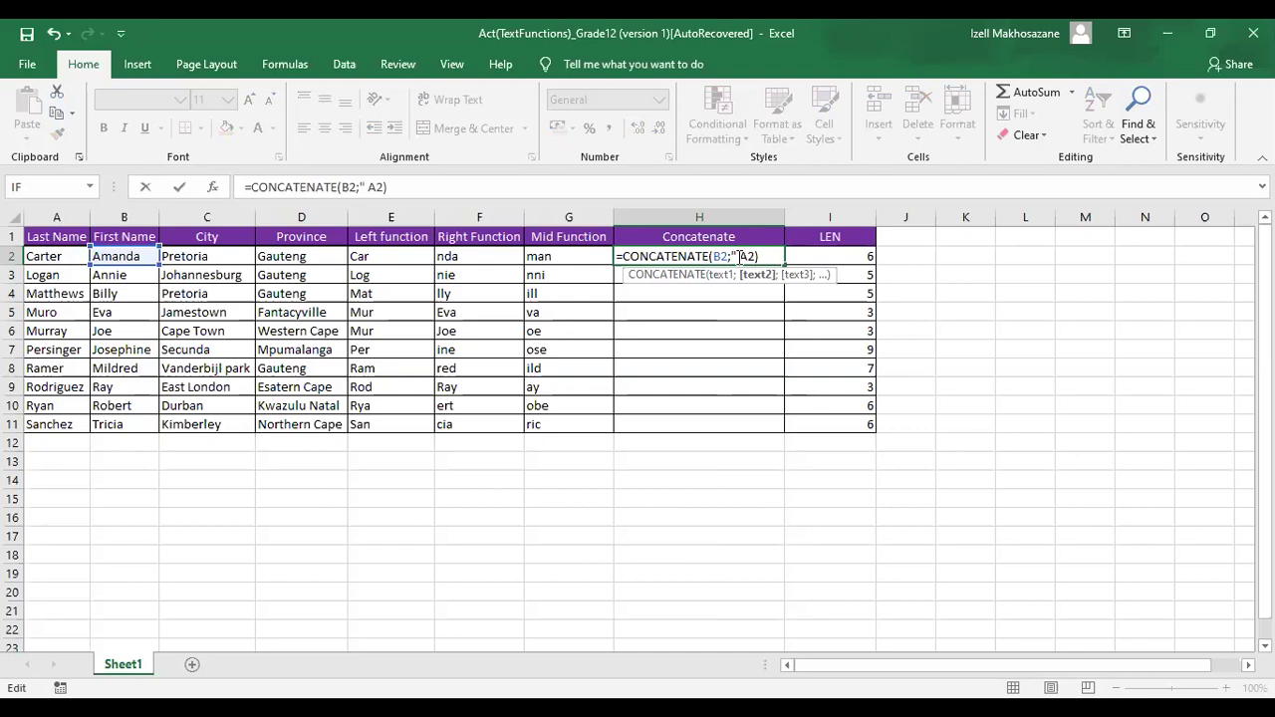
pyautogui.write('"')
pyautogui.press('Return')
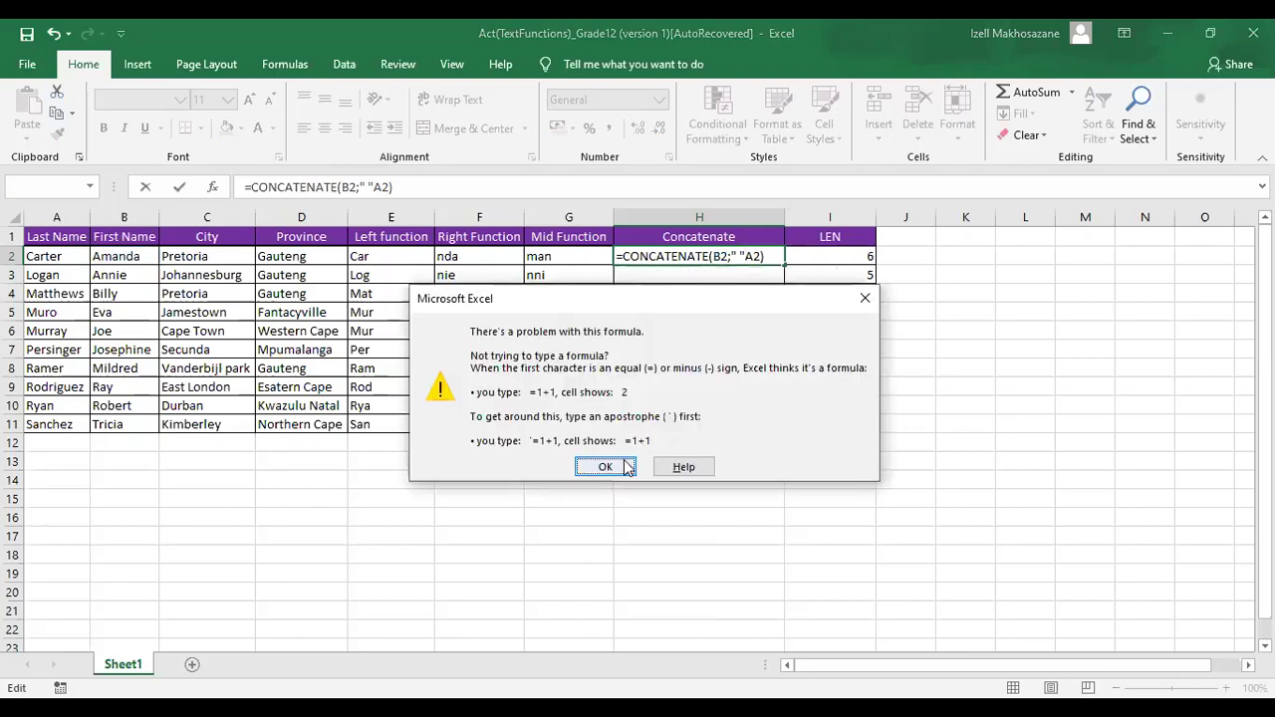
pyautogui.click(627, 468)
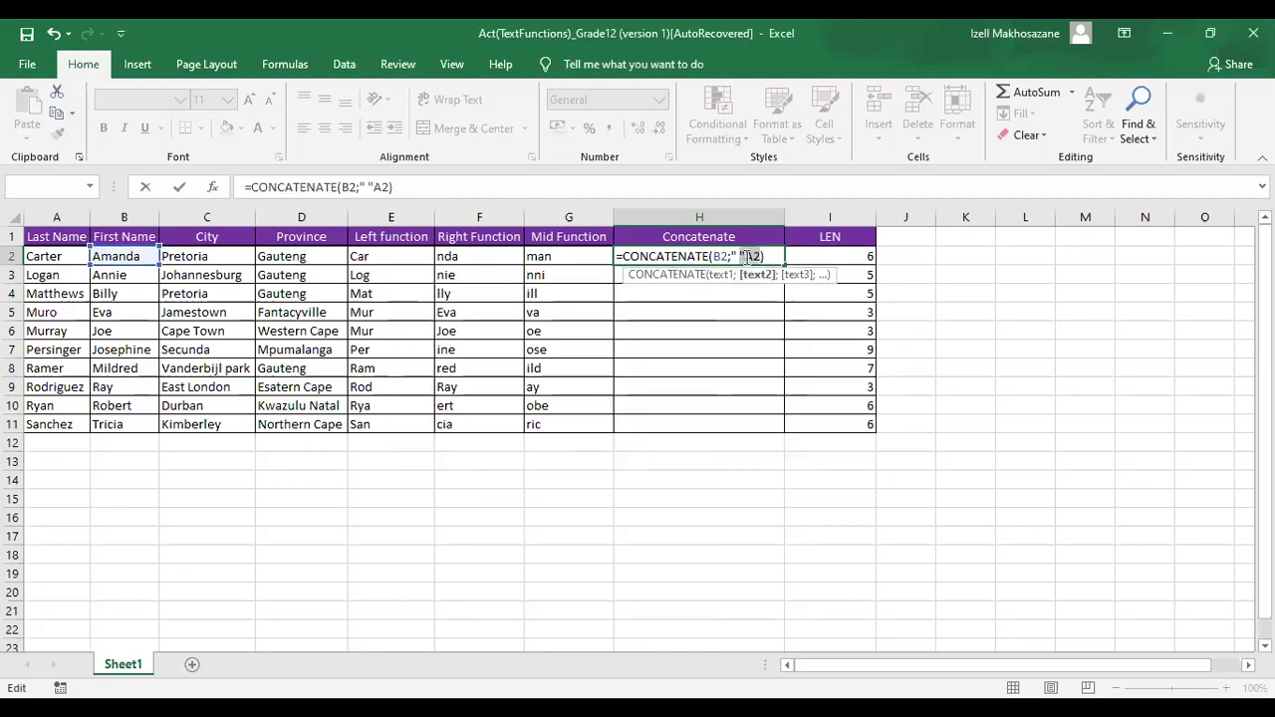
pyautogui.click(749, 257)
pyautogui.write(';')
pyautogui.press('Return')
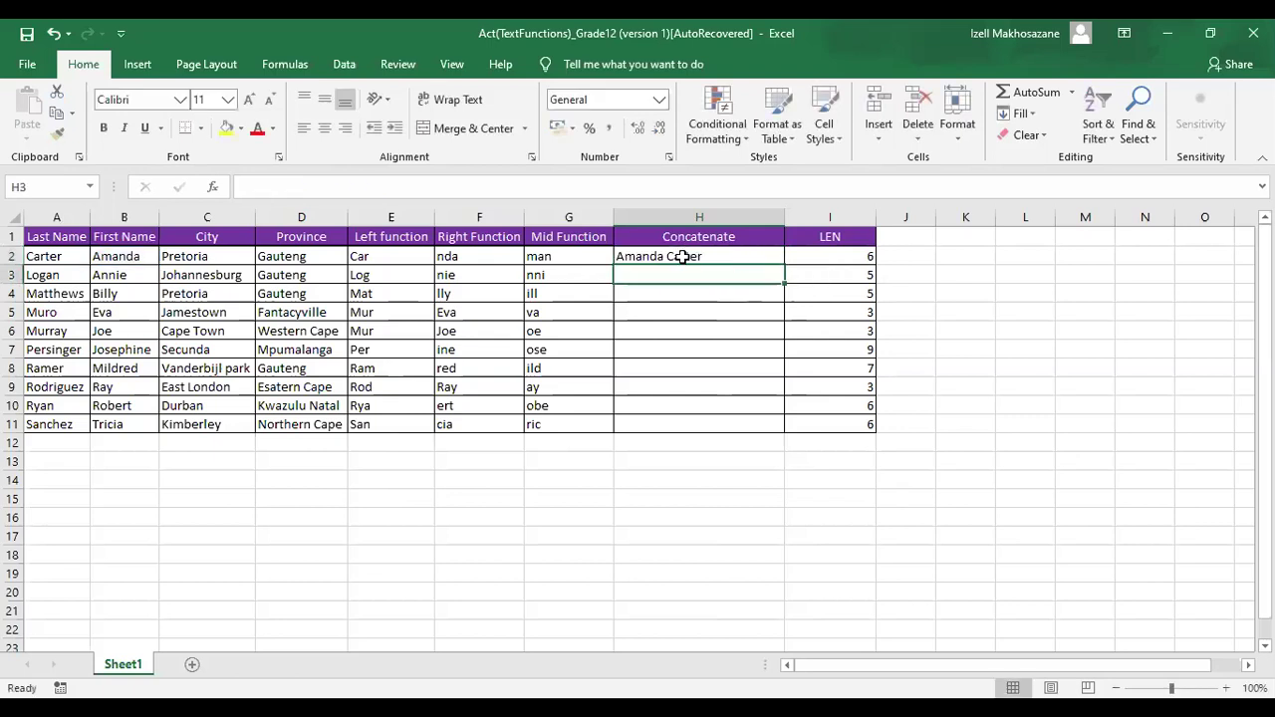
# - Widen the gap between the names by adding a second space inside the quotation marks of the H2 formula
pyautogui.click(682, 257)
pyautogui.doubleClick(719, 256)
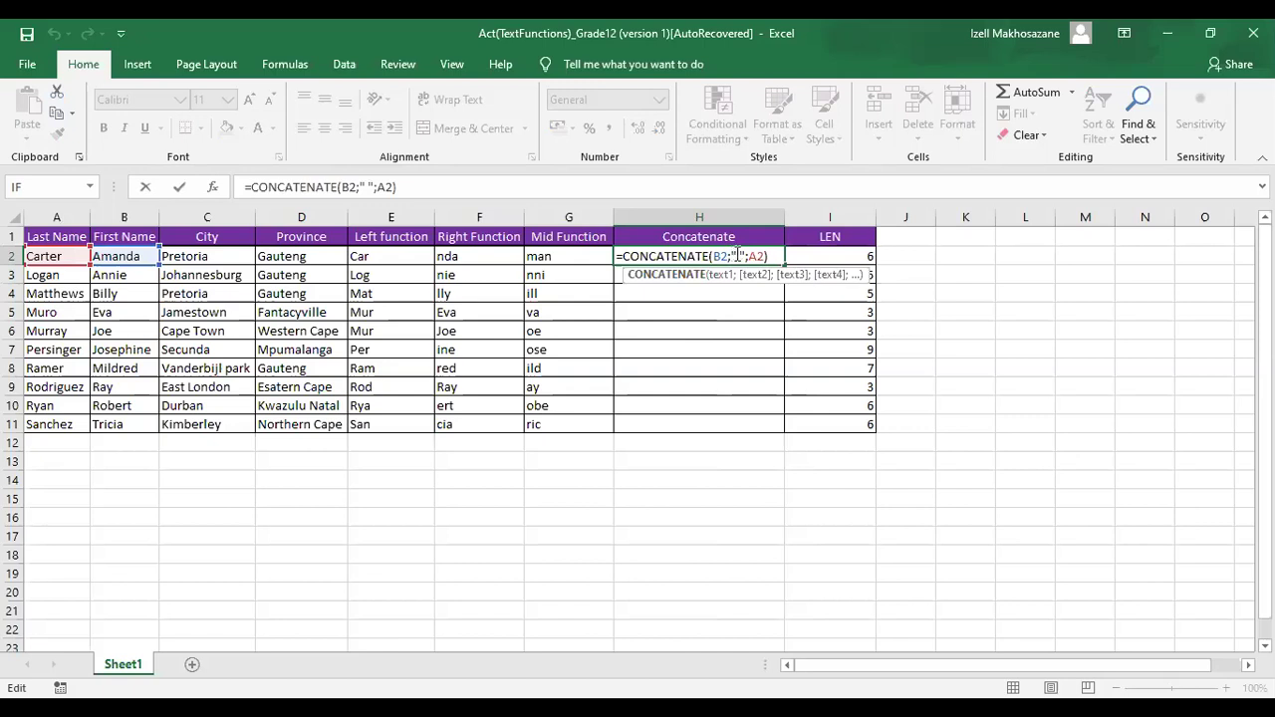
pyautogui.press('Return')
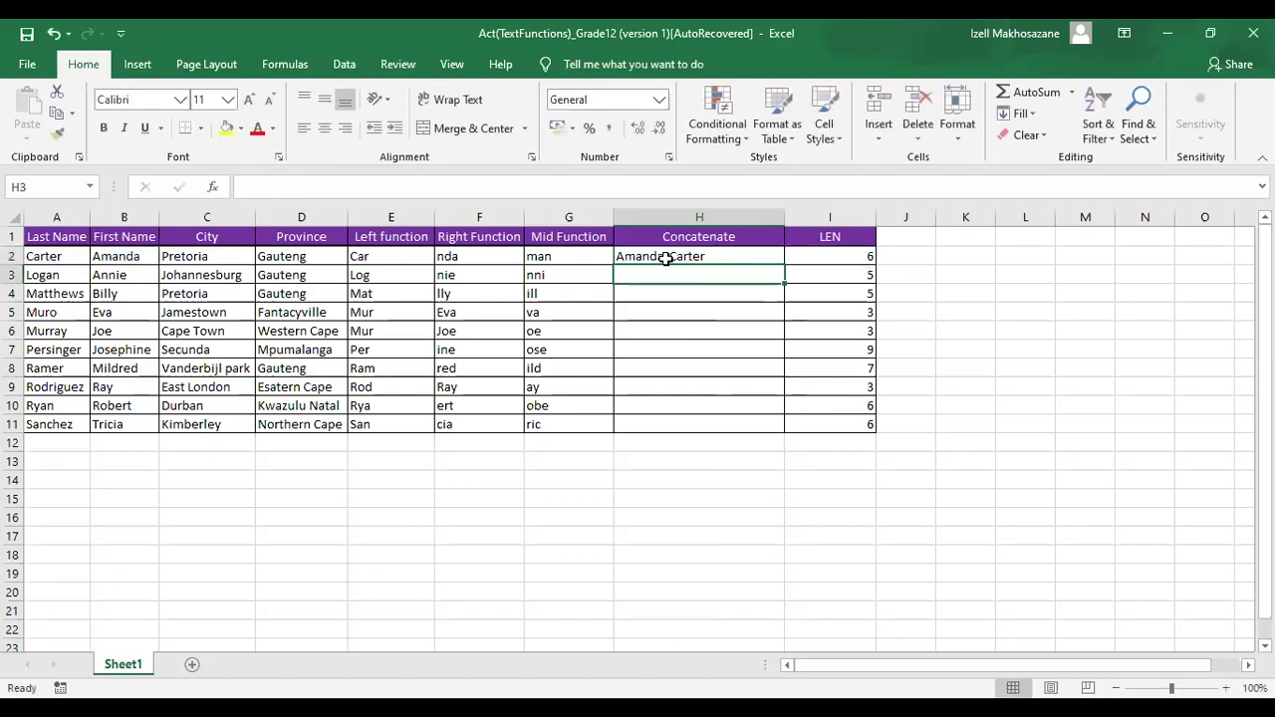
pyautogui.click(667, 259)
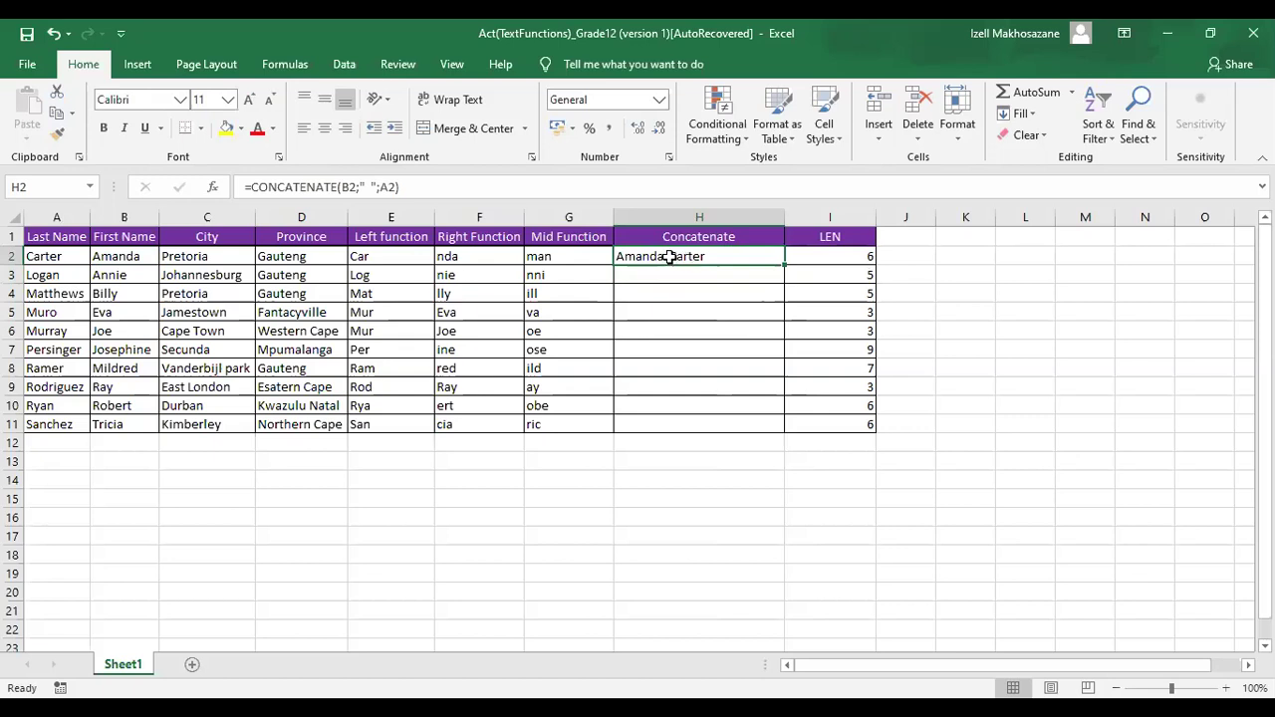
pyautogui.doubleClick(740, 255)
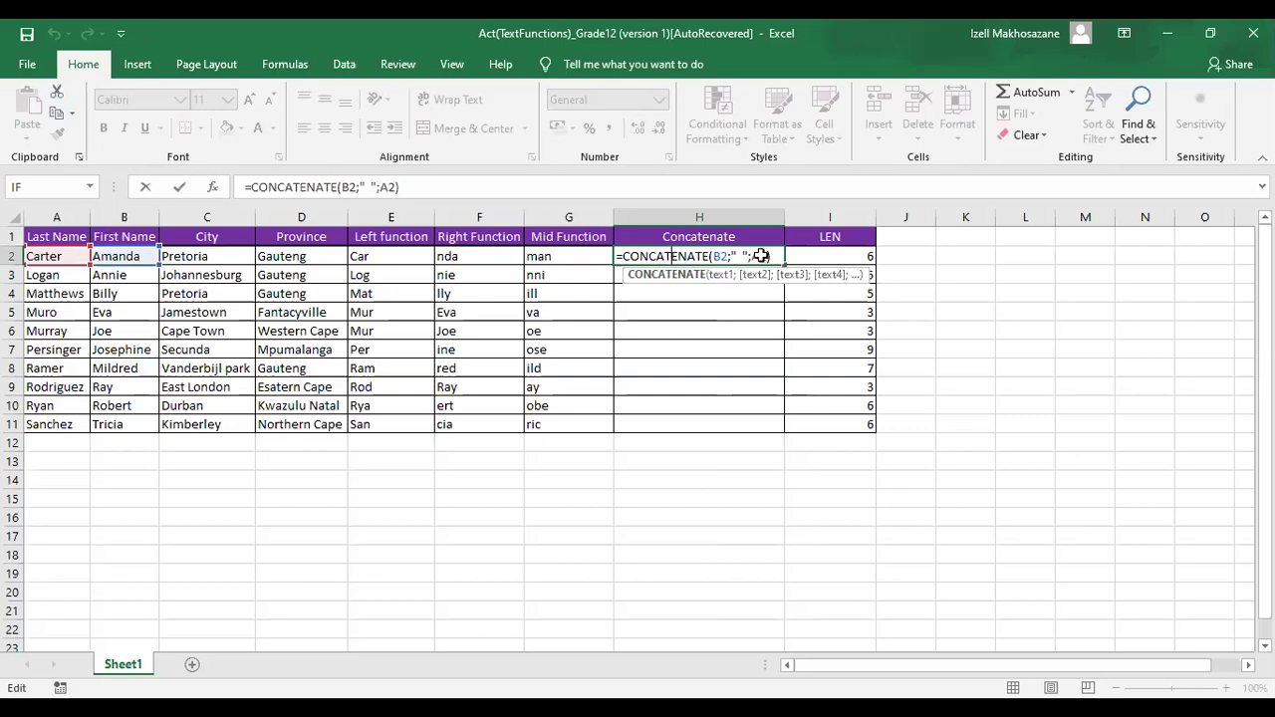
pyautogui.press('Return')
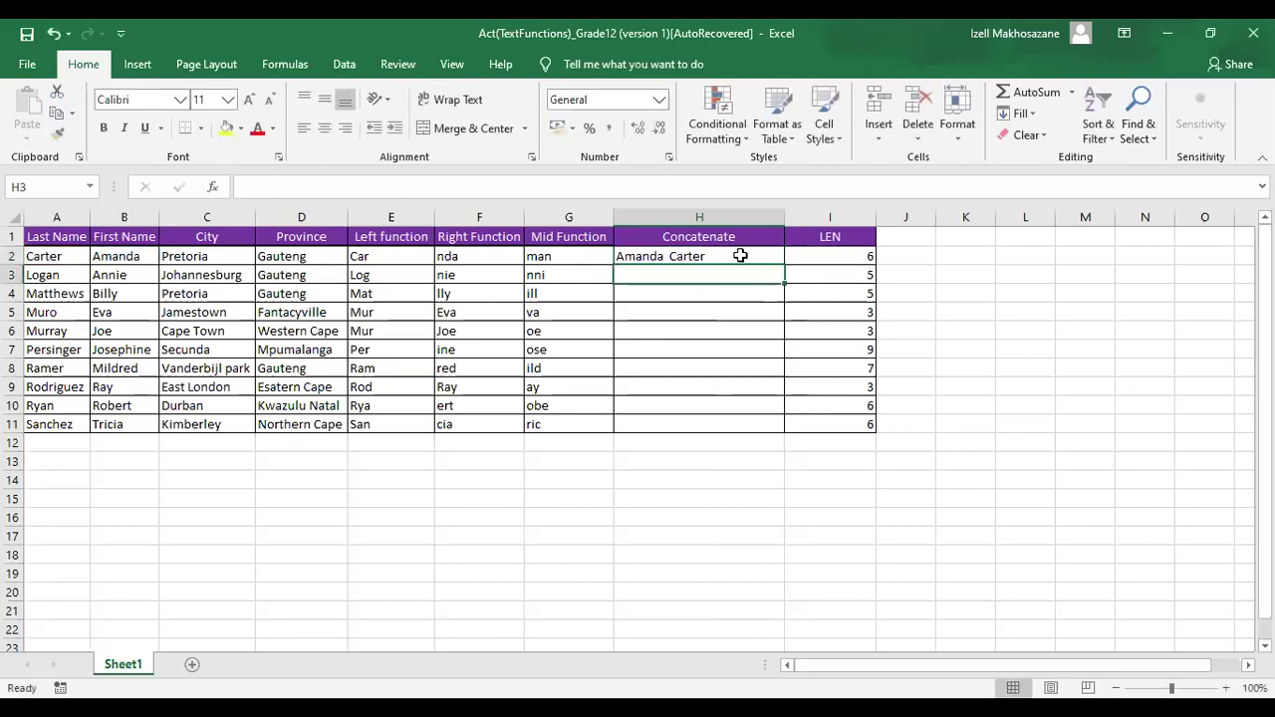
# - Replace the contents of H2 with a new CONCATENATE formula that takes cell B2 as its first argument
pyautogui.click(740, 256)
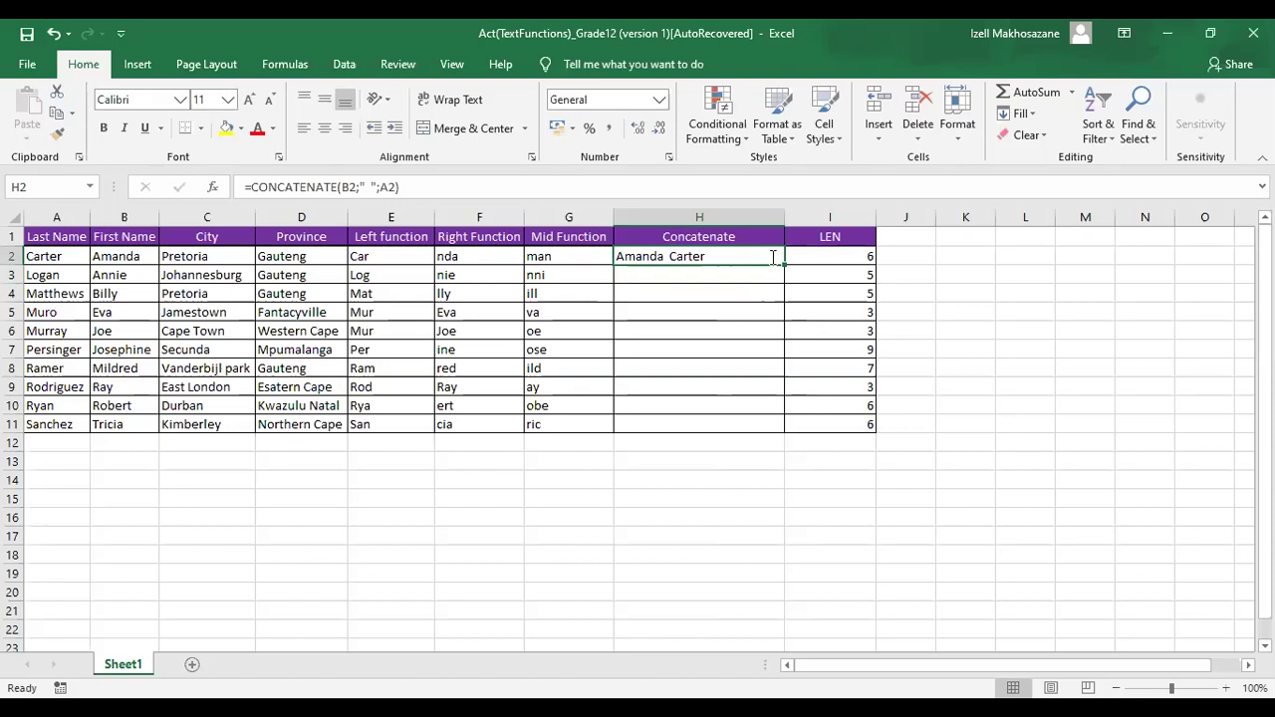
pyautogui.write('=')
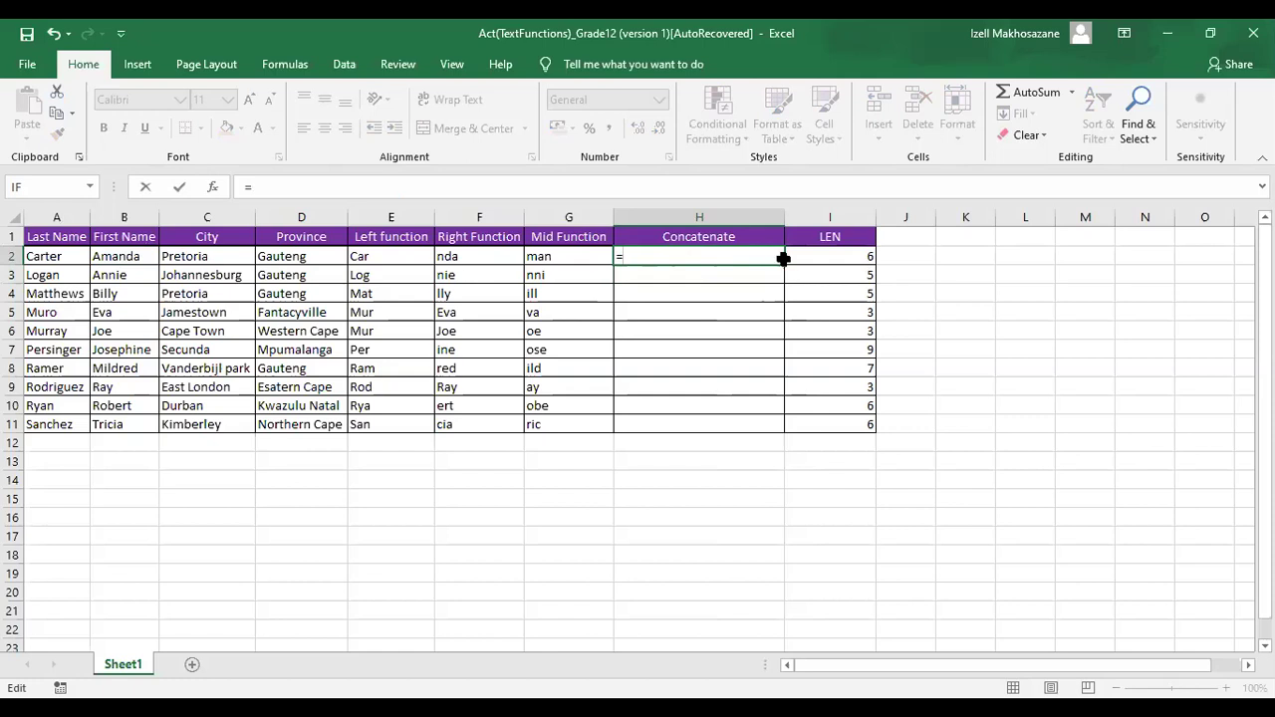
pyautogui.write('conc')
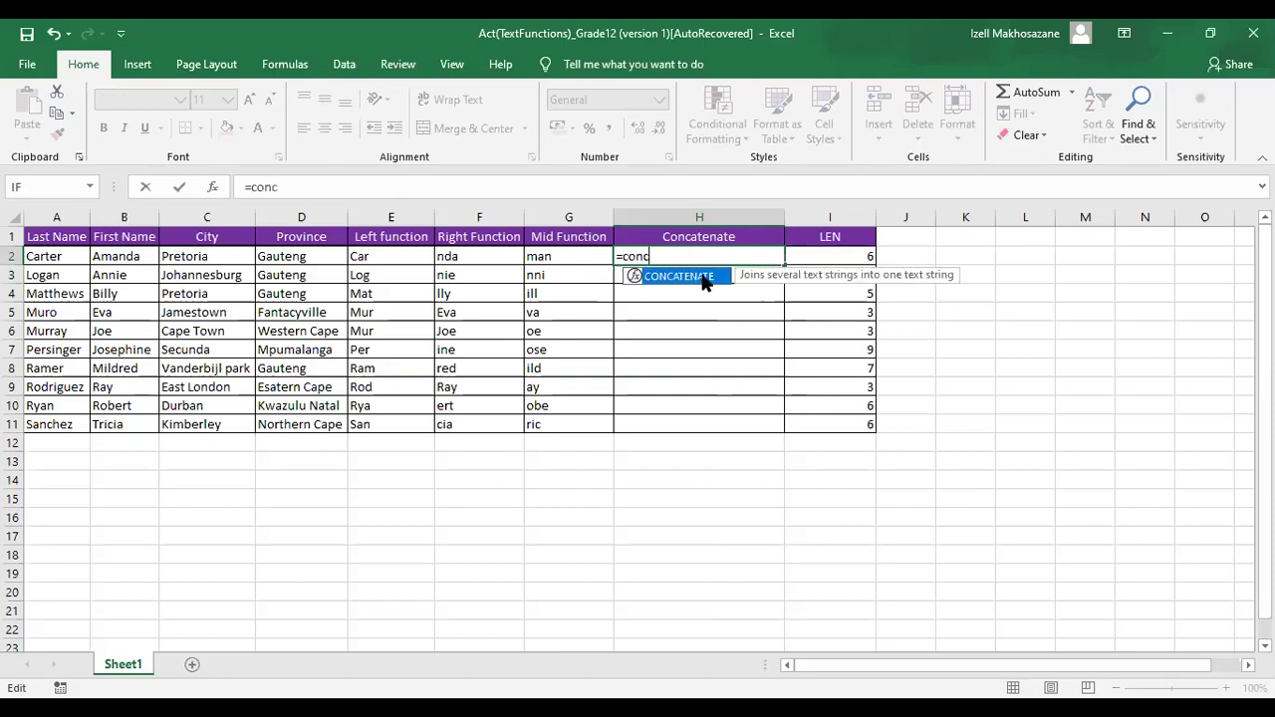
pyautogui.doubleClick(681, 276)
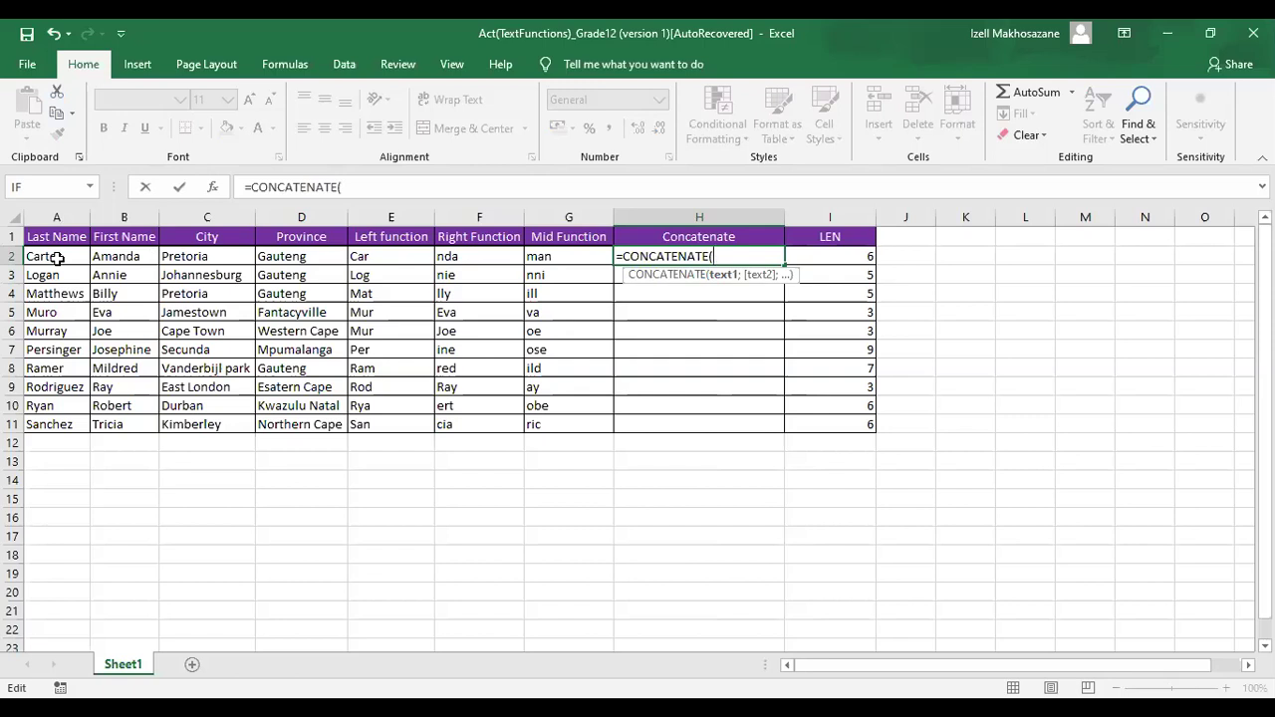
pyautogui.click(118, 258)
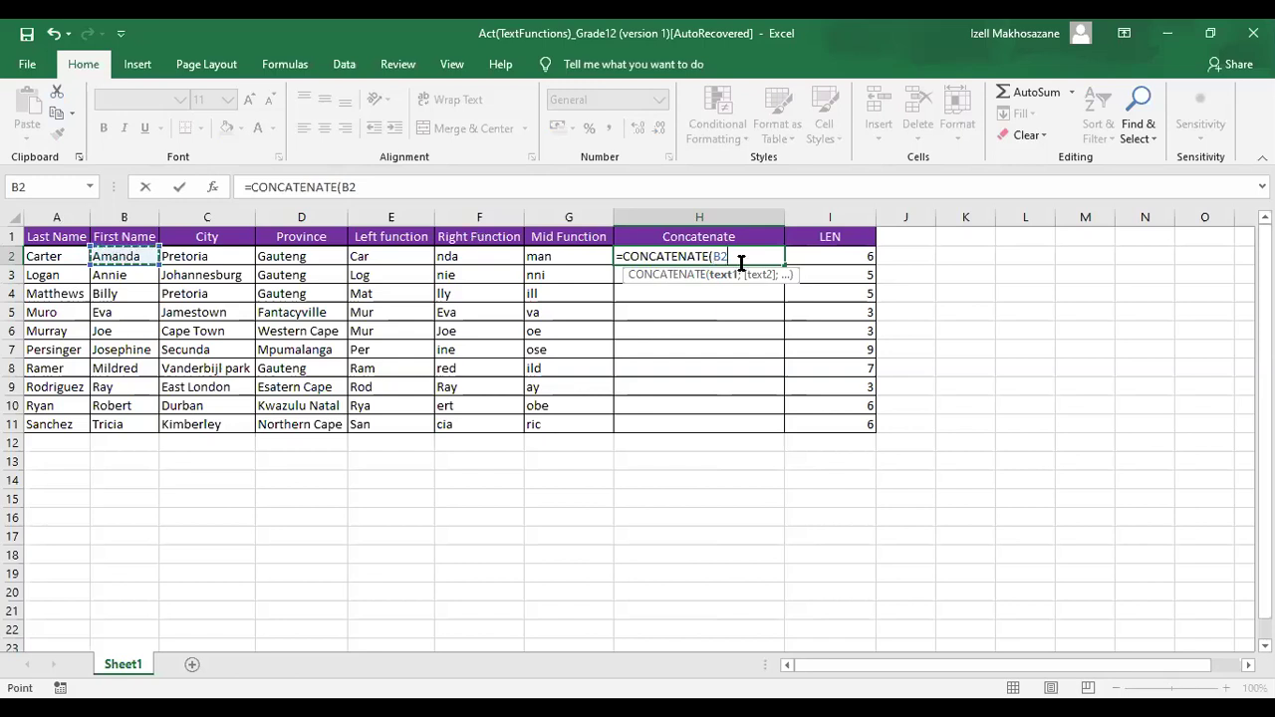
pyautogui.write(';')
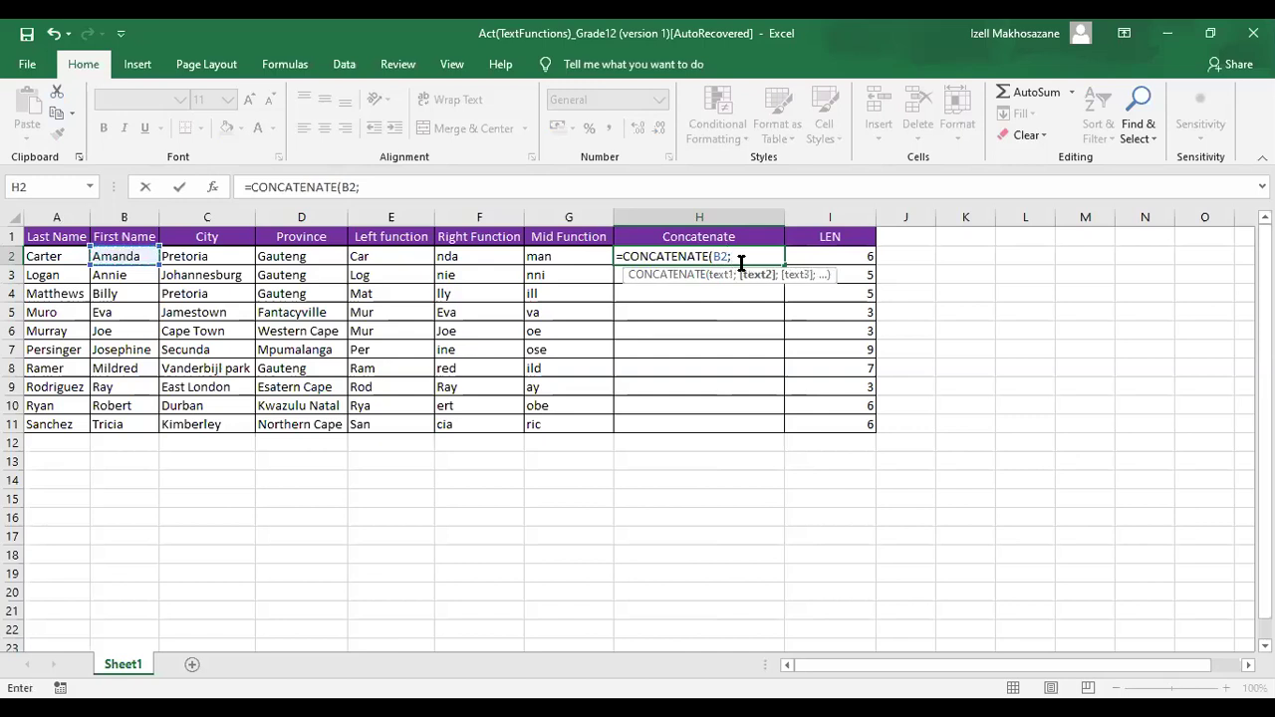
# - Complete the H2 formula with a quoted double space and cell A2, making =CONCATENATE(B2;" ";A2)
pyautogui.write('"')
pyautogui.press('BackSpace')
pyautogui.write('""')
pyautogui.press('BackSpace')
pyautogui.write('""')
pyautogui.press('BackSpace')
pyautogui.write(';')
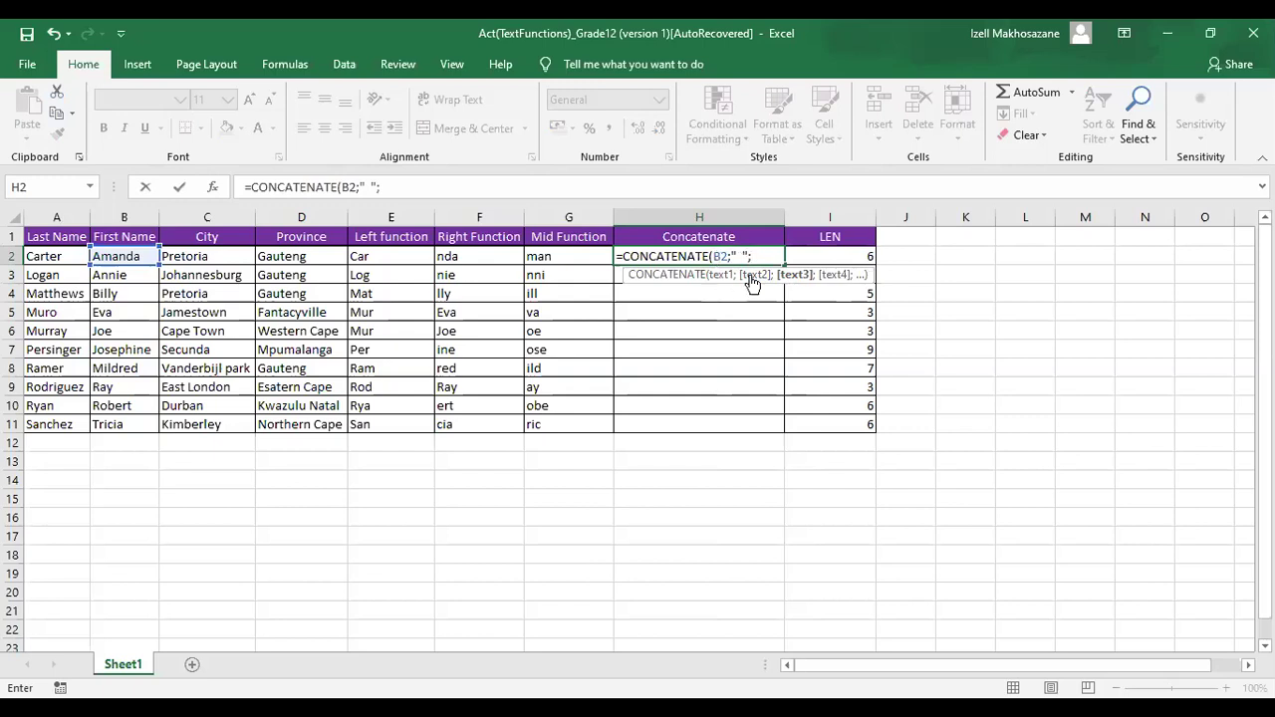
pyautogui.click(743, 258)
pyautogui.click(64, 260)
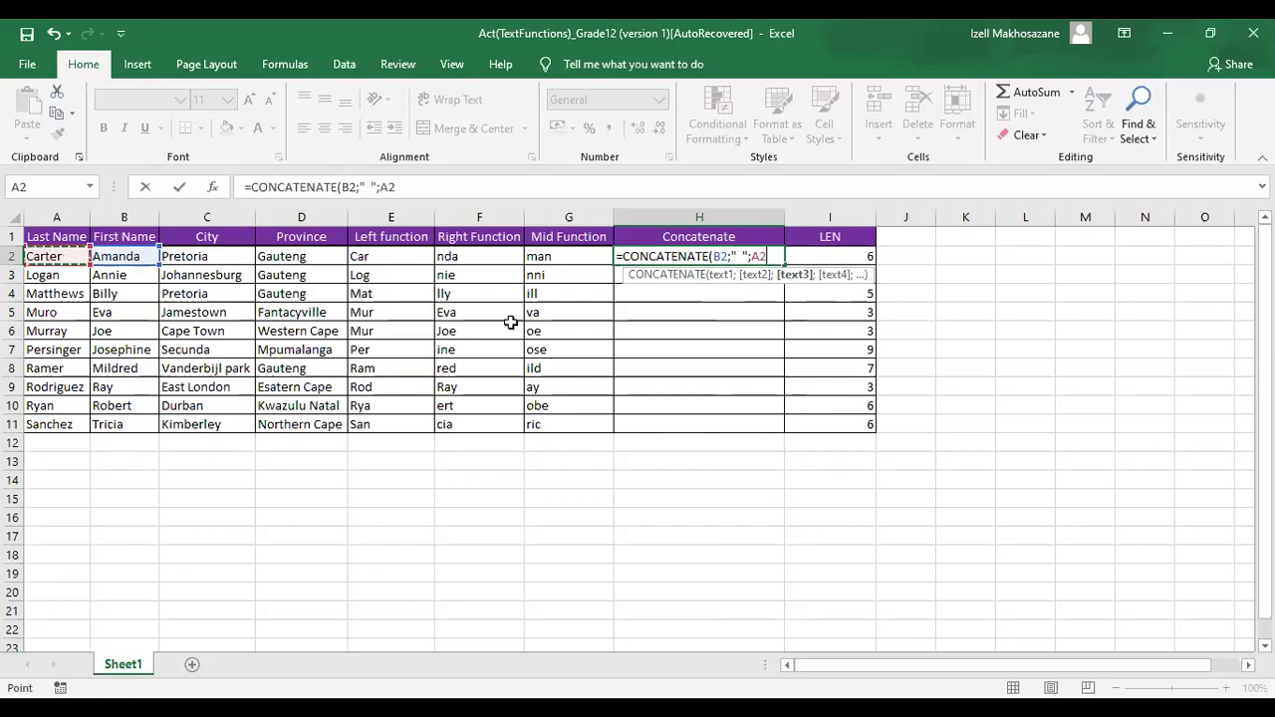
pyautogui.write(')')
pyautogui.press('Return')
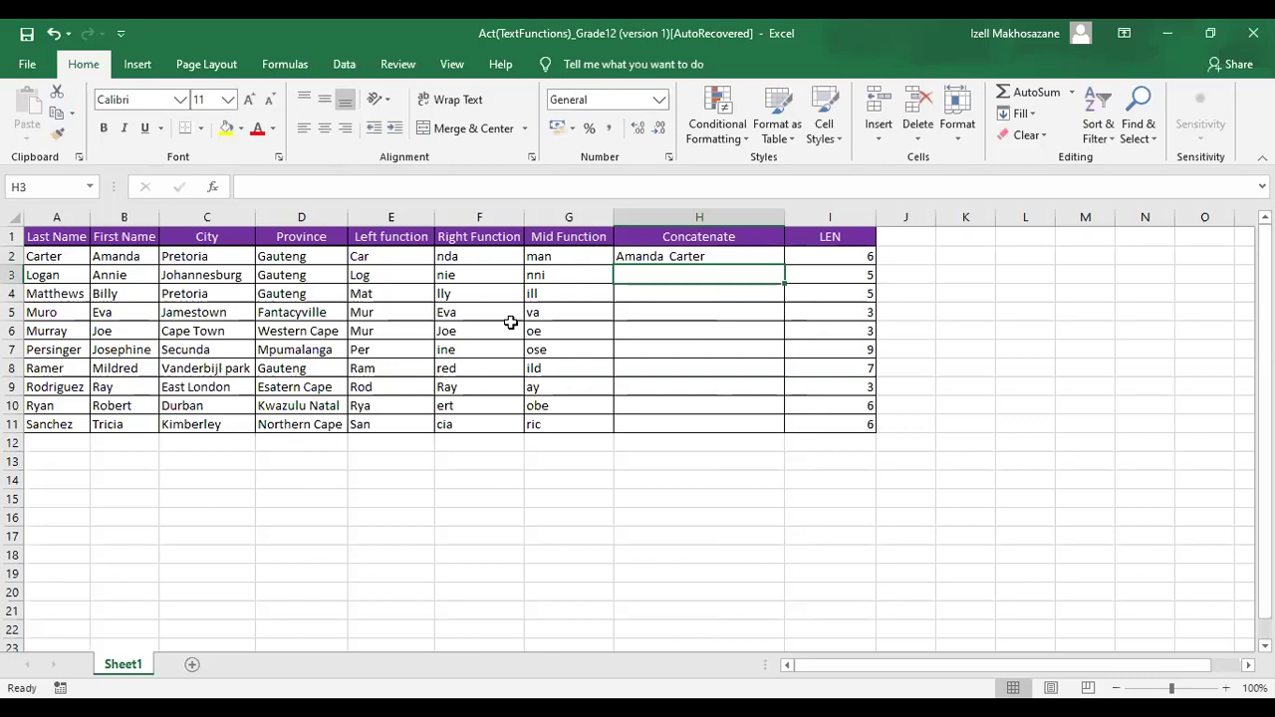
# - Fill the CONCATENATE formula from H2 down through H11
pyautogui.click(653, 256)
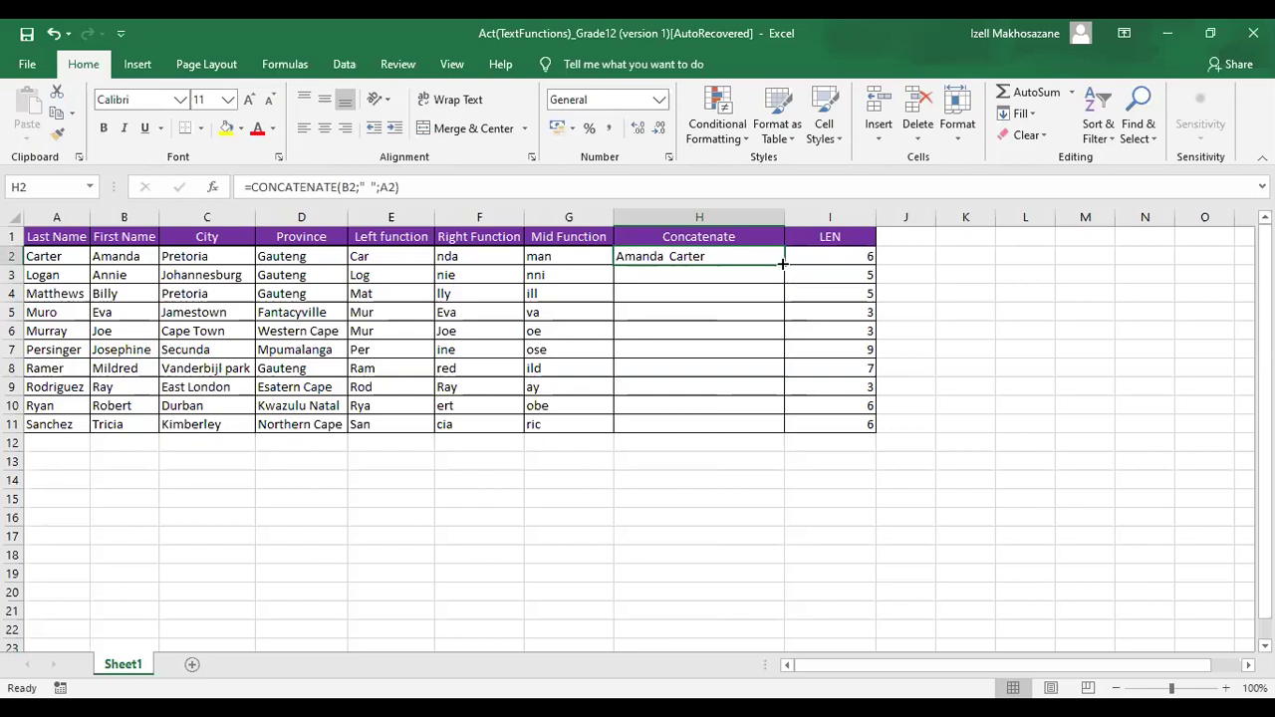
pyautogui.moveTo(775, 427); pyautogui.dragTo(774, 424)
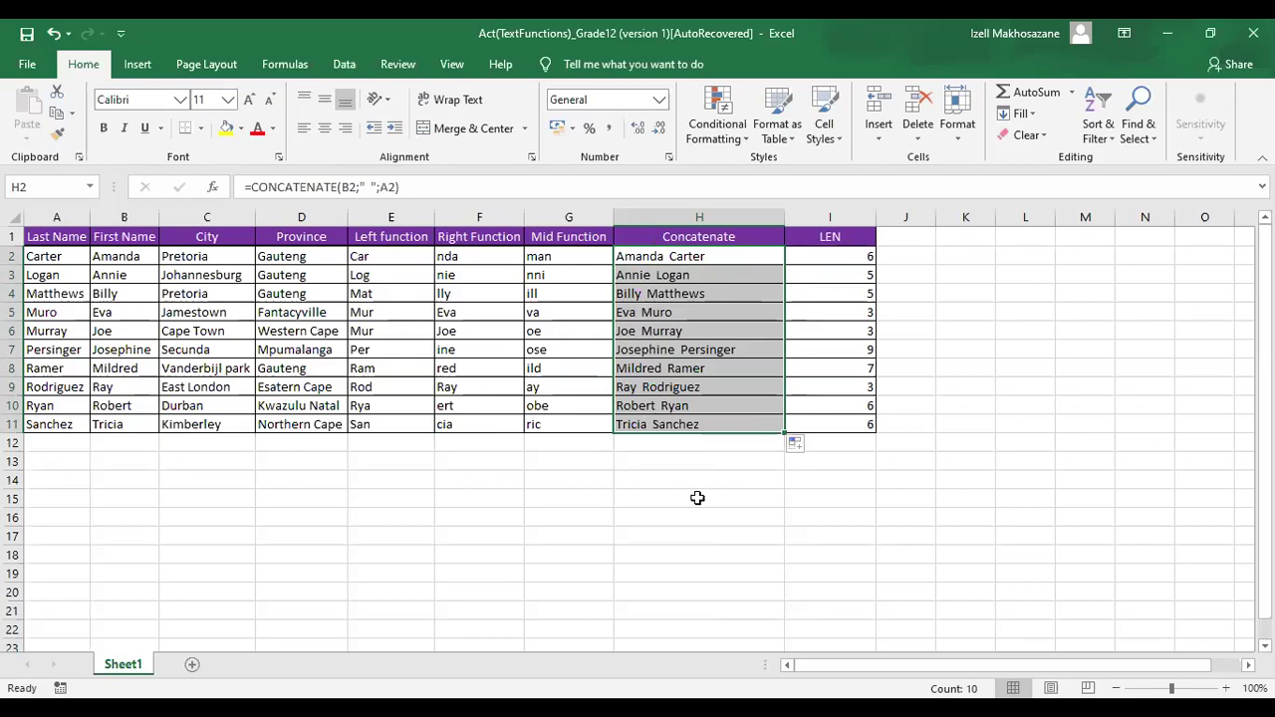
pyautogui.click(727, 445)
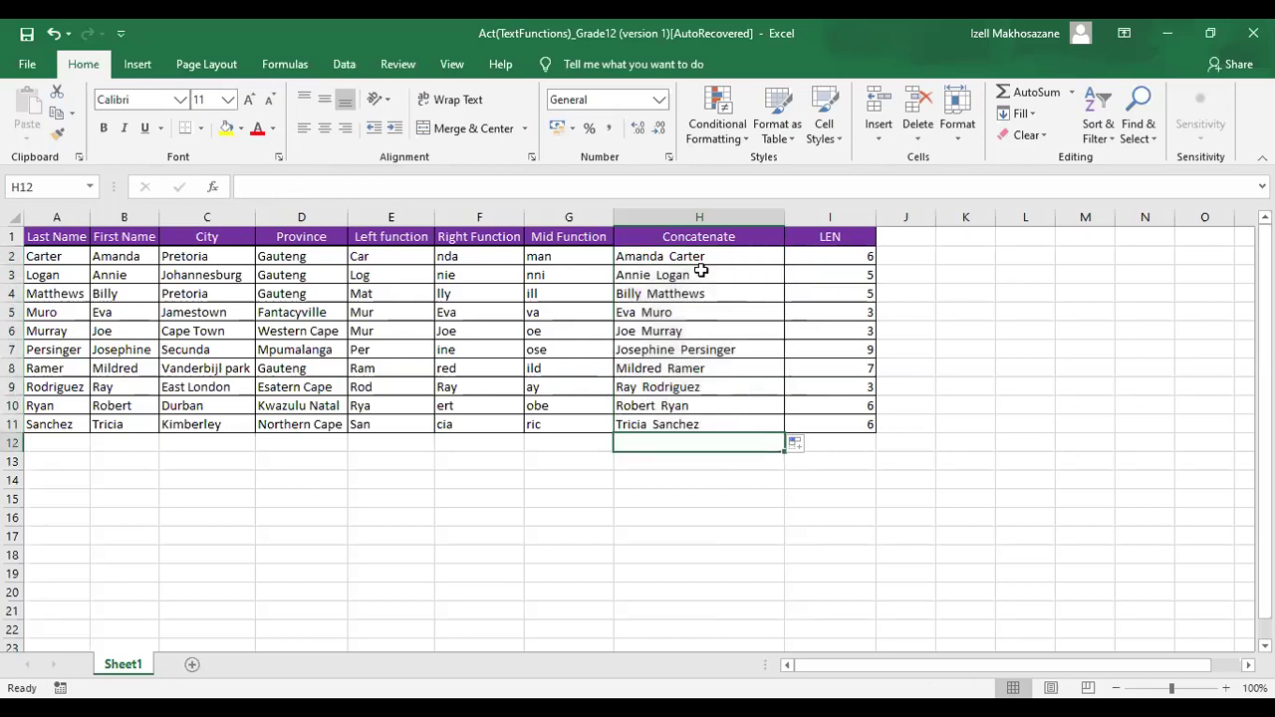
pyautogui.click(697, 261)
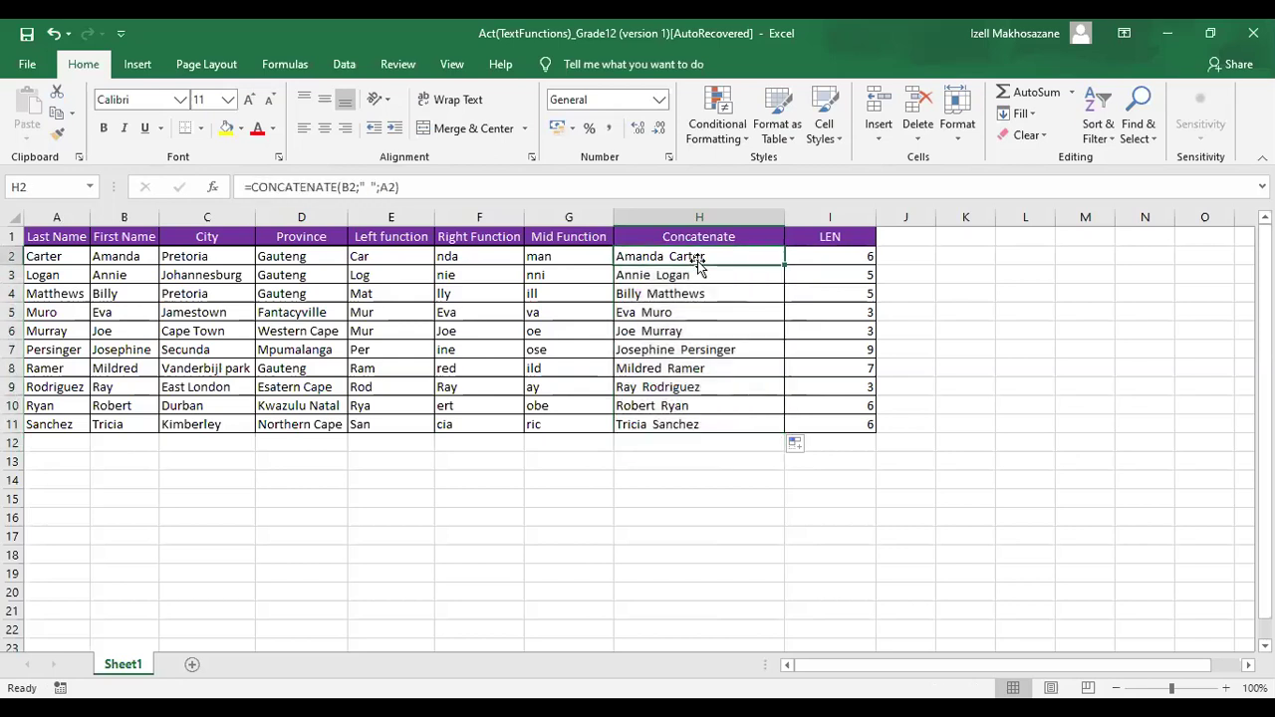
# - Undo the fill and the earlier H2 formula entries until H2 is empty
pyautogui.click(52, 34)
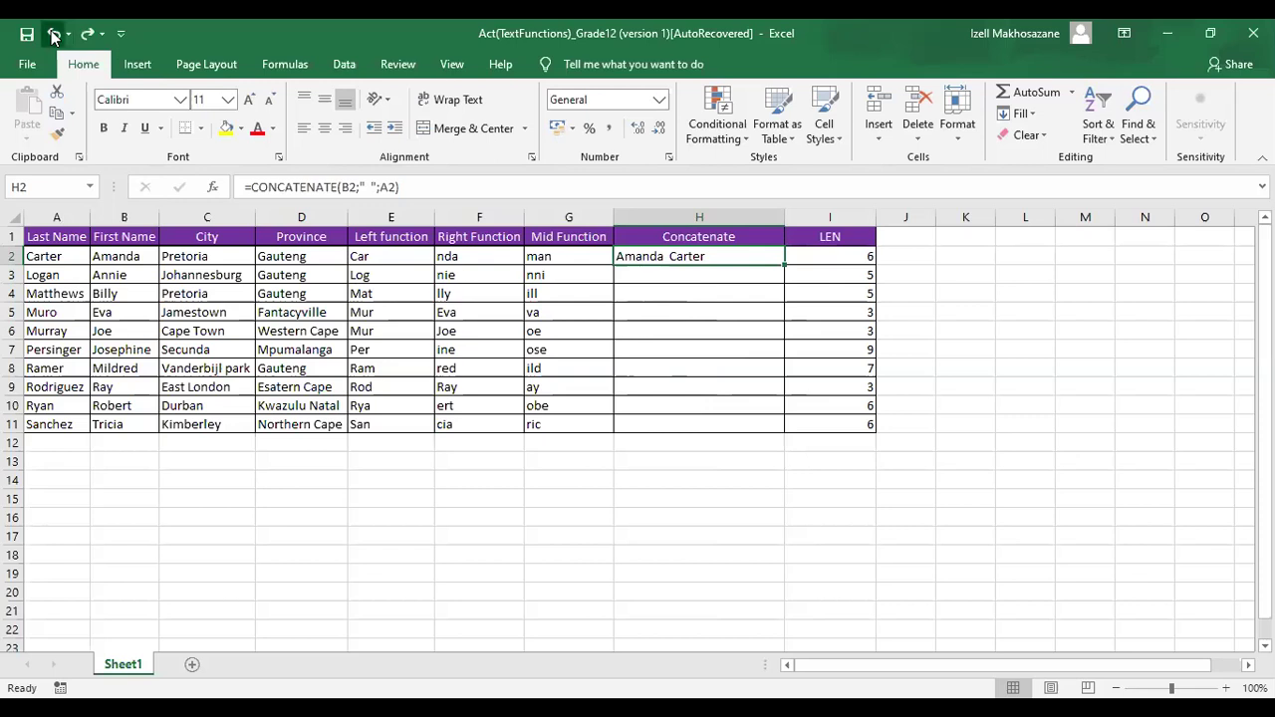
pyautogui.click(53, 35)
pyautogui.click(53, 34)
pyautogui.click(53, 34)
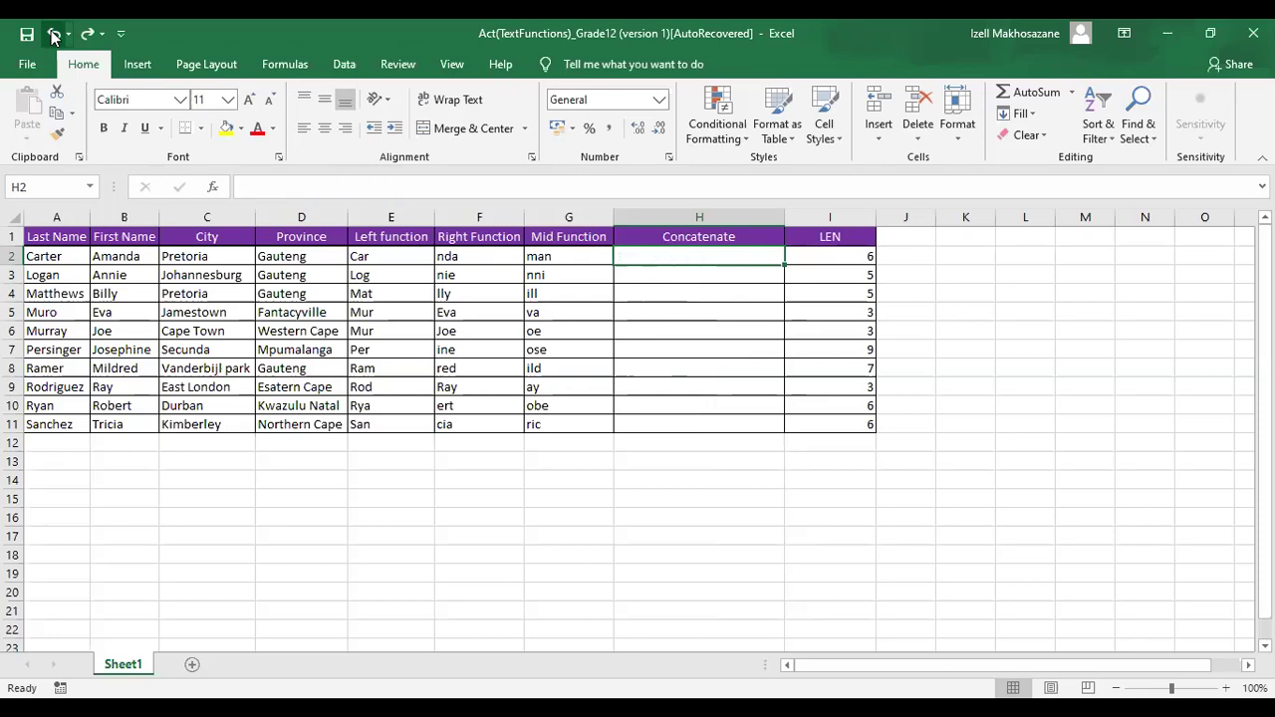
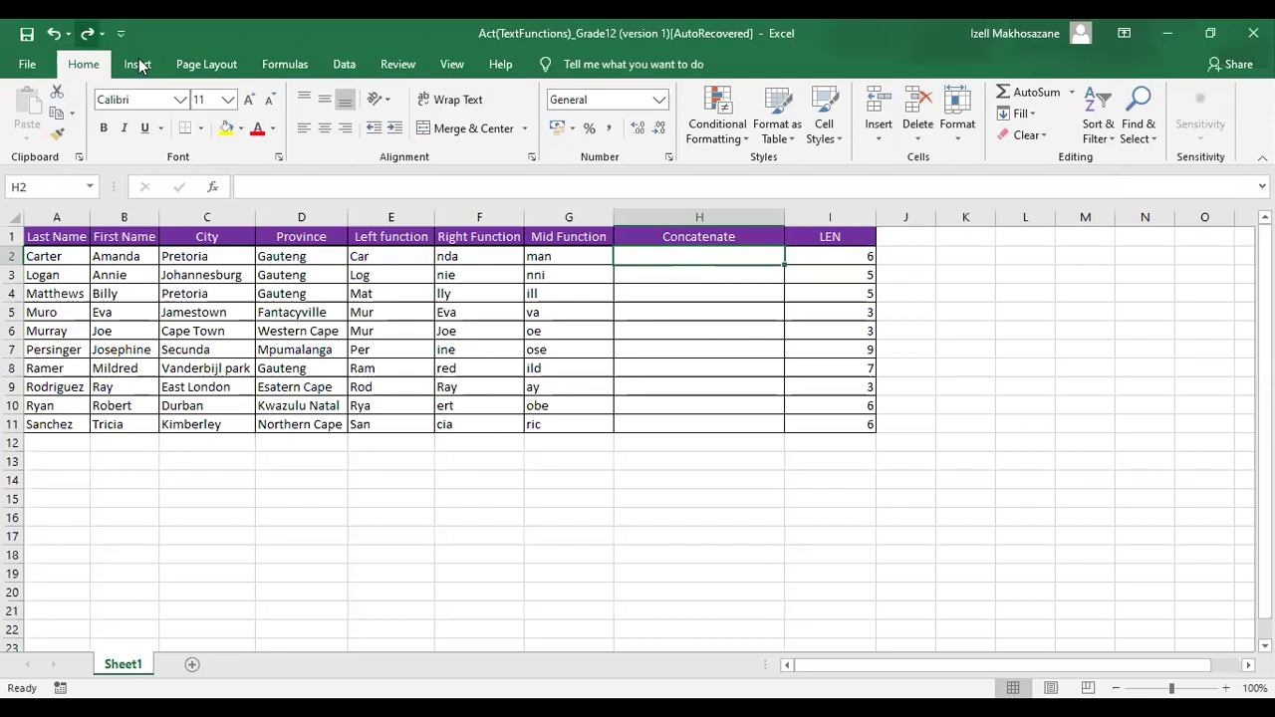
# - Try joining the names in H2 without a separator using =CONCATENATE(B2; A2), and undo the entry
pyautogui.doubleClick(664, 259)
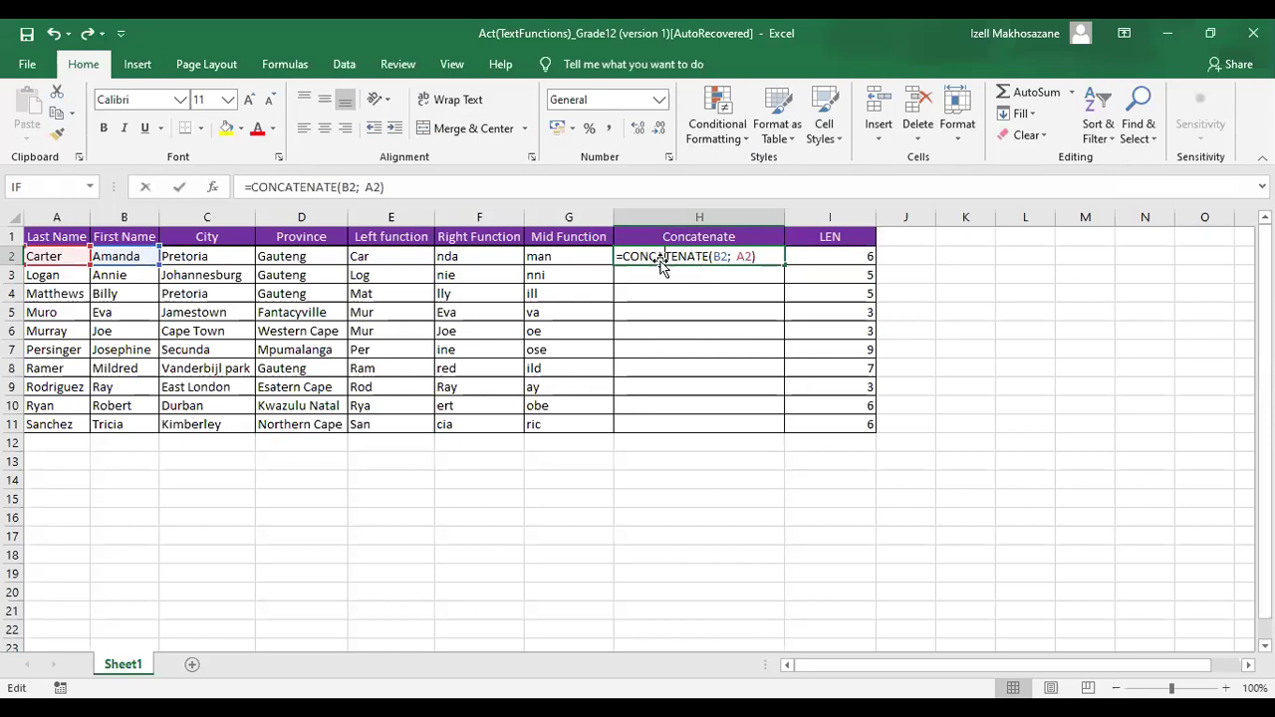
pyautogui.press('Return')
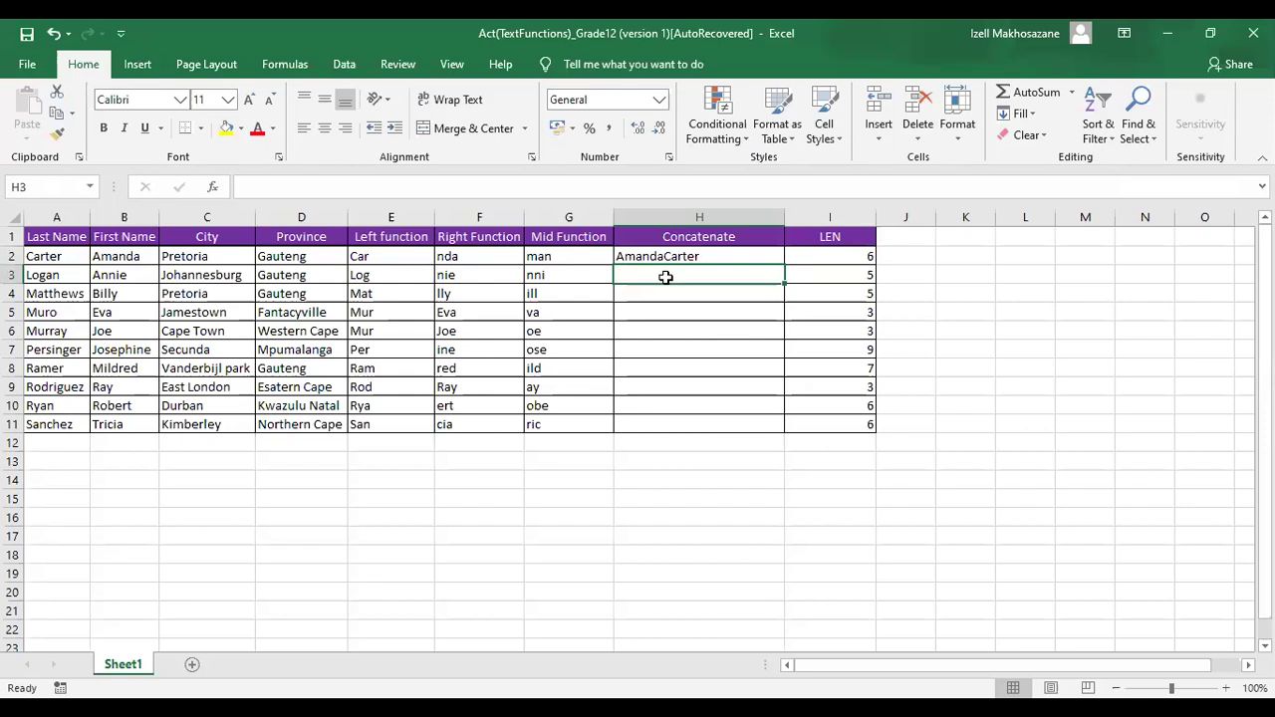
pyautogui.click(53, 34)
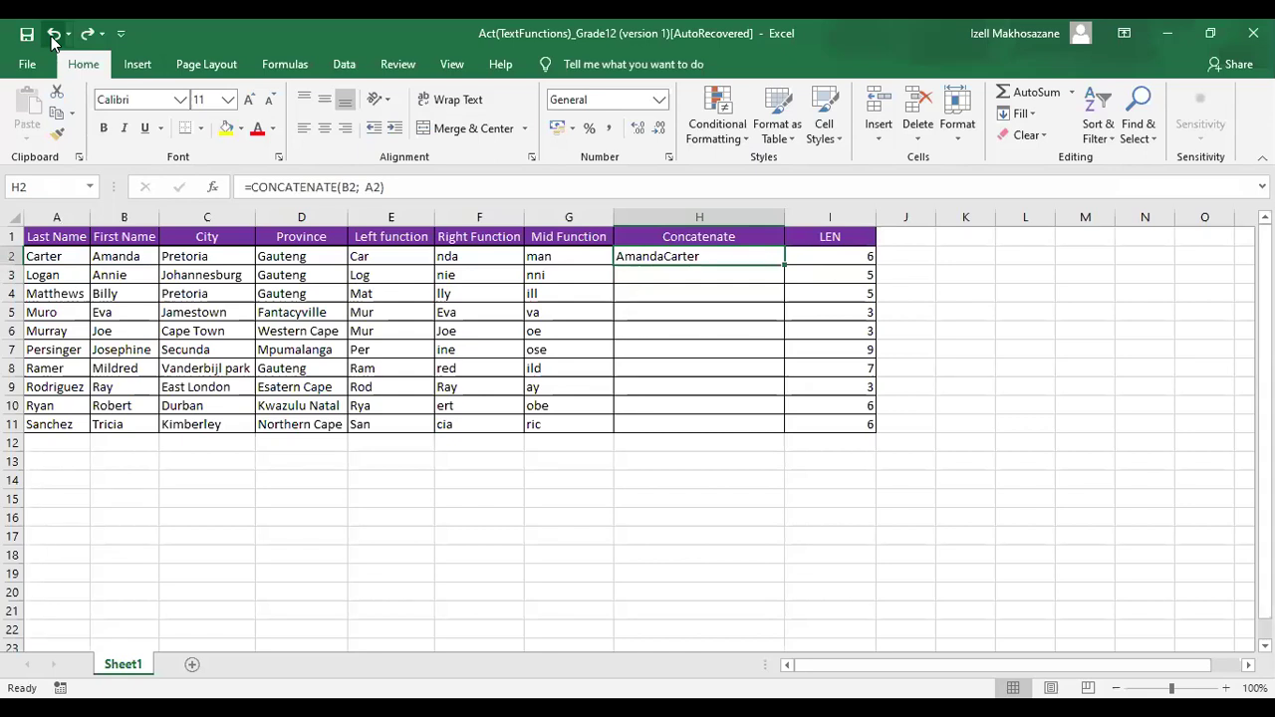
pyautogui.click(52, 34)
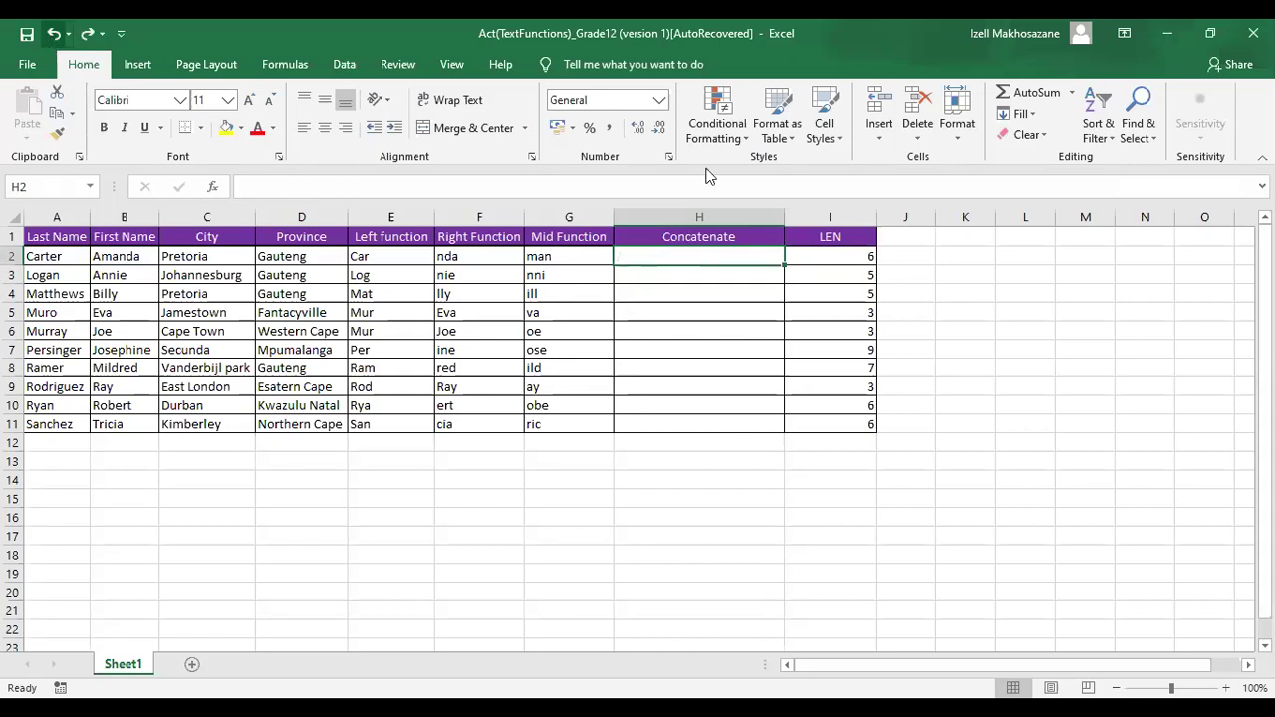
# - Enter =CONCATENATE(B2;",";A2) in H2 to join the first and last names with a comma
pyautogui.doubleClick(689, 259)
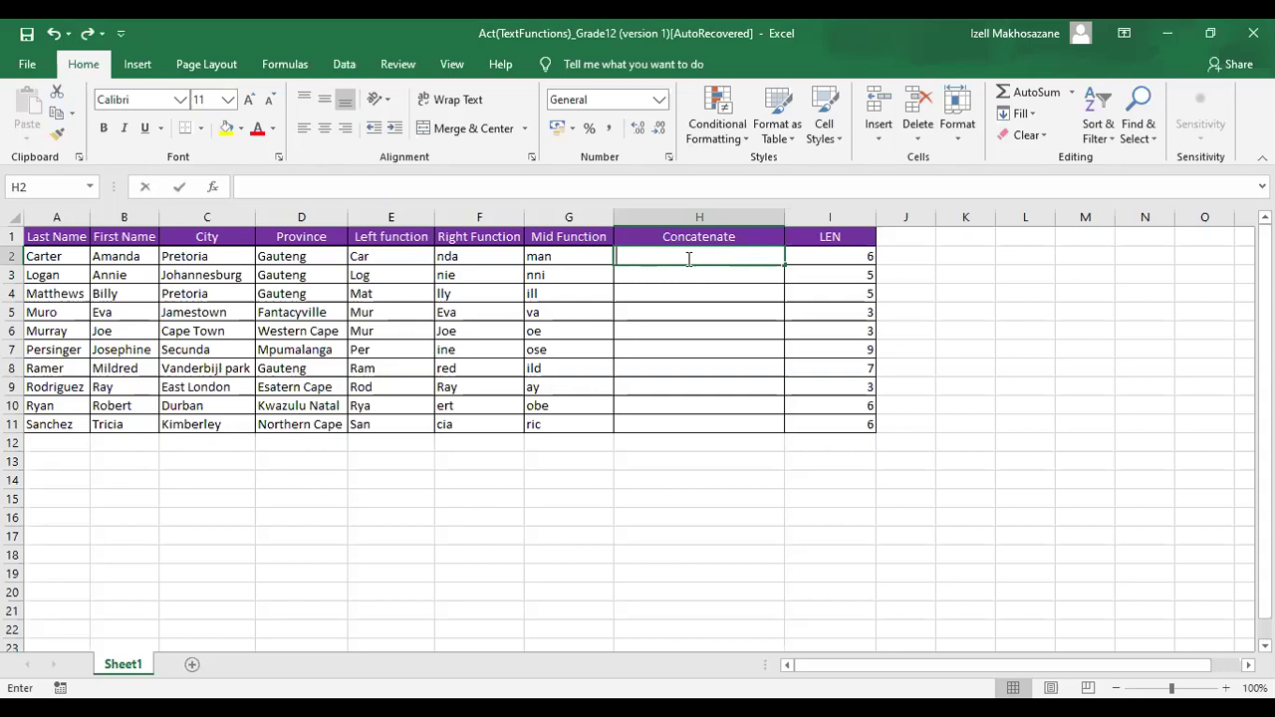
pyautogui.write('=')
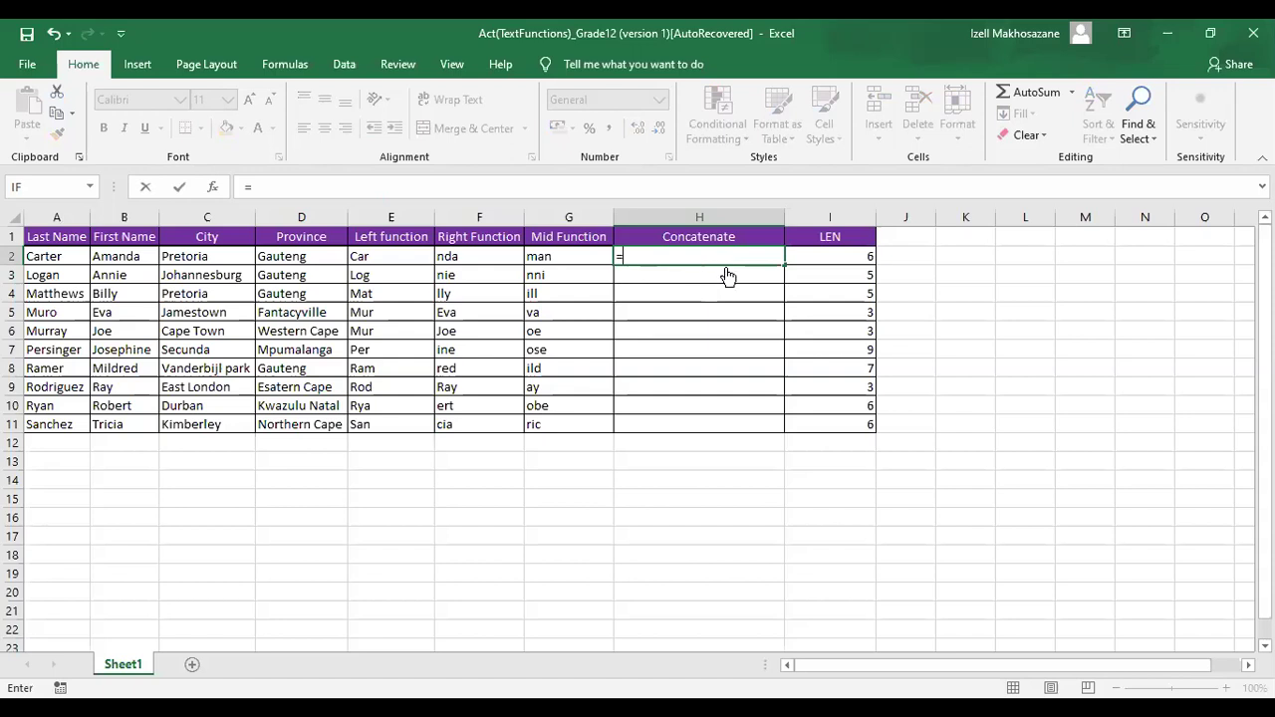
pyautogui.write('CONCATENATE(')
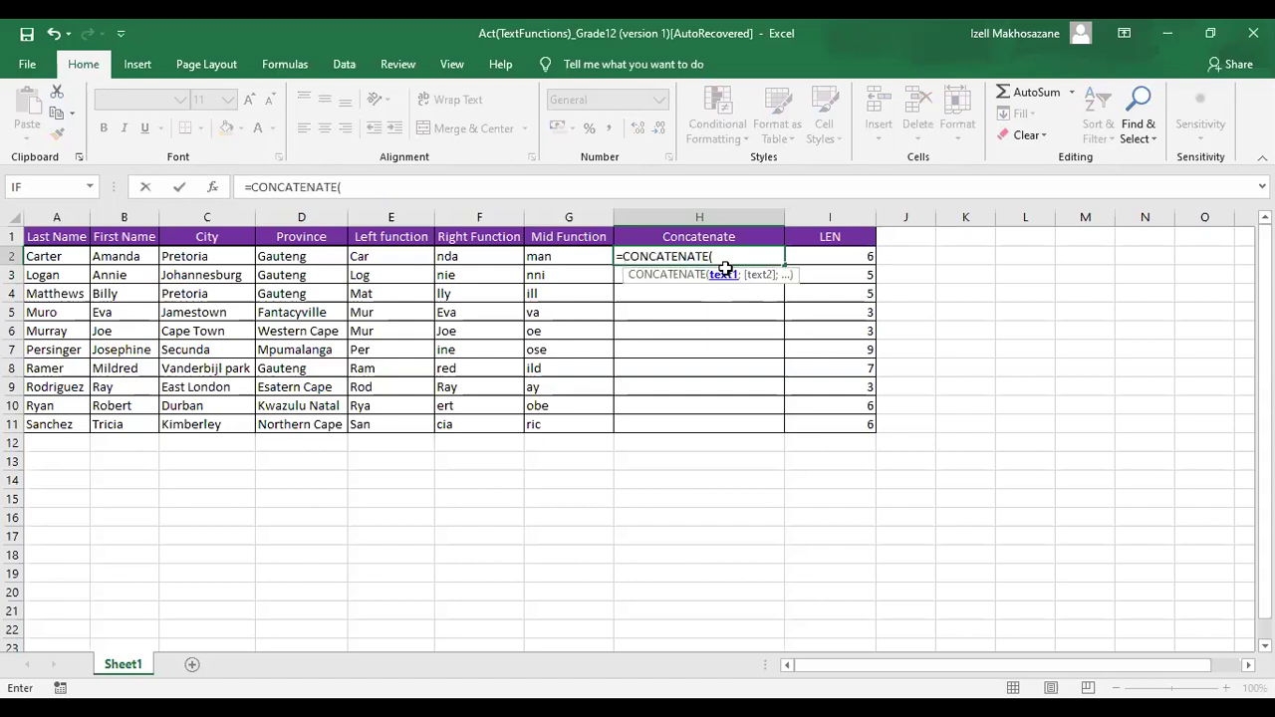
pyautogui.click(120, 258)
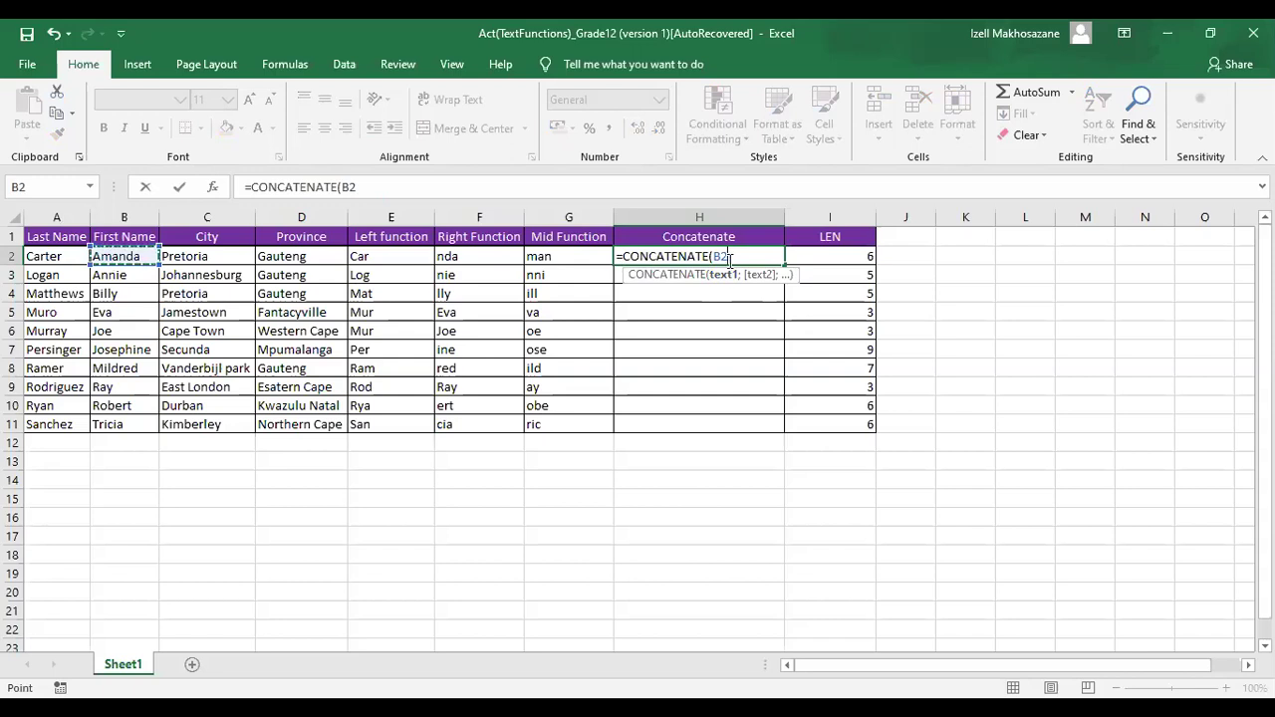
pyautogui.write(';')
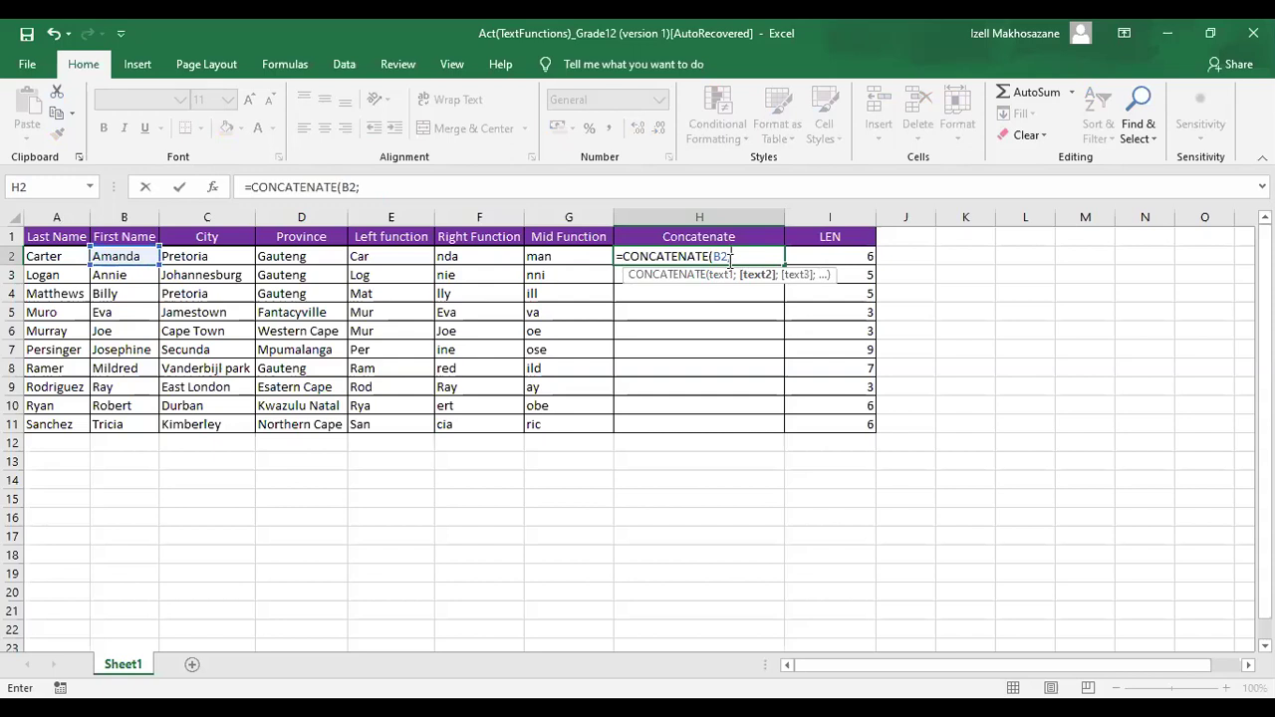
pyautogui.write('""')
pyautogui.click(739, 256)
pyautogui.press('BackSpace')
pyautogui.write(',";')
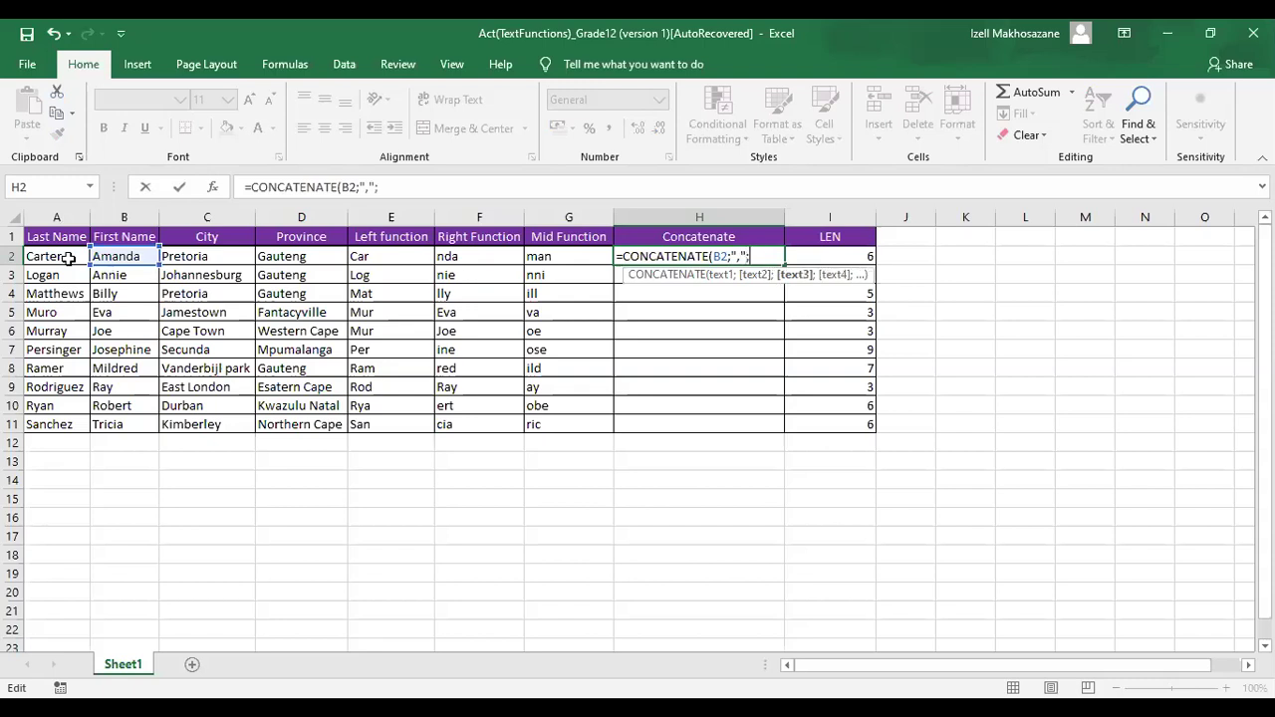
pyautogui.click(68, 258)
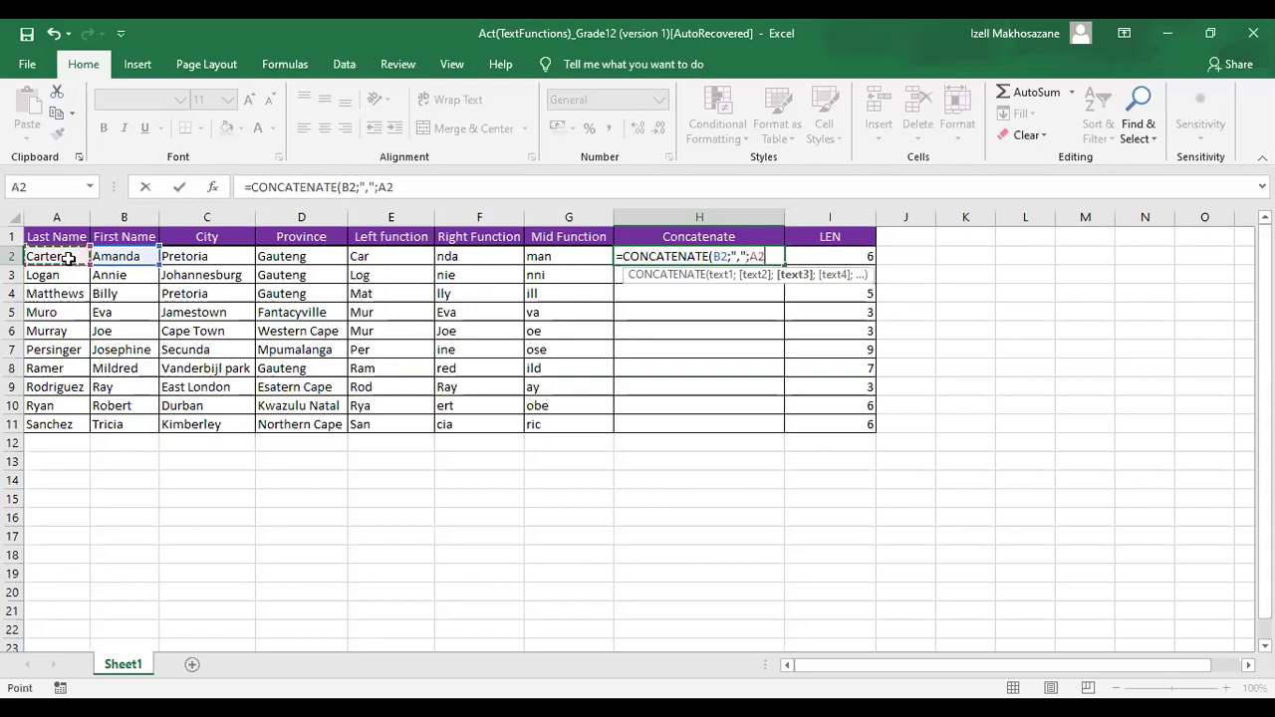
pyautogui.write(')')
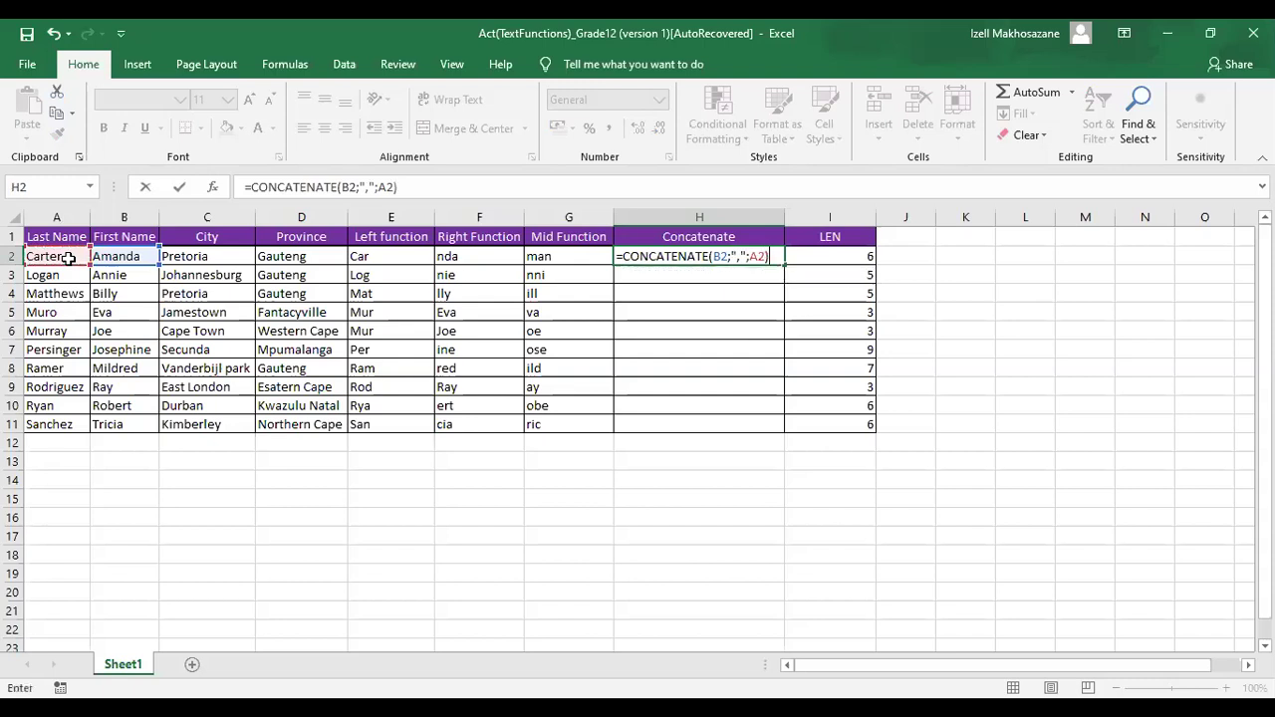
pyautogui.press('Return')
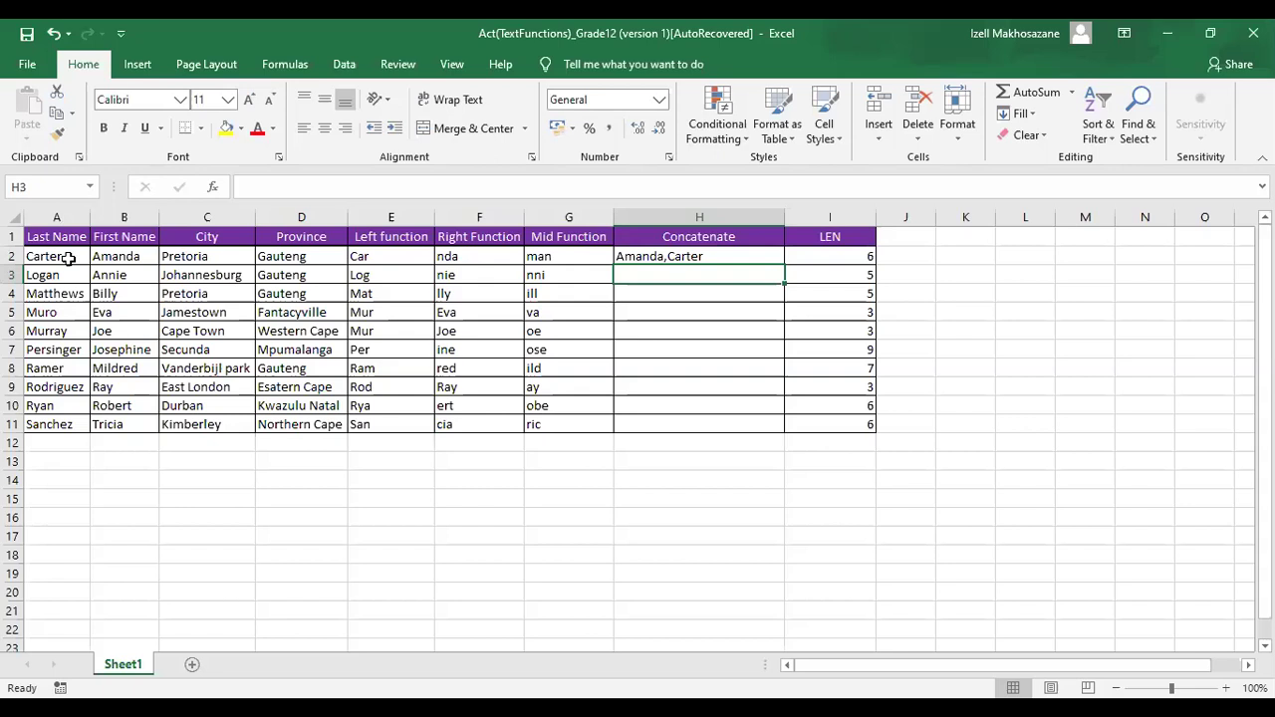
# - Try adding a space after the quoted comma in the H2 formula, and undo the edit
pyautogui.click(663, 258)
pyautogui.doubleClick(663, 257)
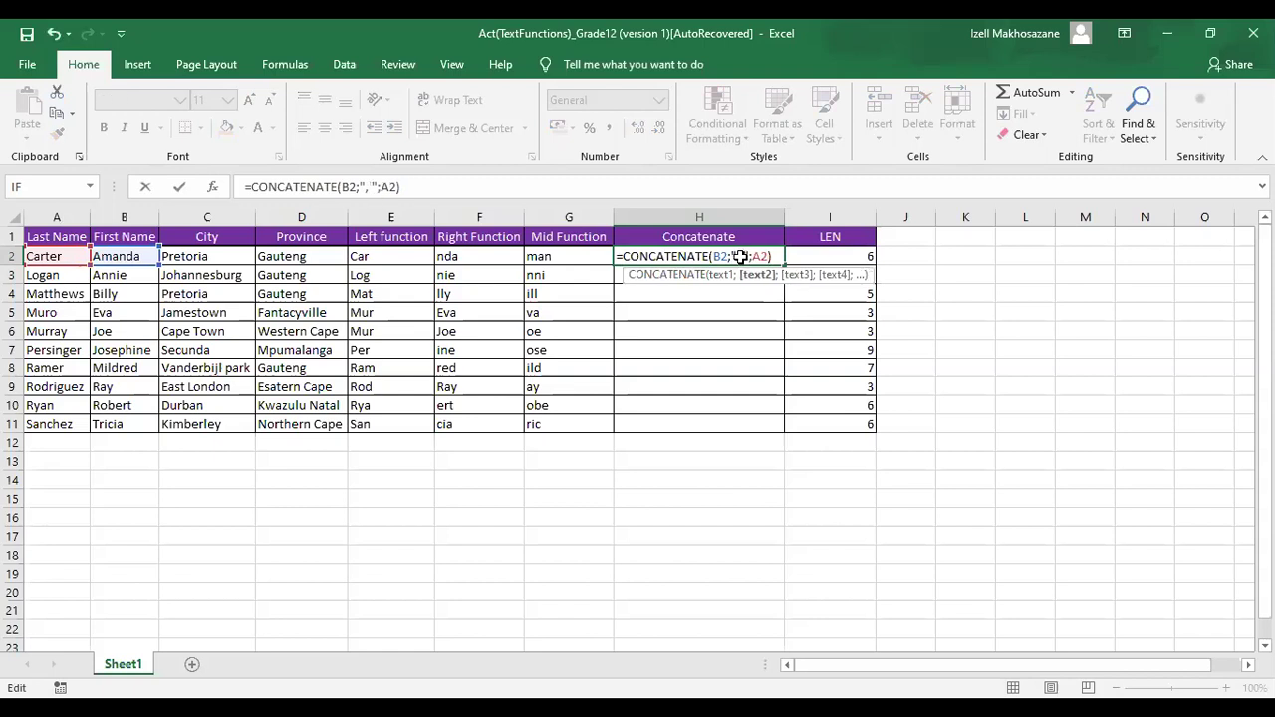
pyautogui.press('Return')
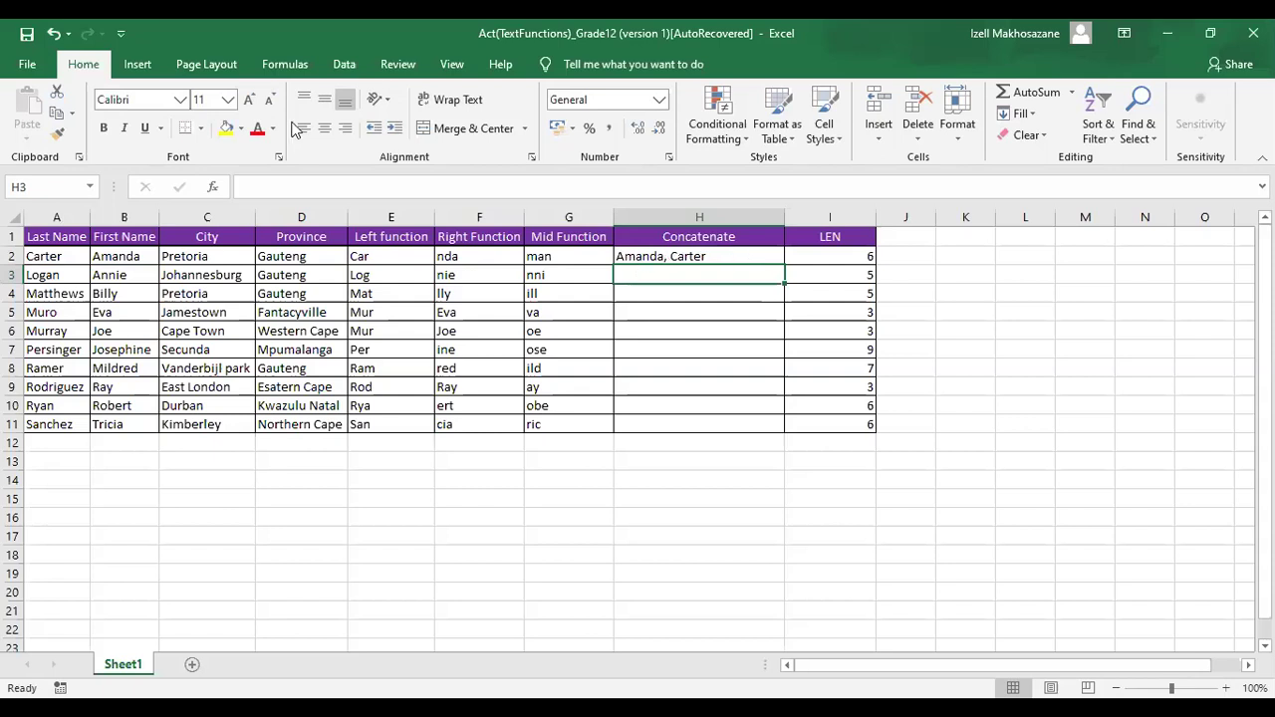
pyautogui.click(53, 34)
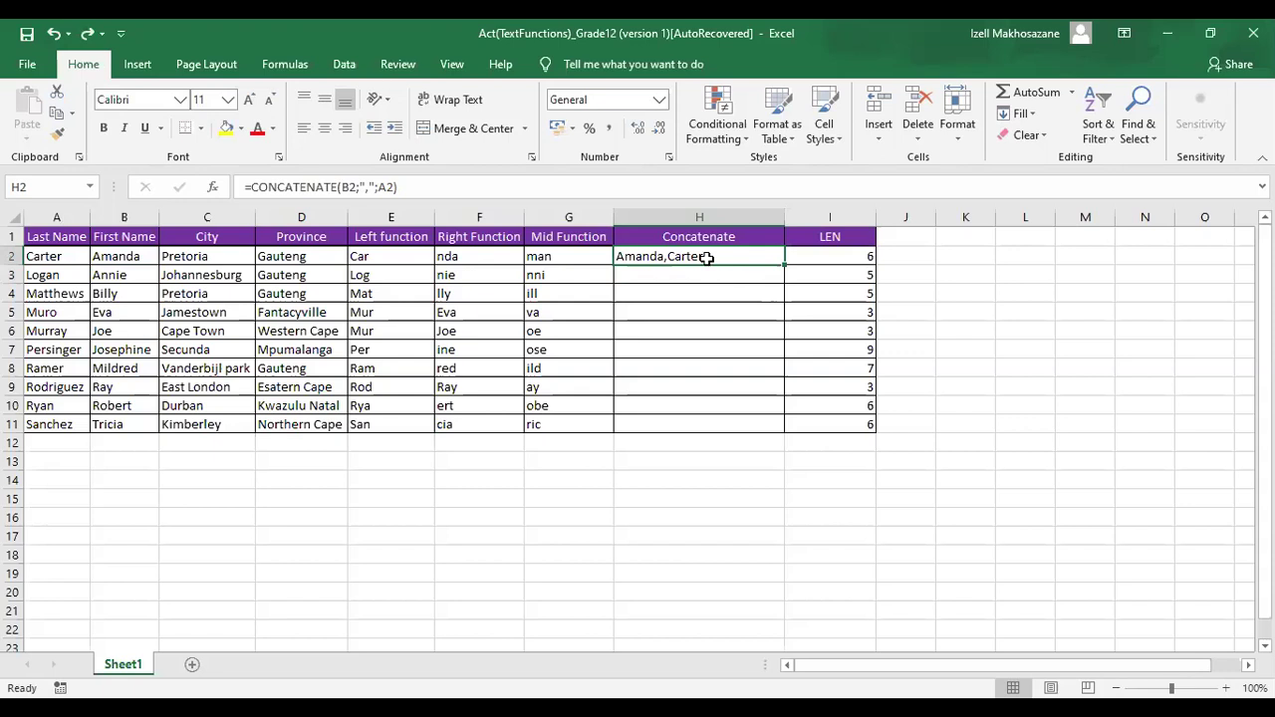
# - Add a space after the comma inside the quotation marks, making H2 =CONCATENATE(B2;", ";A2)
pyautogui.press('Down')
pyautogui.click(706, 256)
pyautogui.doubleClick(742, 256)
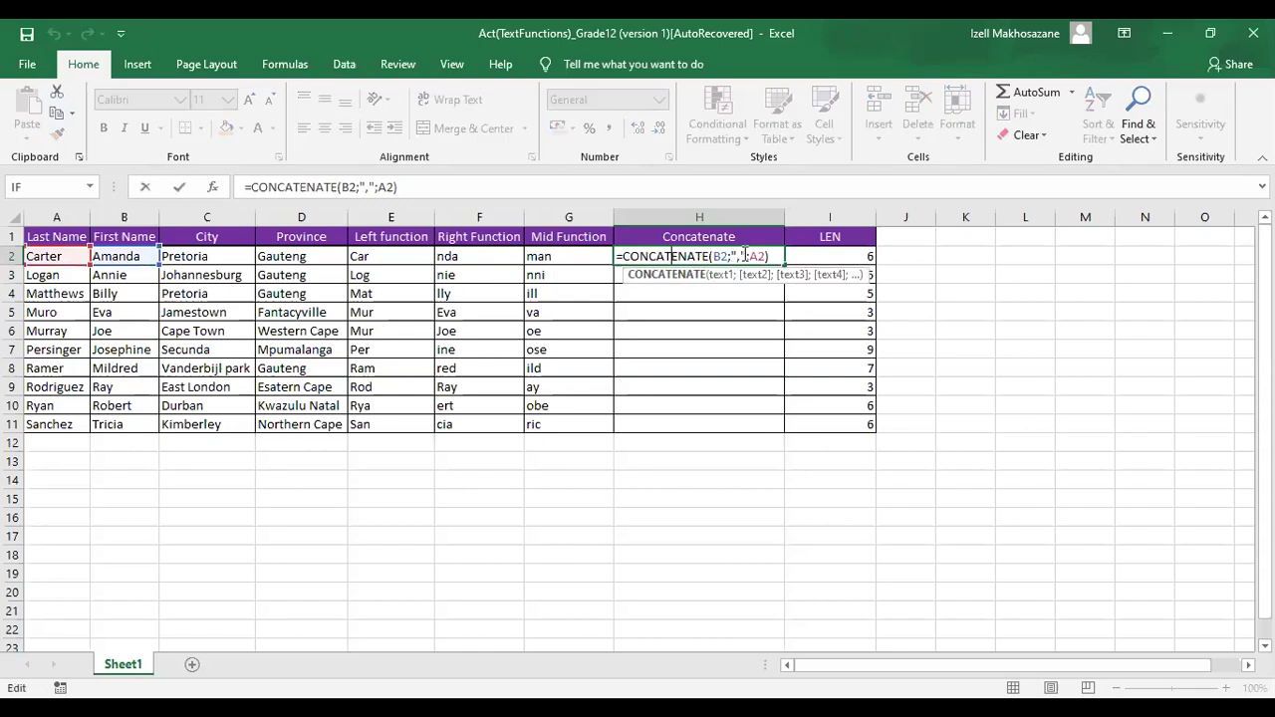
pyautogui.click(741, 256)
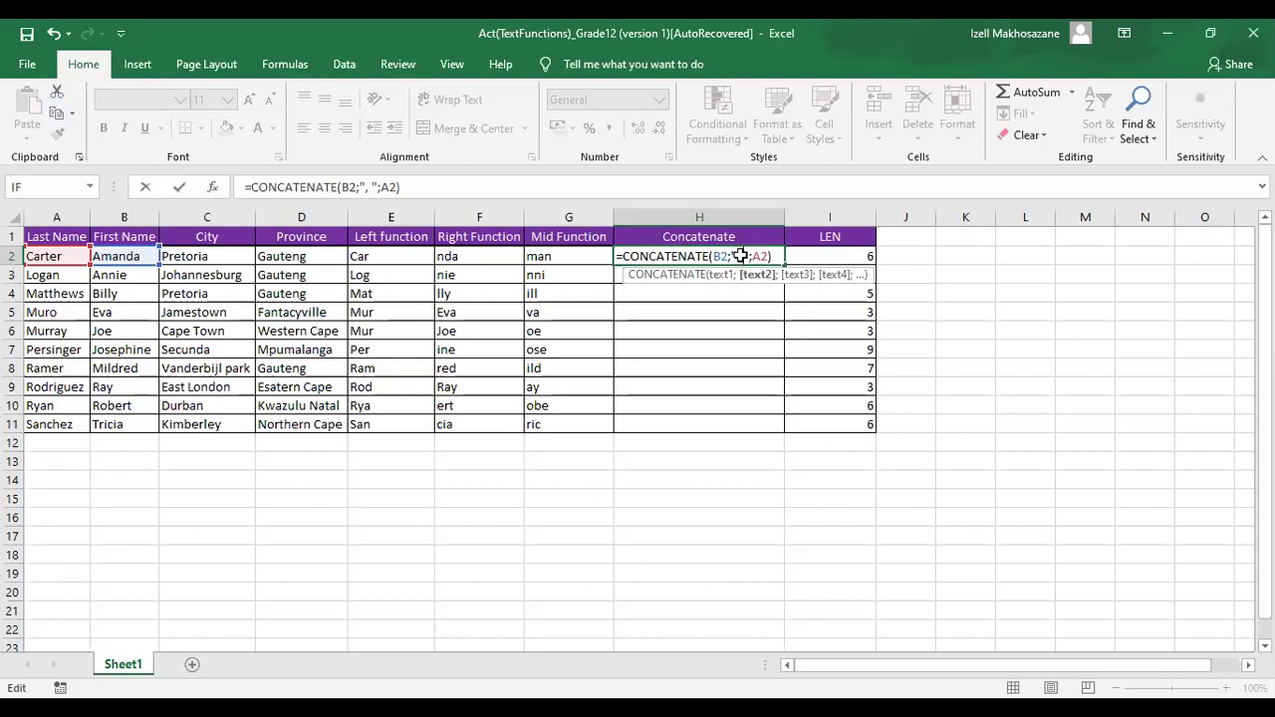
pyautogui.press('Return')
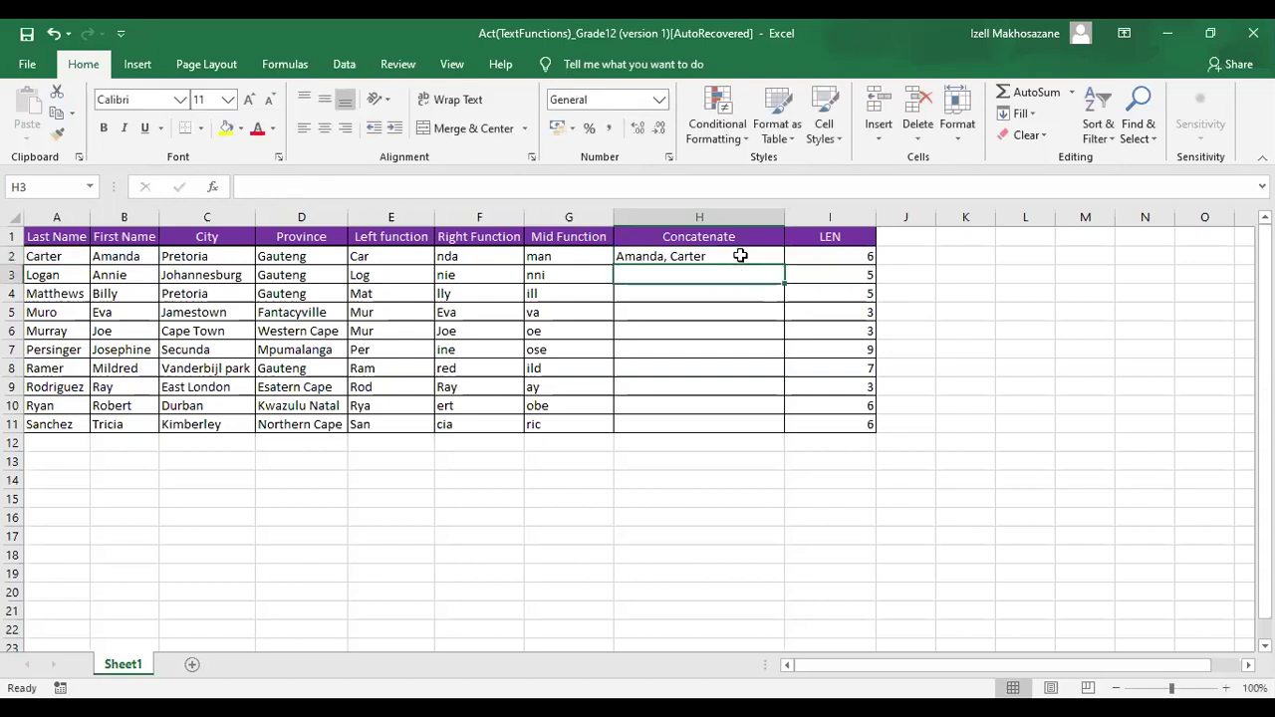
# - Replace the comma in the H2 separator with six dots, making =CONCATENATE(B2;"...... ";A2)
pyautogui.click(669, 256)
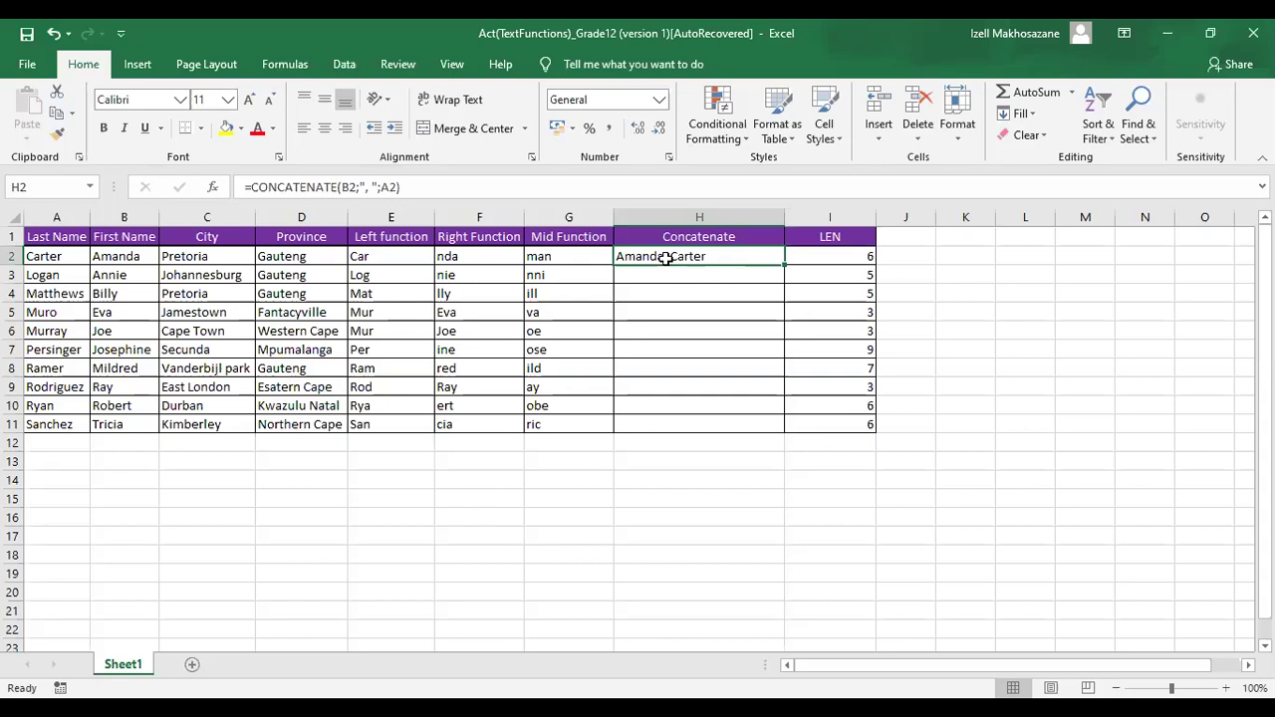
pyautogui.doubleClick(744, 256)
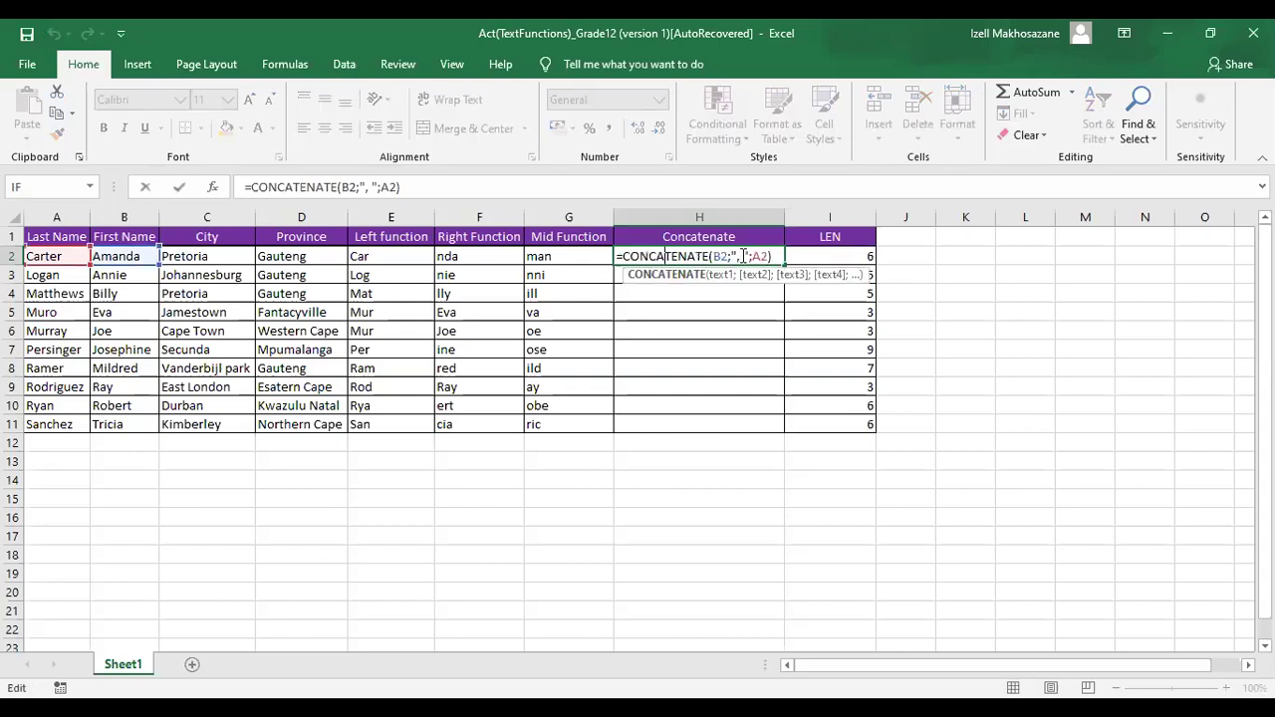
pyautogui.click(744, 257)
pyautogui.press('BackSpace')
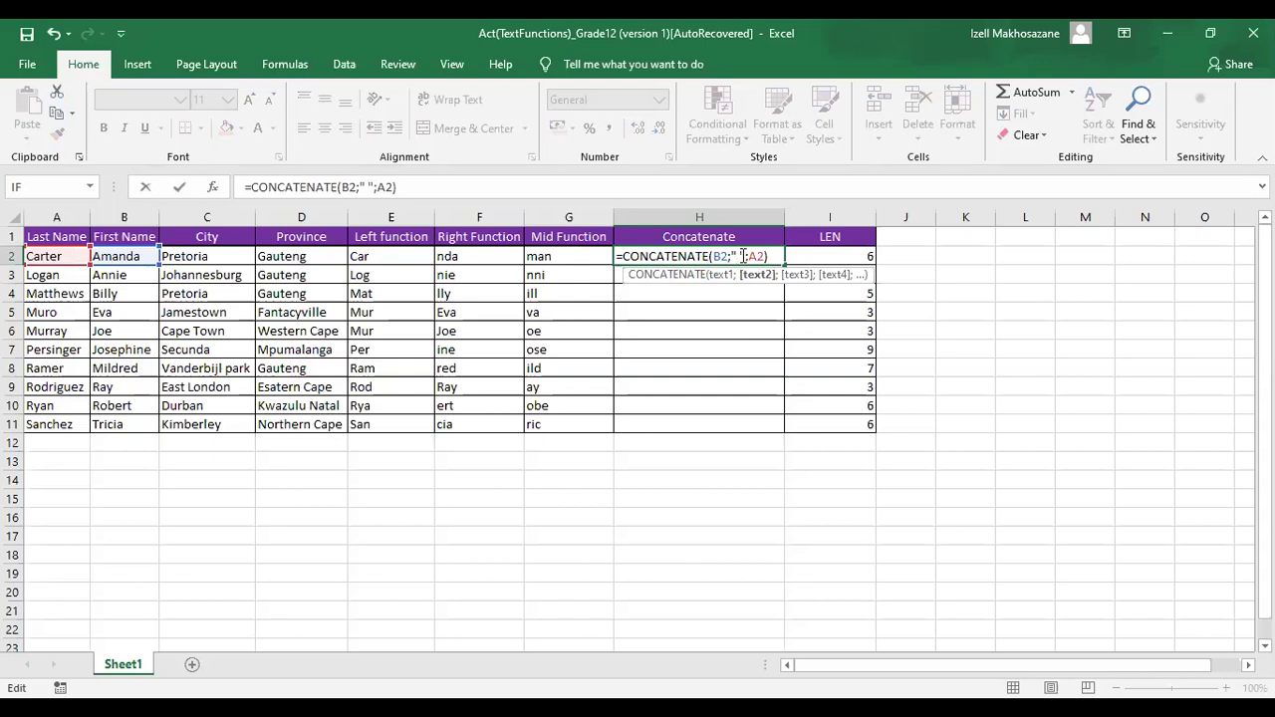
pyautogui.write('......')
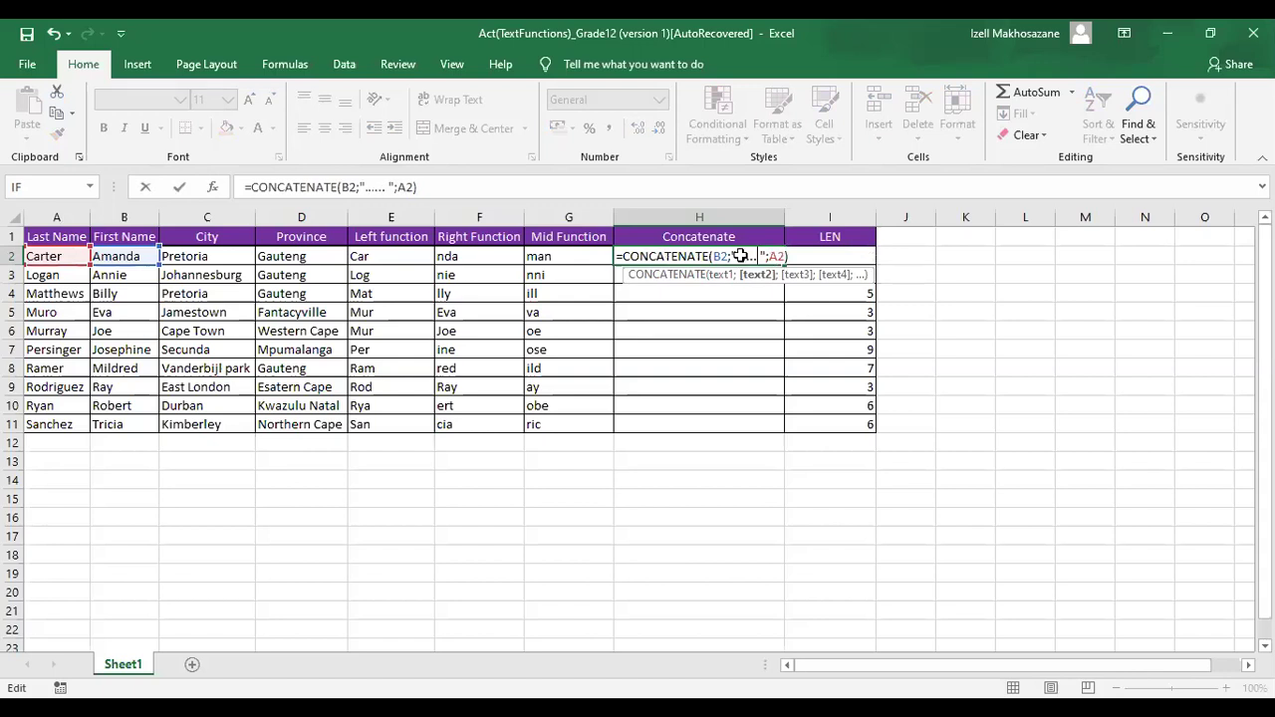
pyautogui.press('Return')
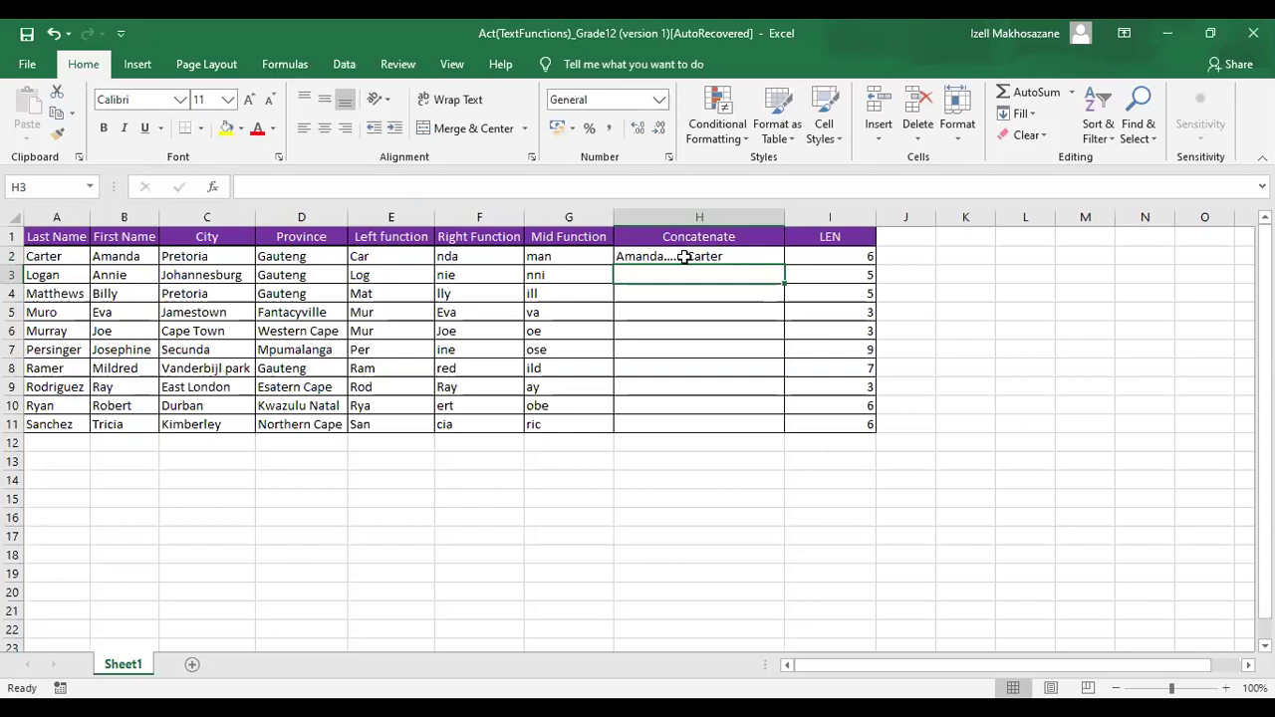
# - Replace the dots in the H2 separator with a question mark followed by several spaces inside the quotation marks
pyautogui.doubleClick(742, 256)
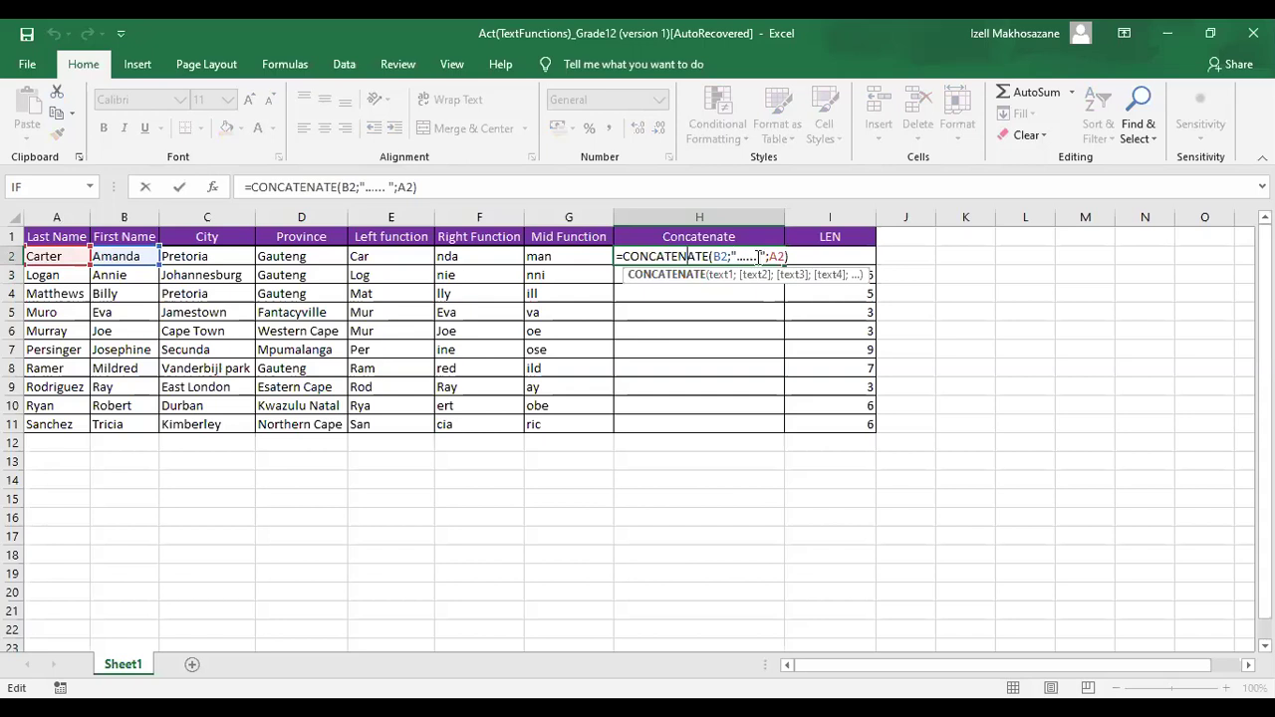
pyautogui.click(759, 257)
pyautogui.press('BackSpace')
pyautogui.press('BackSpace')
pyautogui.press('BackSpace')
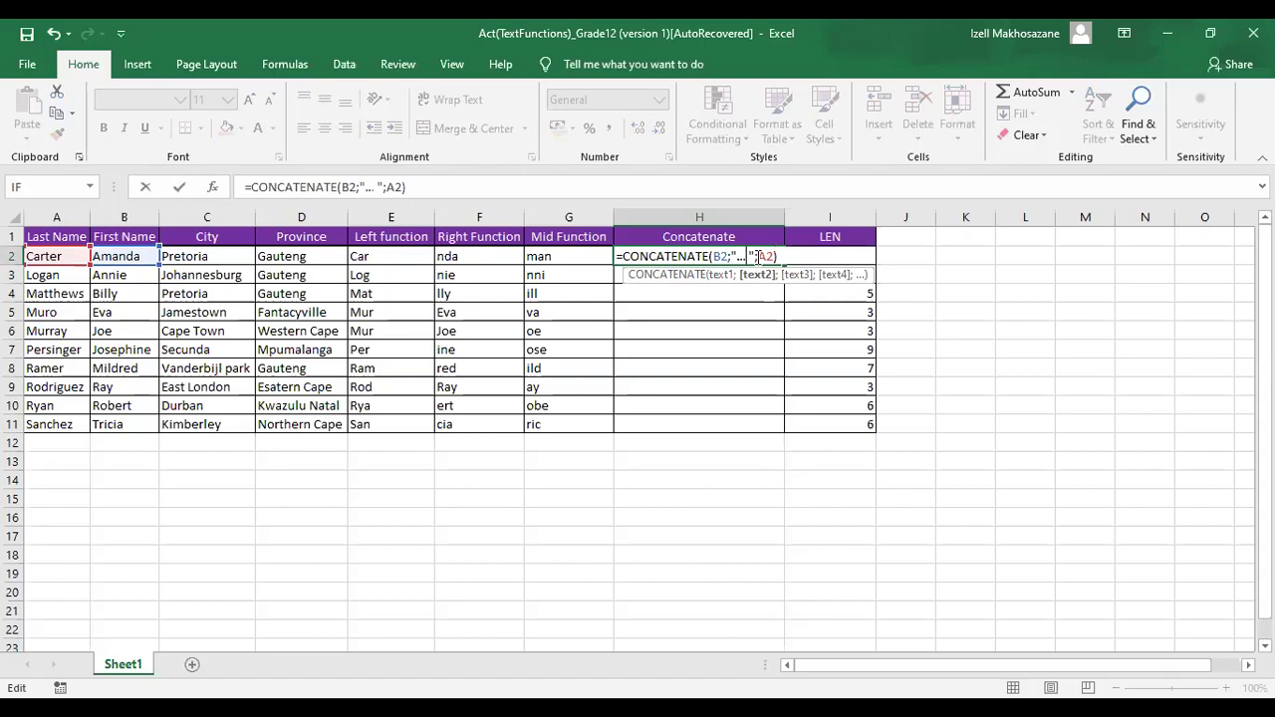
pyautogui.press('BackSpace')
pyautogui.press('BackSpace')
pyautogui.press('BackSpace')
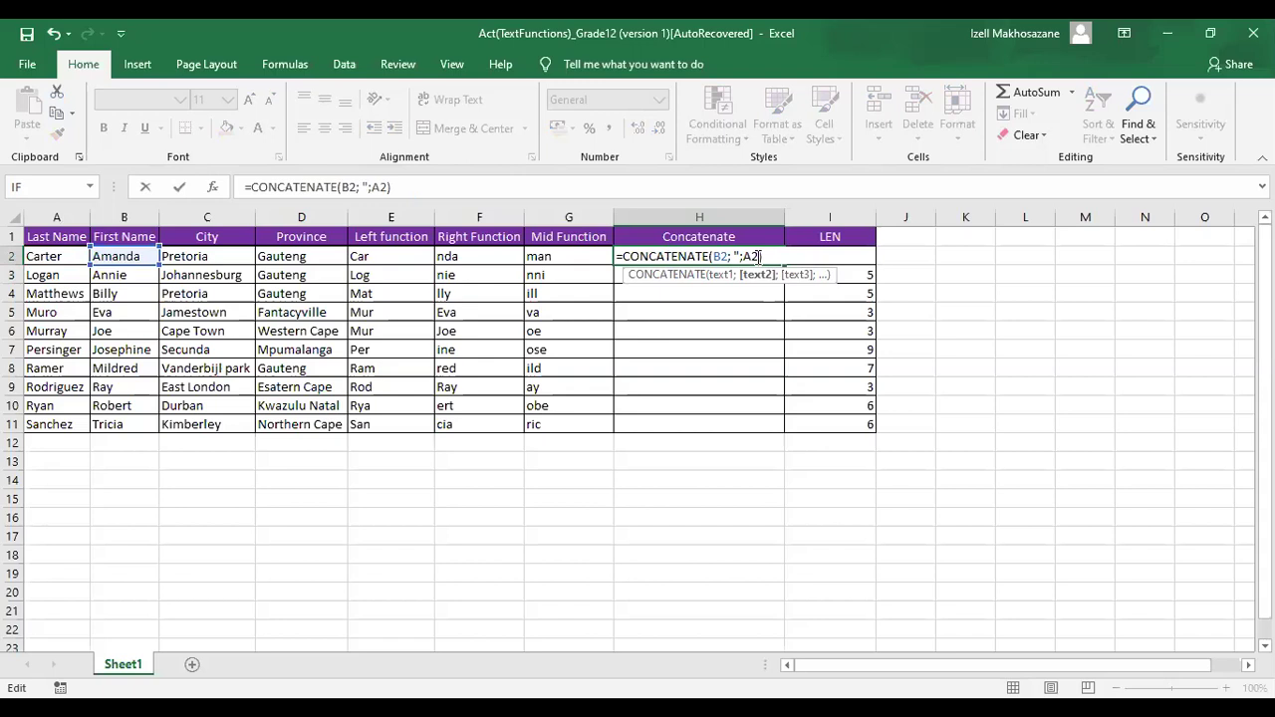
pyautogui.write('"?')
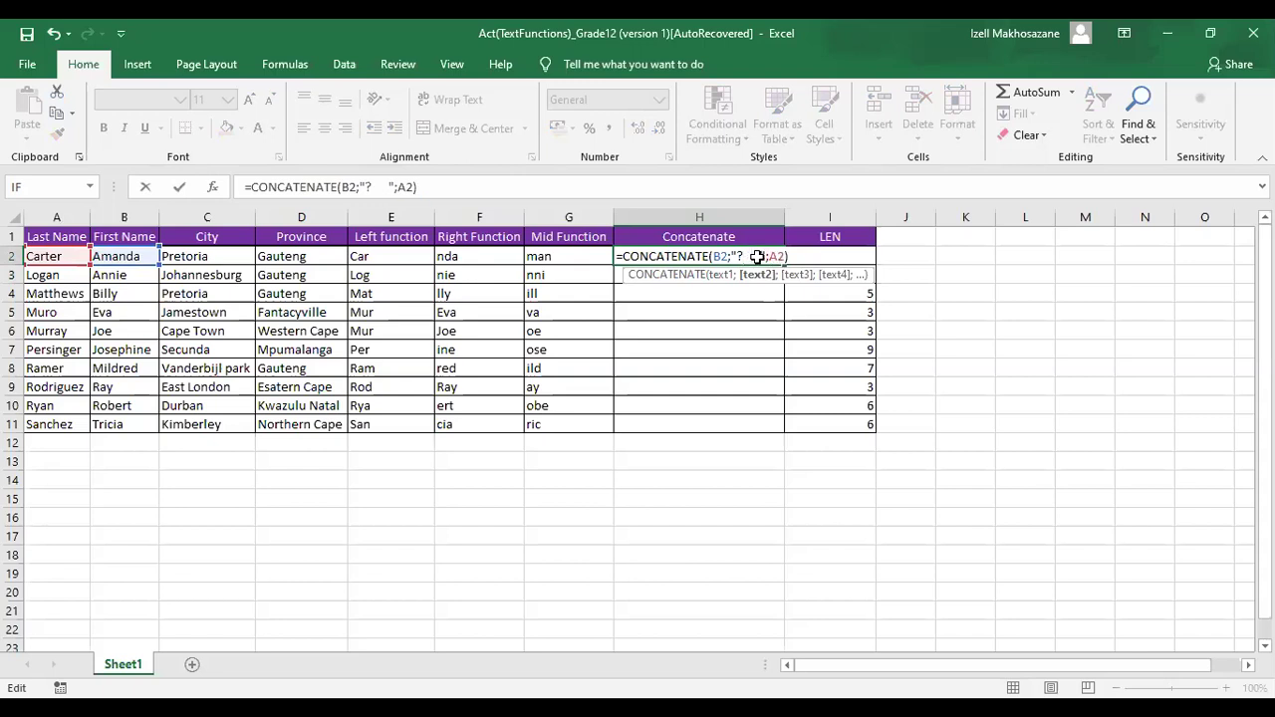
pyautogui.press('Return')
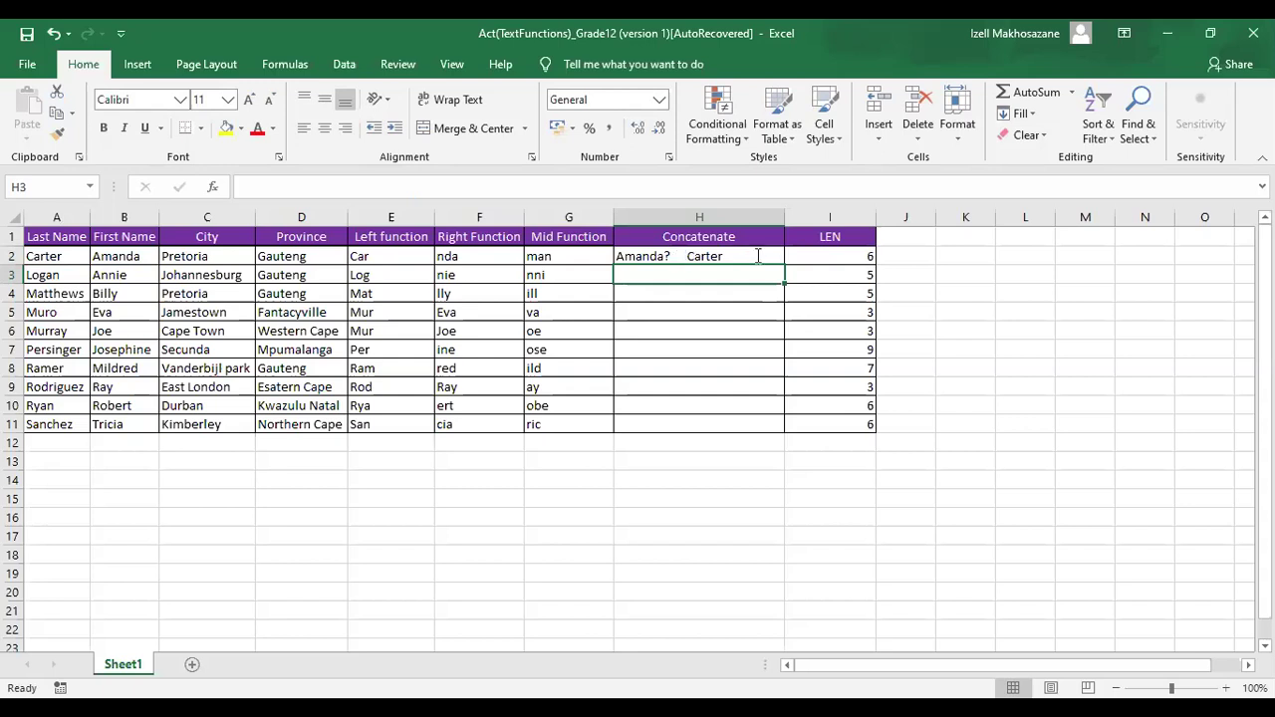
# - Remove the question mark and surplus spaces from the H2 separator, leaving only a short blank gap between the quotation marks
pyautogui.doubleClick(758, 256)
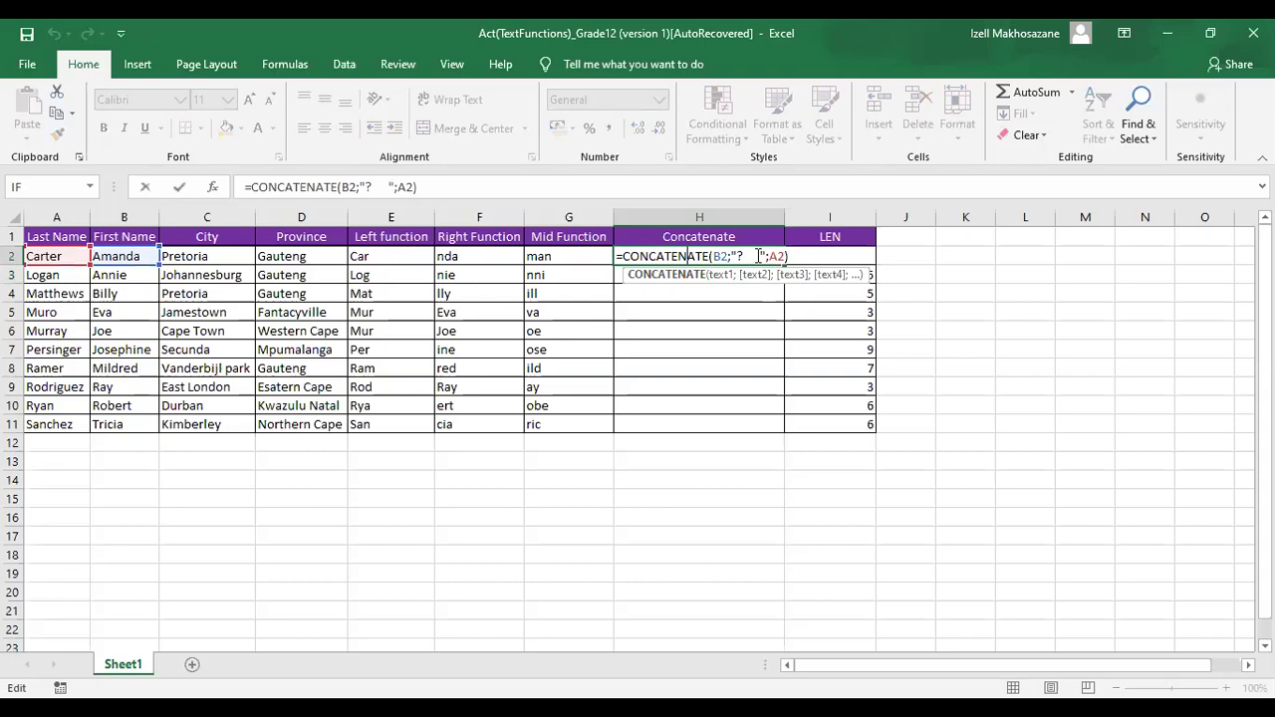
pyautogui.click(758, 256)
pyautogui.press('BackSpace')
pyautogui.press('BackSpace')
pyautogui.press('BackSpace')
pyautogui.press('BackSpace')
pyautogui.press('BackSpace')
pyautogui.press('BackSpace')
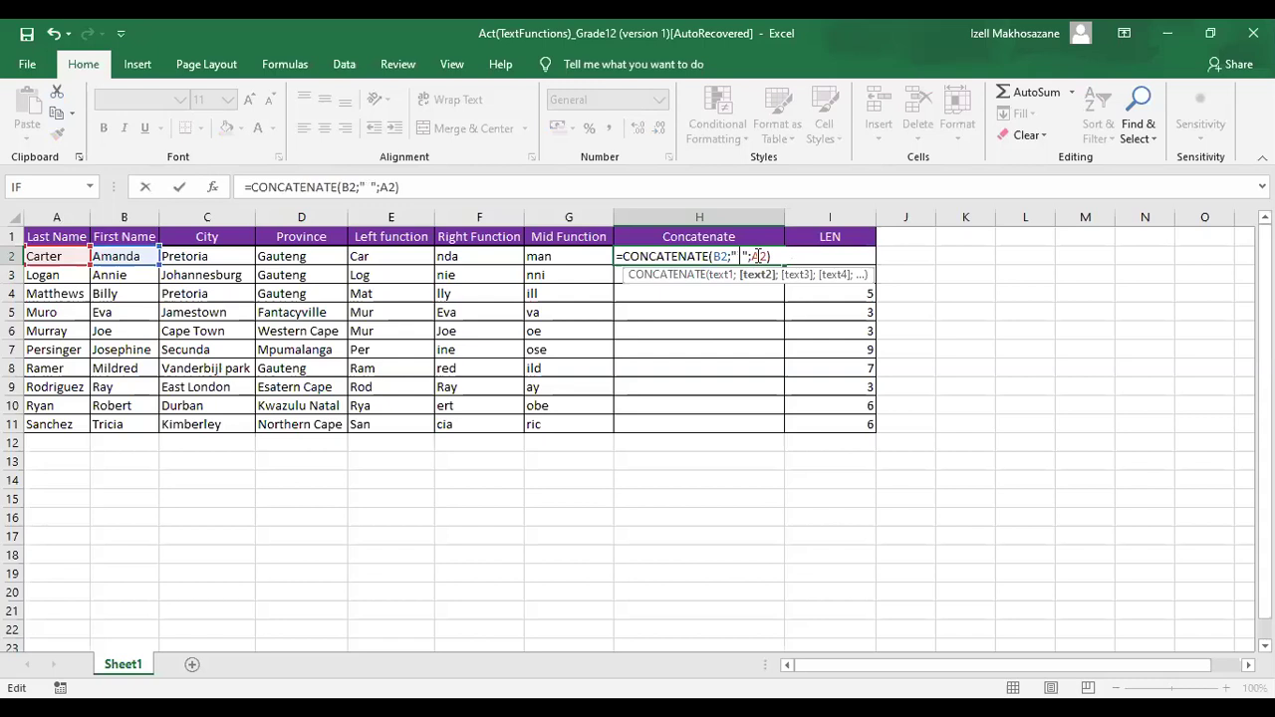
pyautogui.press('Return')
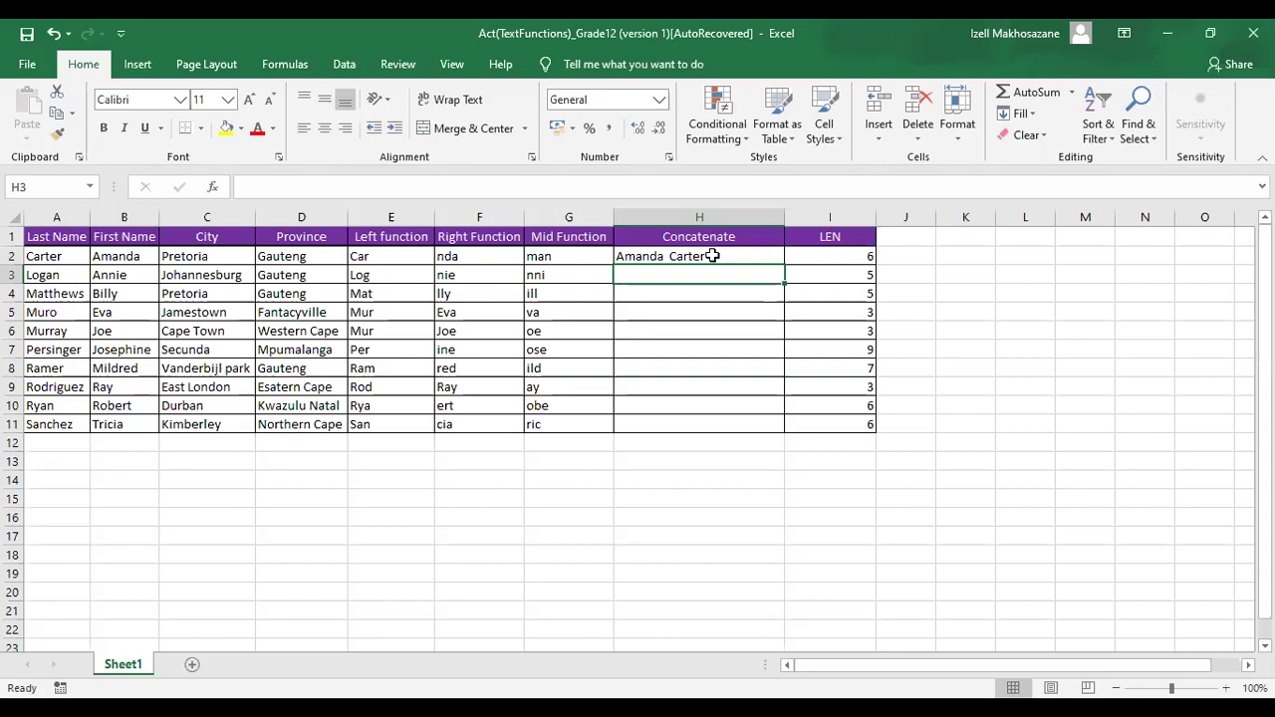
# - Fill the H2 CONCATENATE formula down the Concatenate column to H10
pyautogui.click(712, 256)
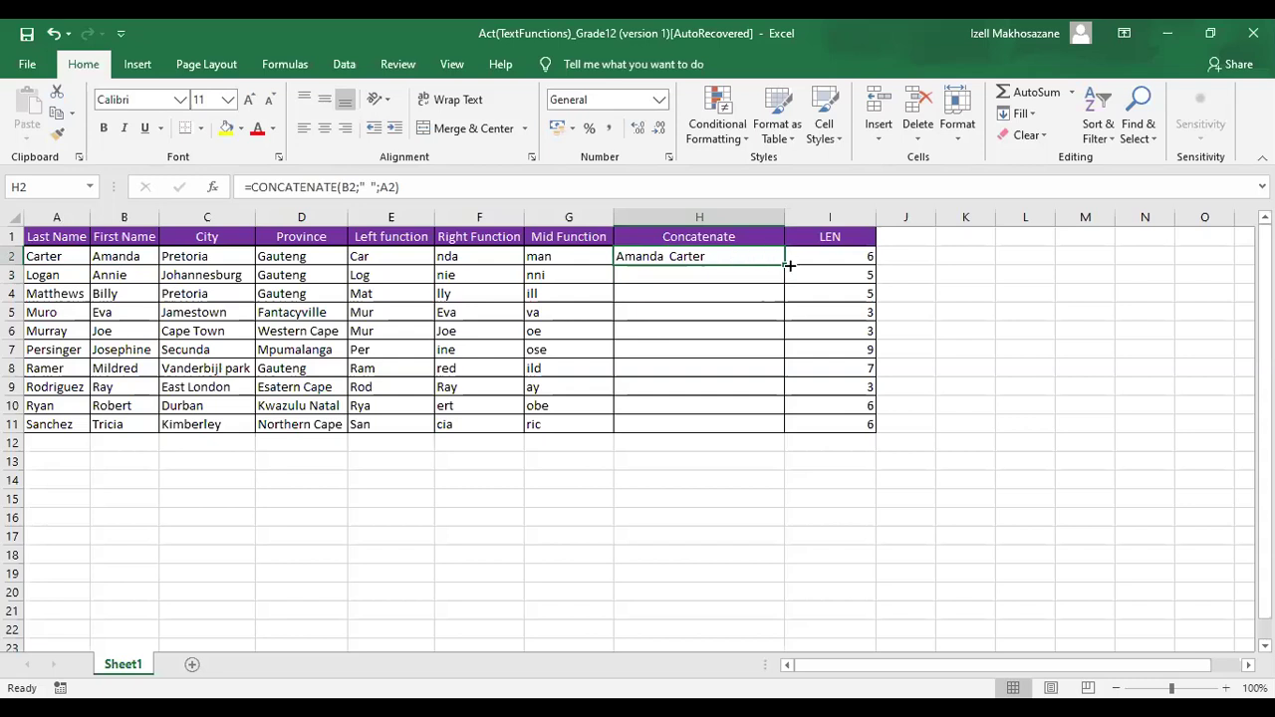
pyautogui.moveTo(783, 289); pyautogui.dragTo(781, 421)
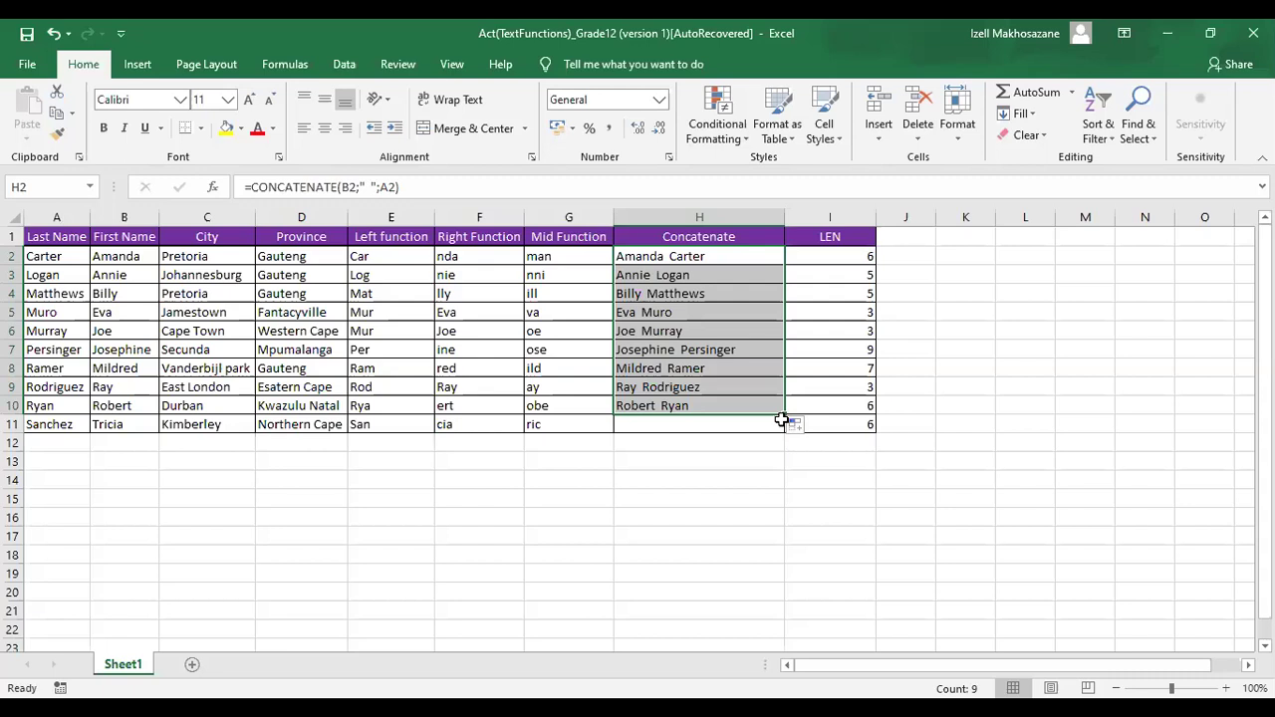
pyautogui.click(134, 256)
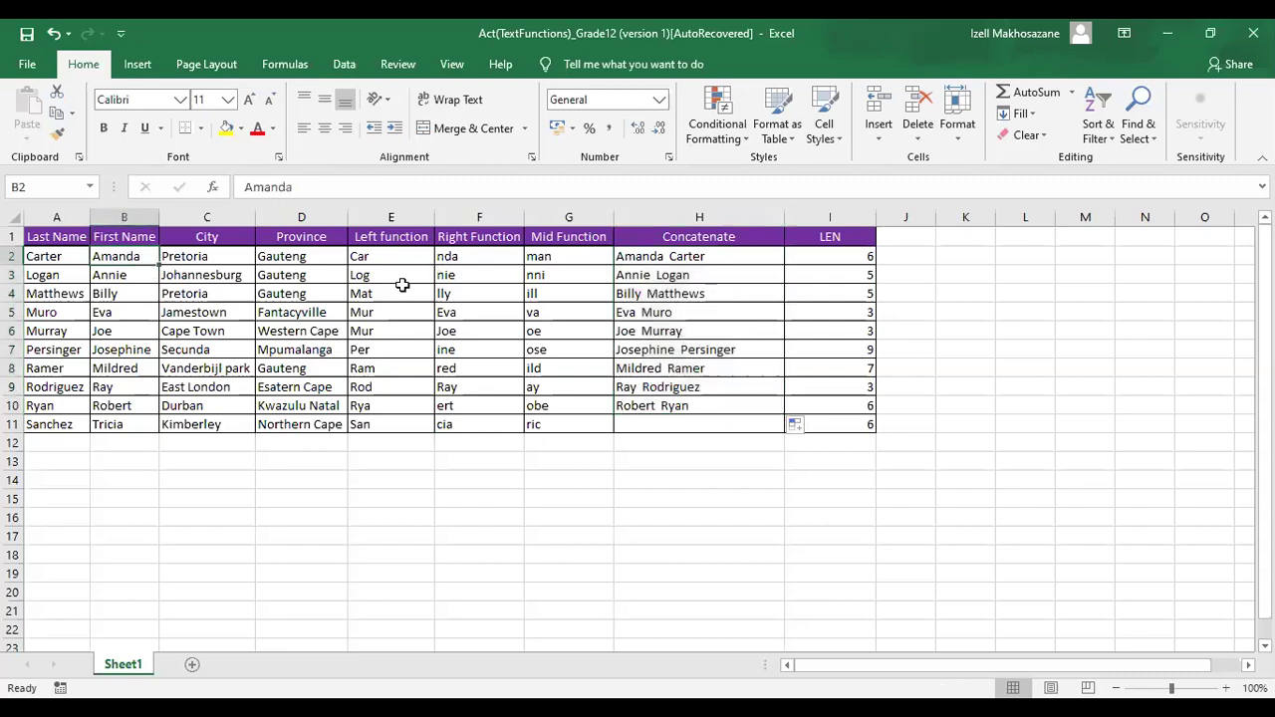
# - Extend the H2 formula with a quoted space and the city in C2 as additional CONCATENATE arguments
pyautogui.click(673, 261)
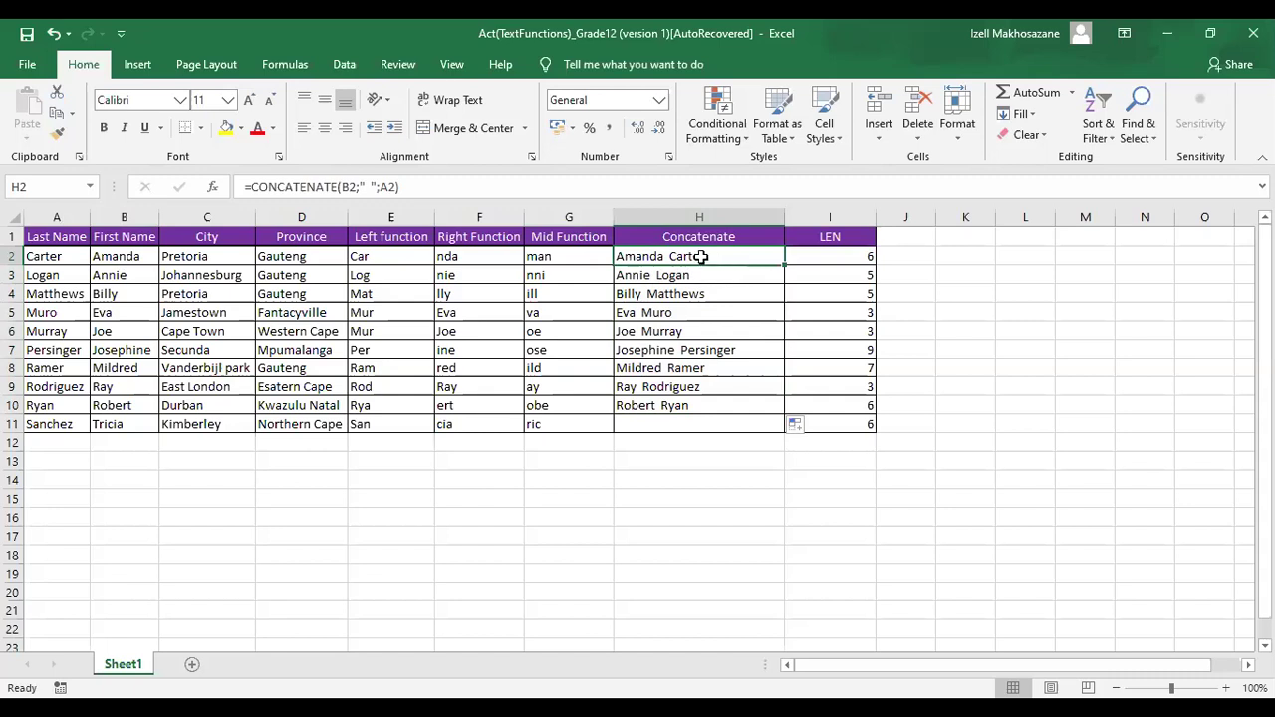
pyautogui.doubleClick(767, 259)
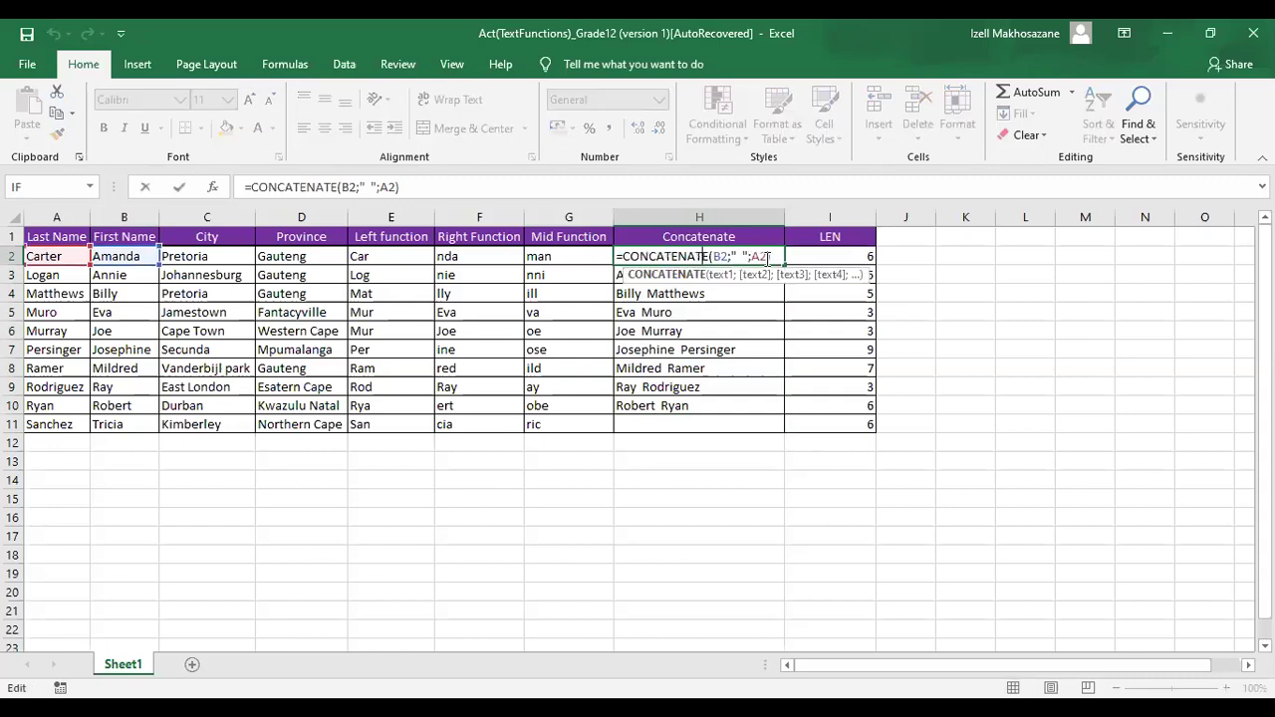
pyautogui.click(767, 259)
pyautogui.write(';')
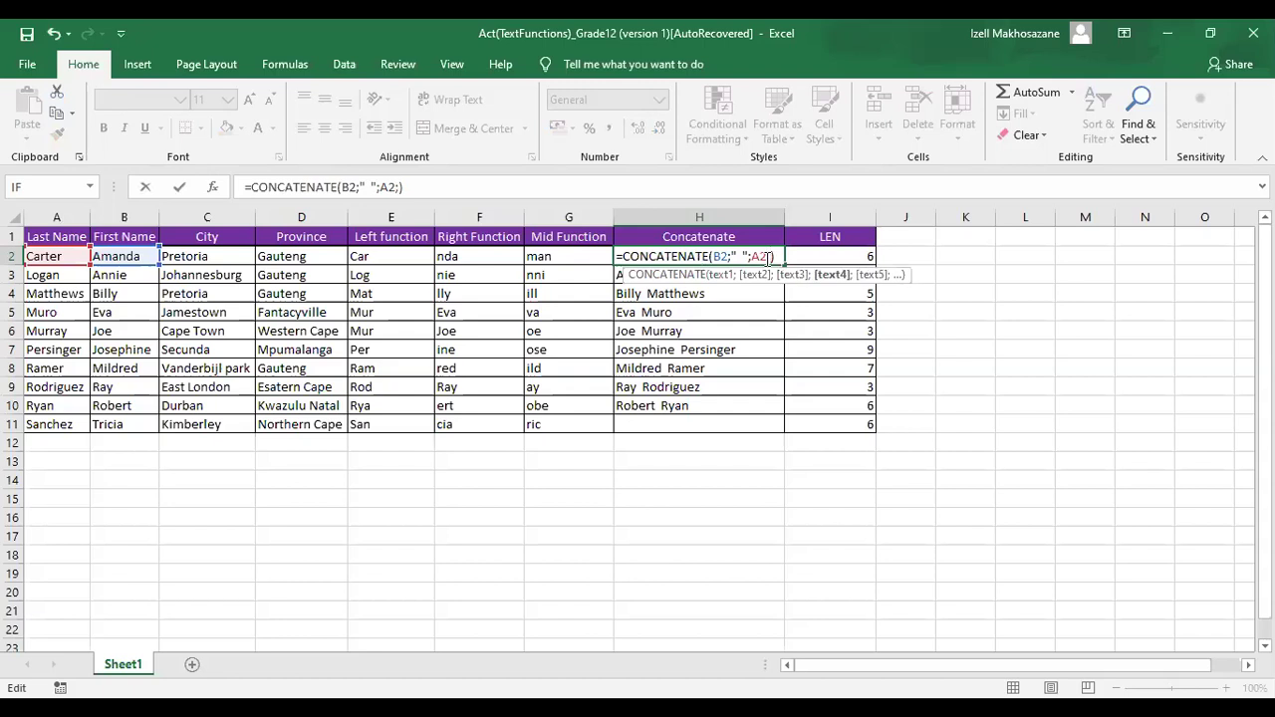
pyautogui.write('" ";')
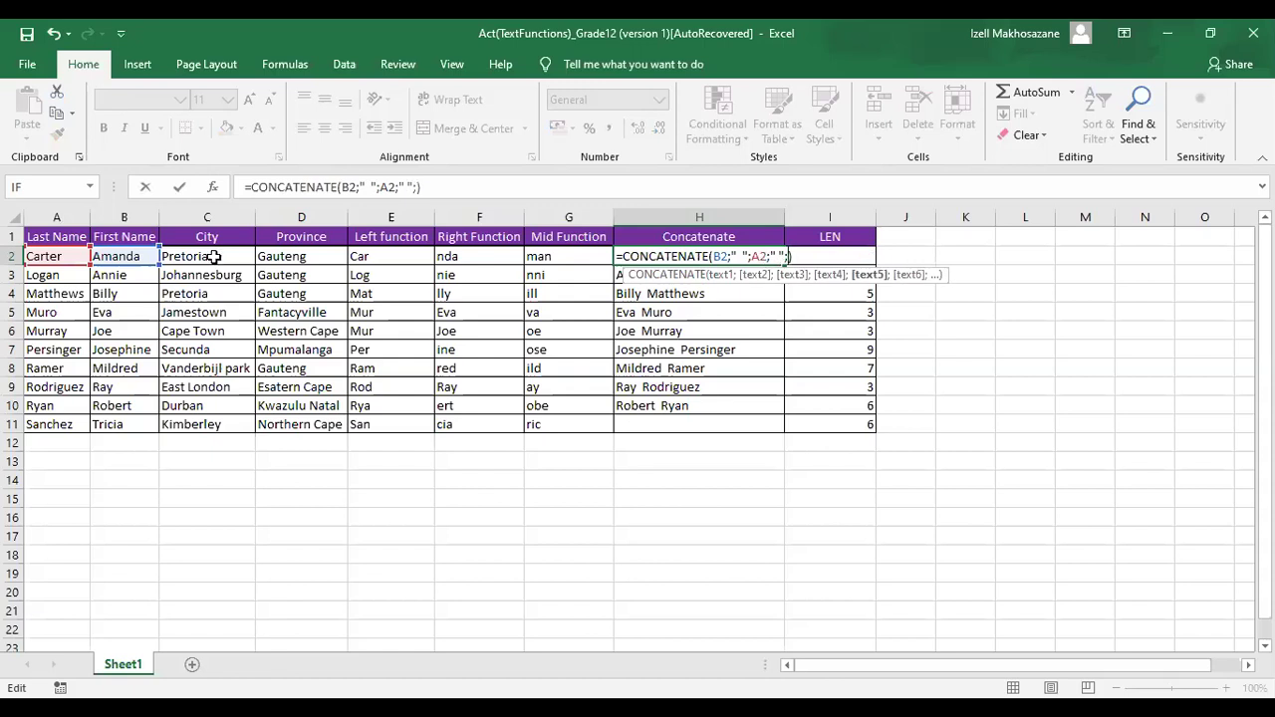
pyautogui.click(208, 257)
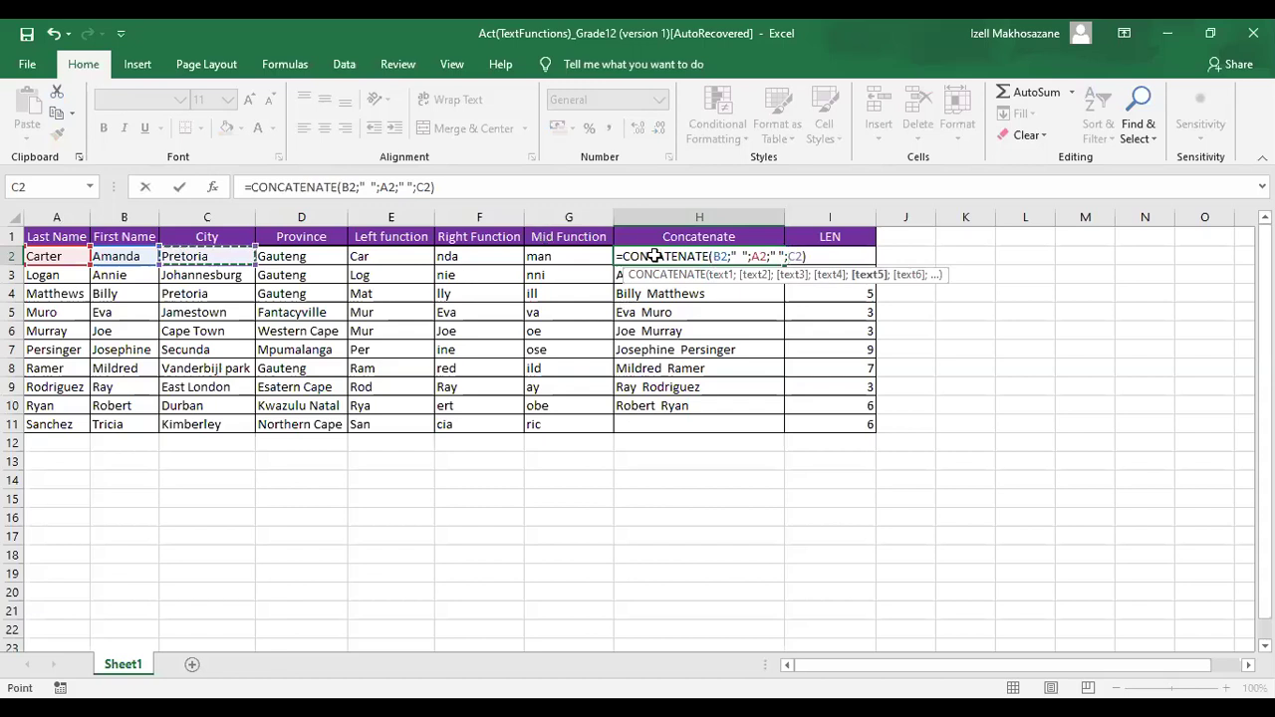
pyautogui.press('Return')
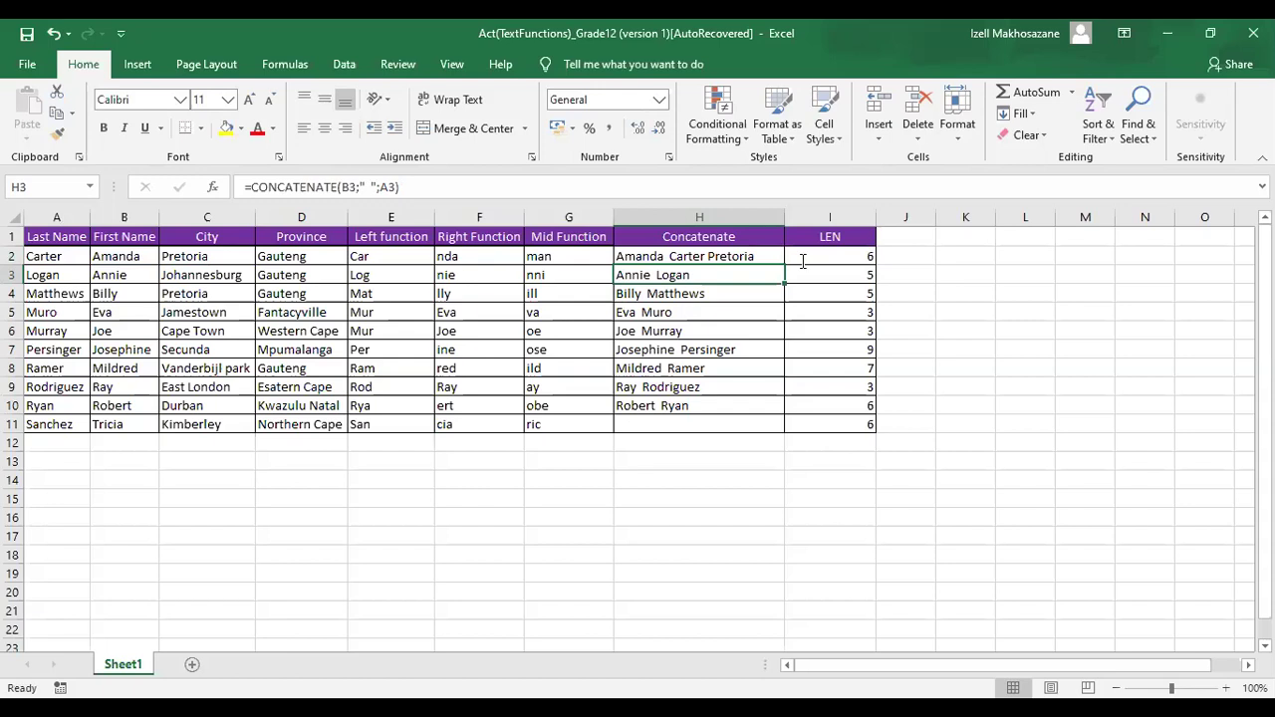
# - Remove the second quoted space and the C2 reference from the H2 formula, so it joins only B2 and A2
pyautogui.press('Up')
pyautogui.press('F2')
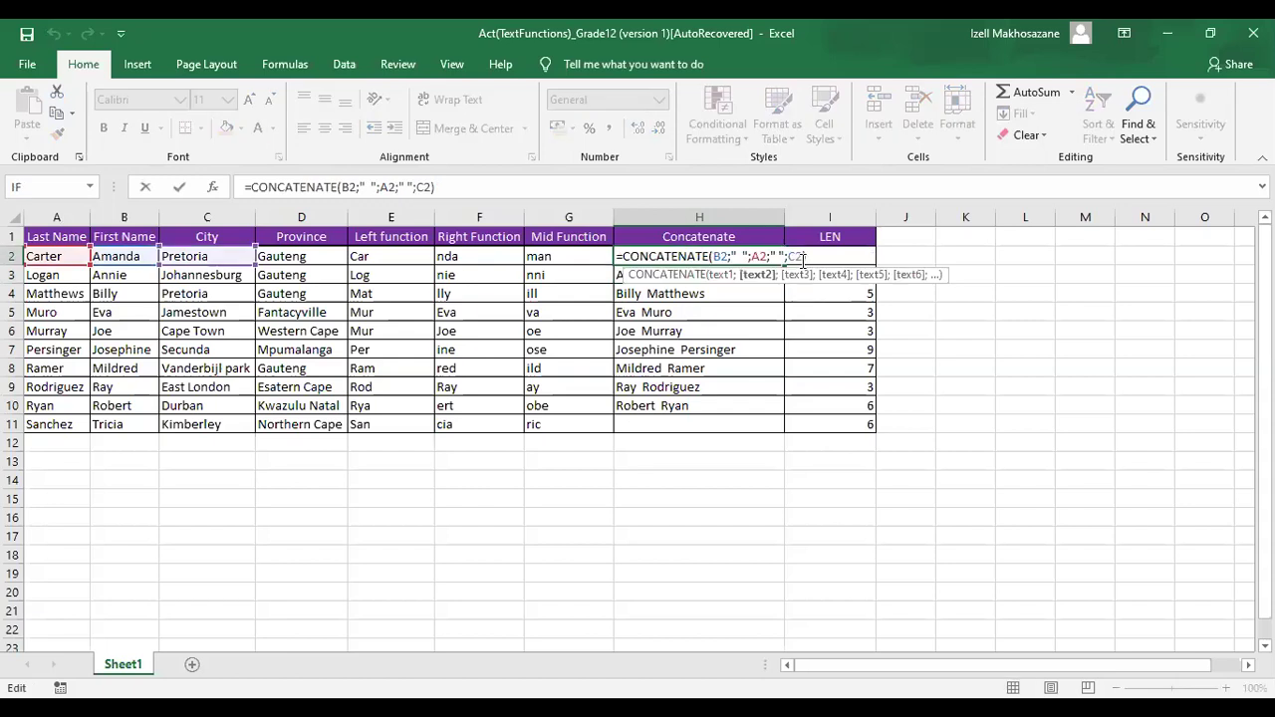
pyautogui.click(803, 262)
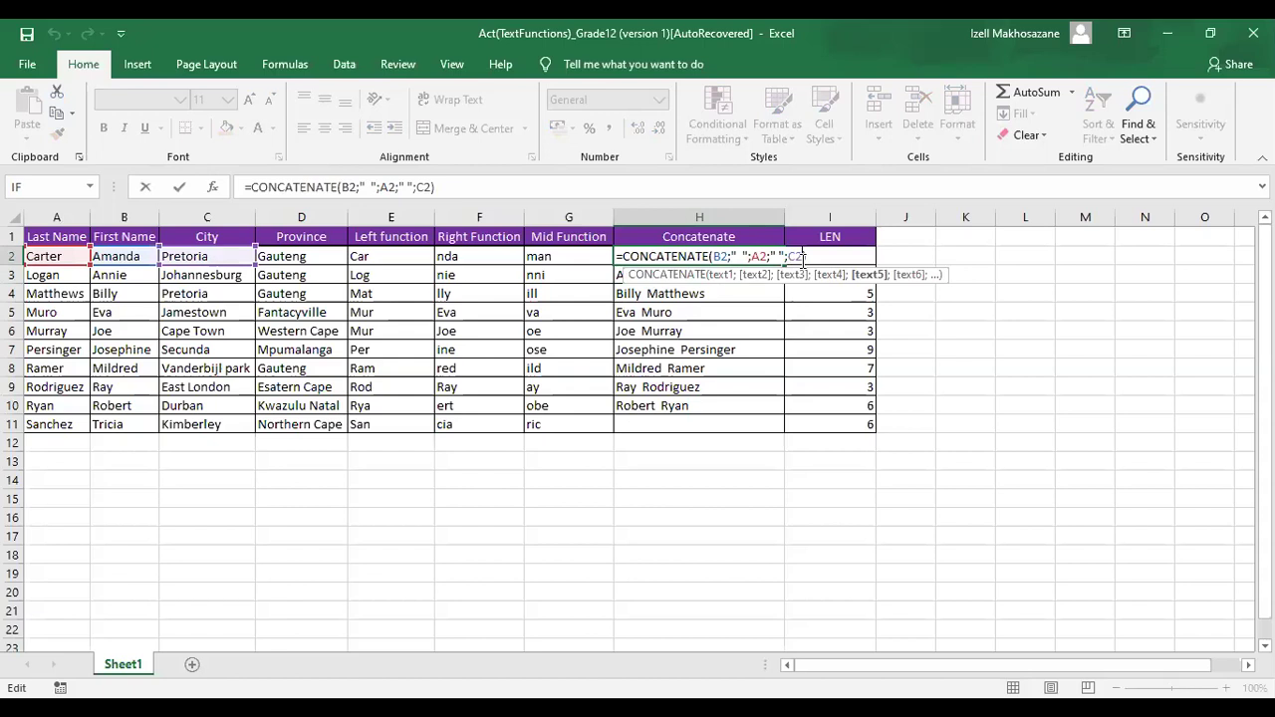
pyautogui.press('BackSpace')
pyautogui.press('BackSpace')
pyautogui.press('BackSpace')
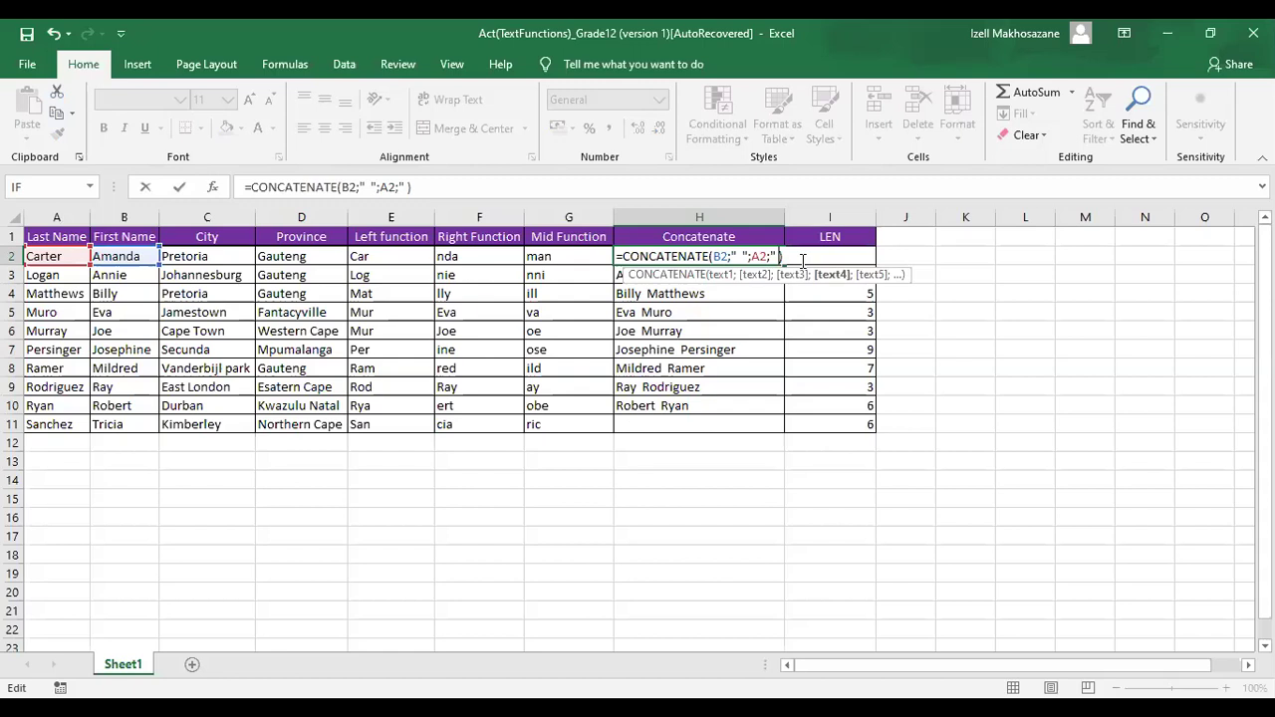
pyautogui.press('BackSpace')
pyautogui.press('BackSpace')
pyautogui.press('BackSpace')
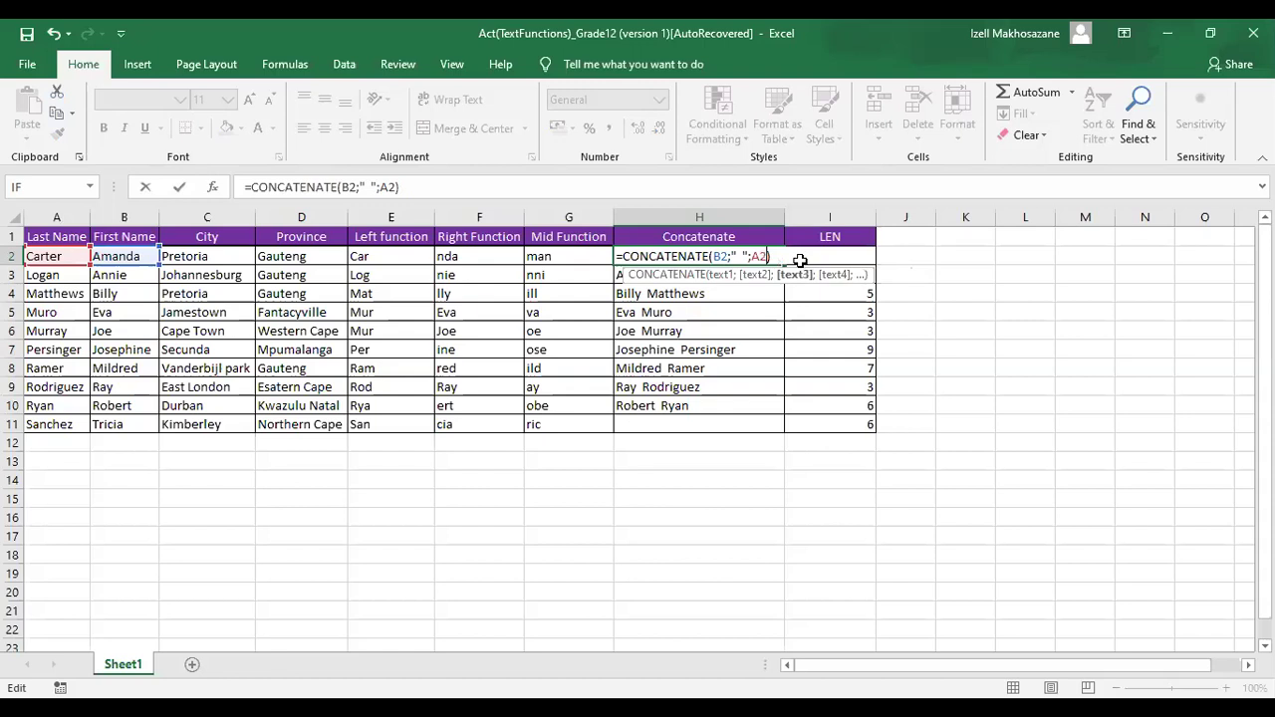
pyautogui.press('Return')
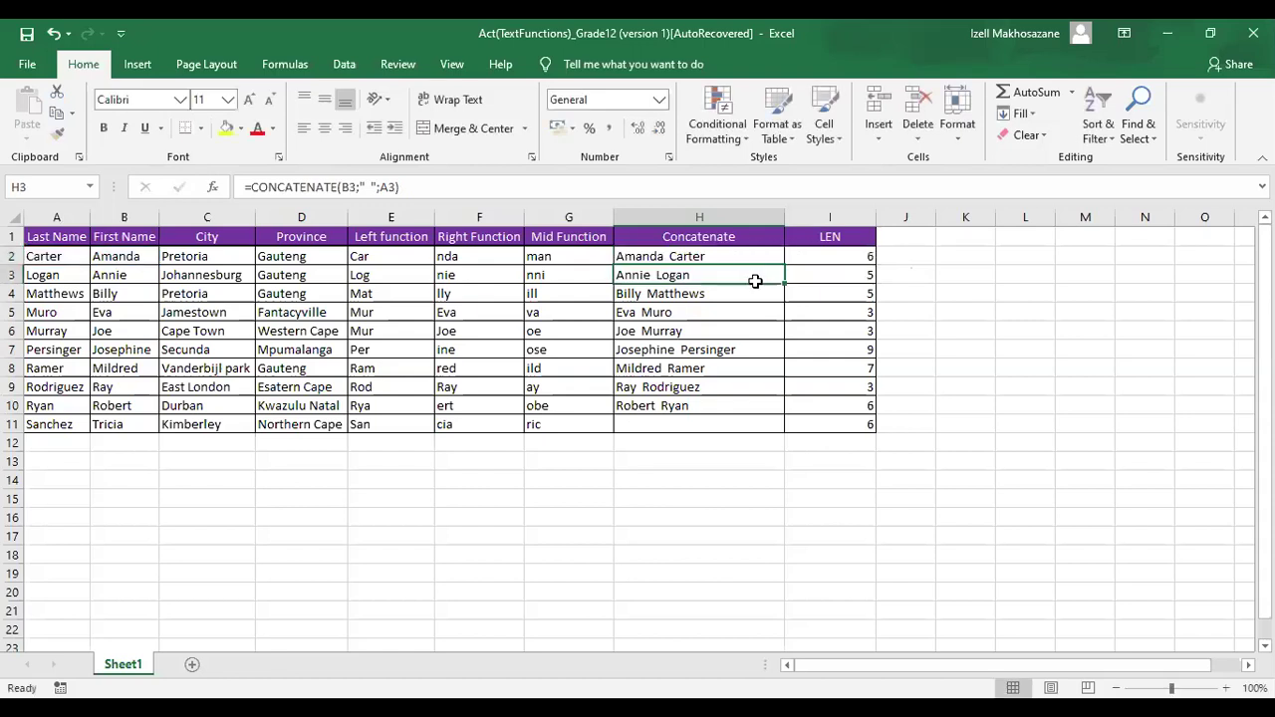
pyautogui.press('Up')
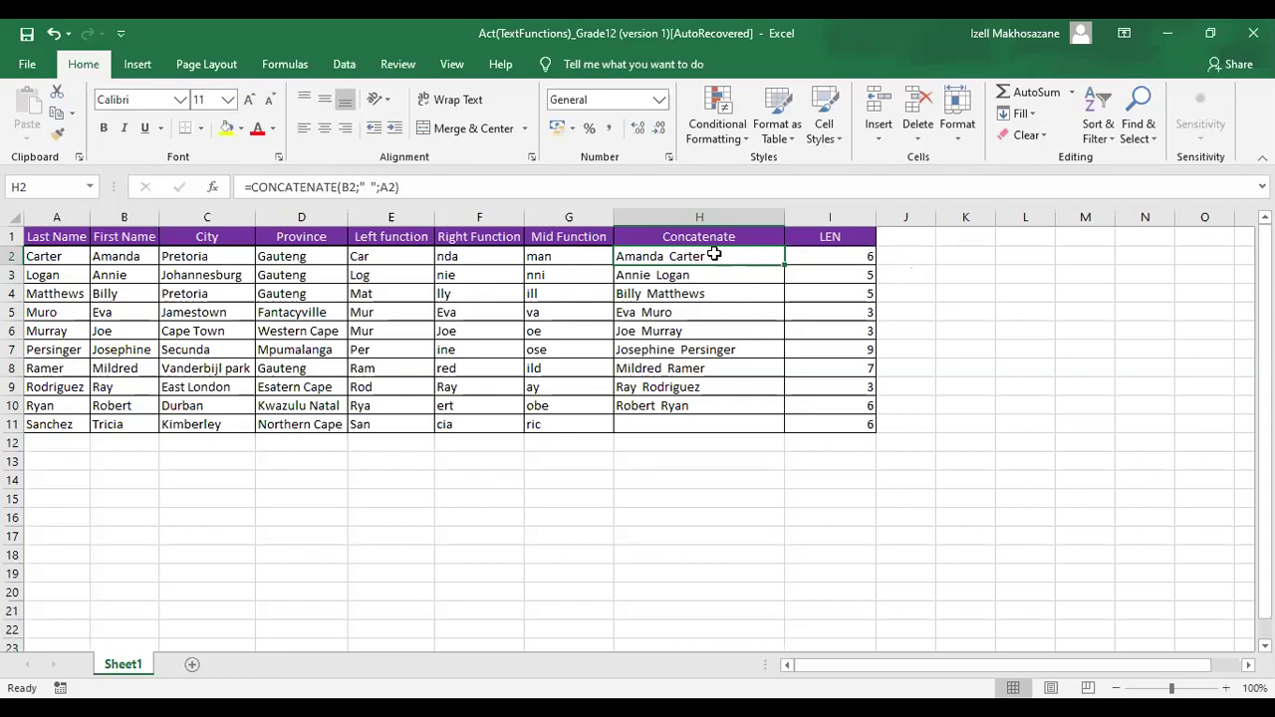
# - Write the formula =LEFT(B2,2) in E14 below the table, referencing the first name in B2
pyautogui.click(423, 256)
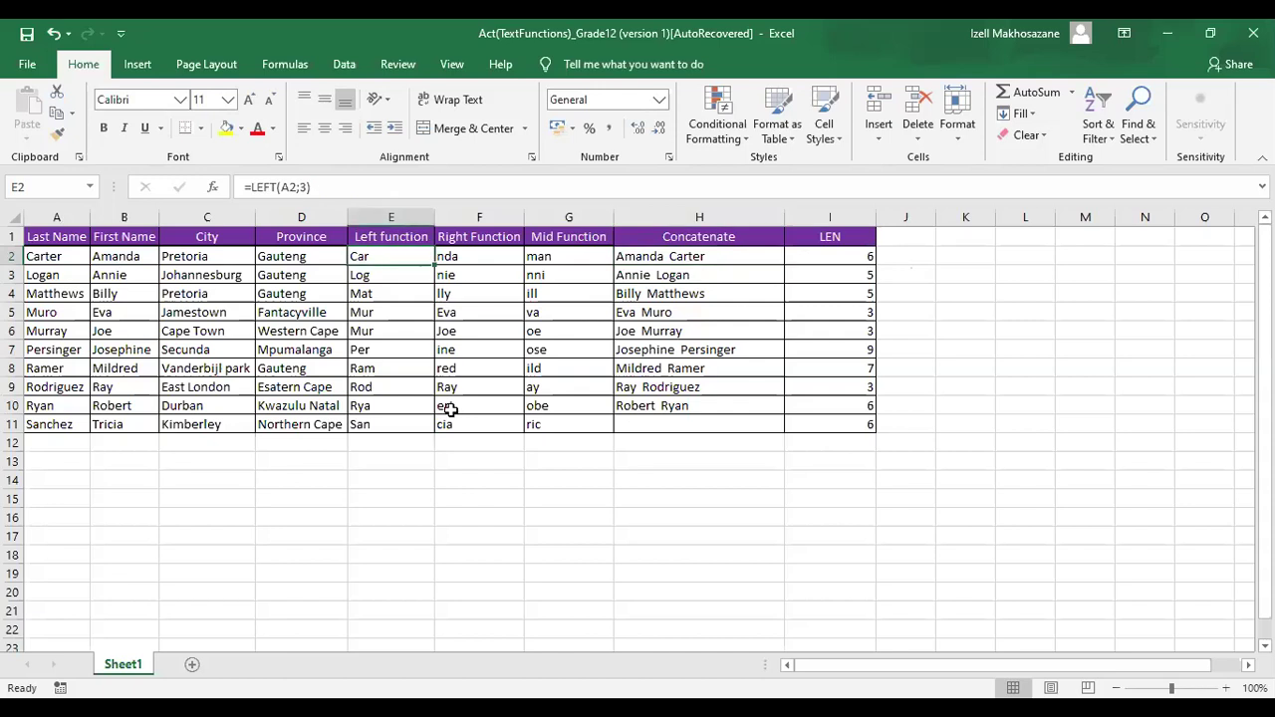
pyautogui.click(382, 481)
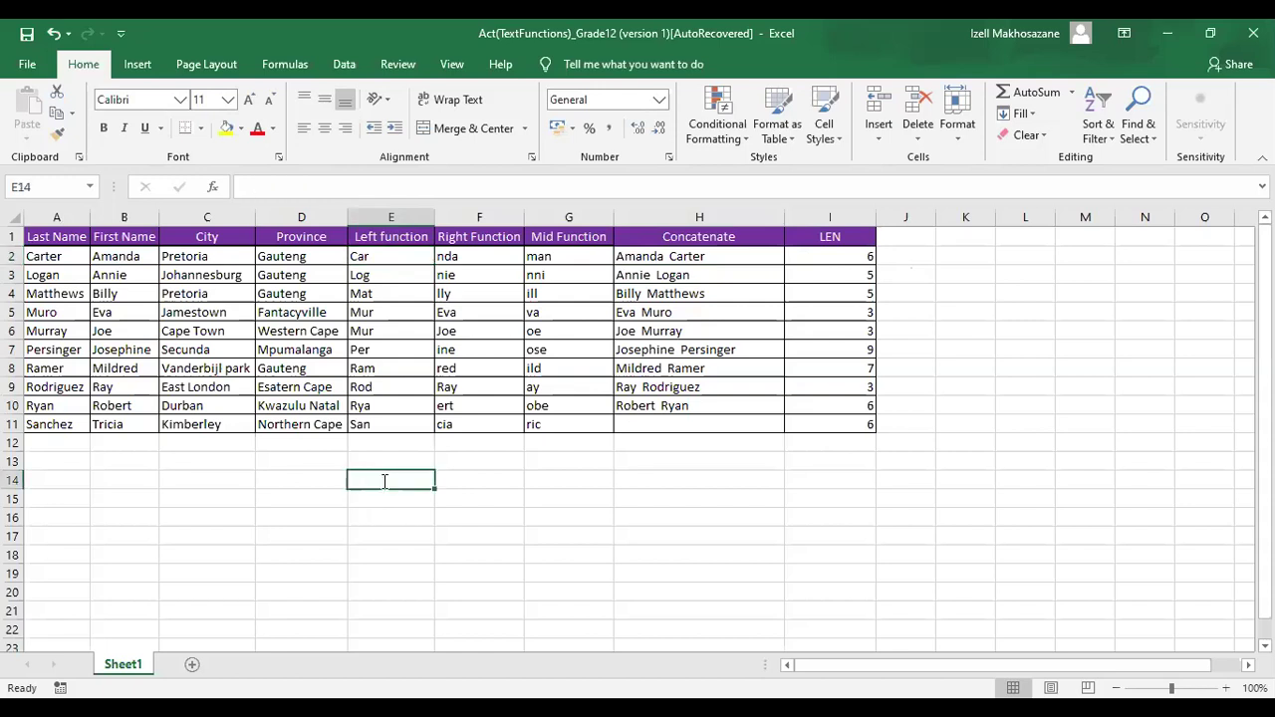
pyautogui.write('=')
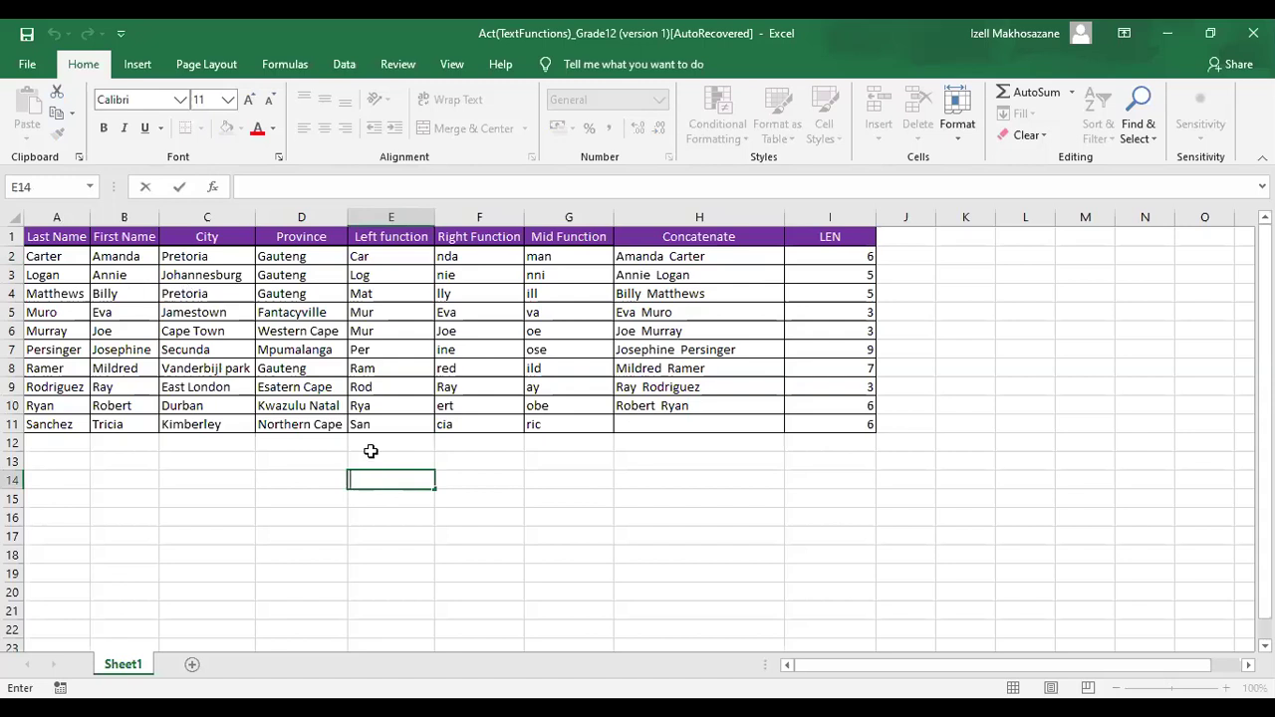
pyautogui.write('=')
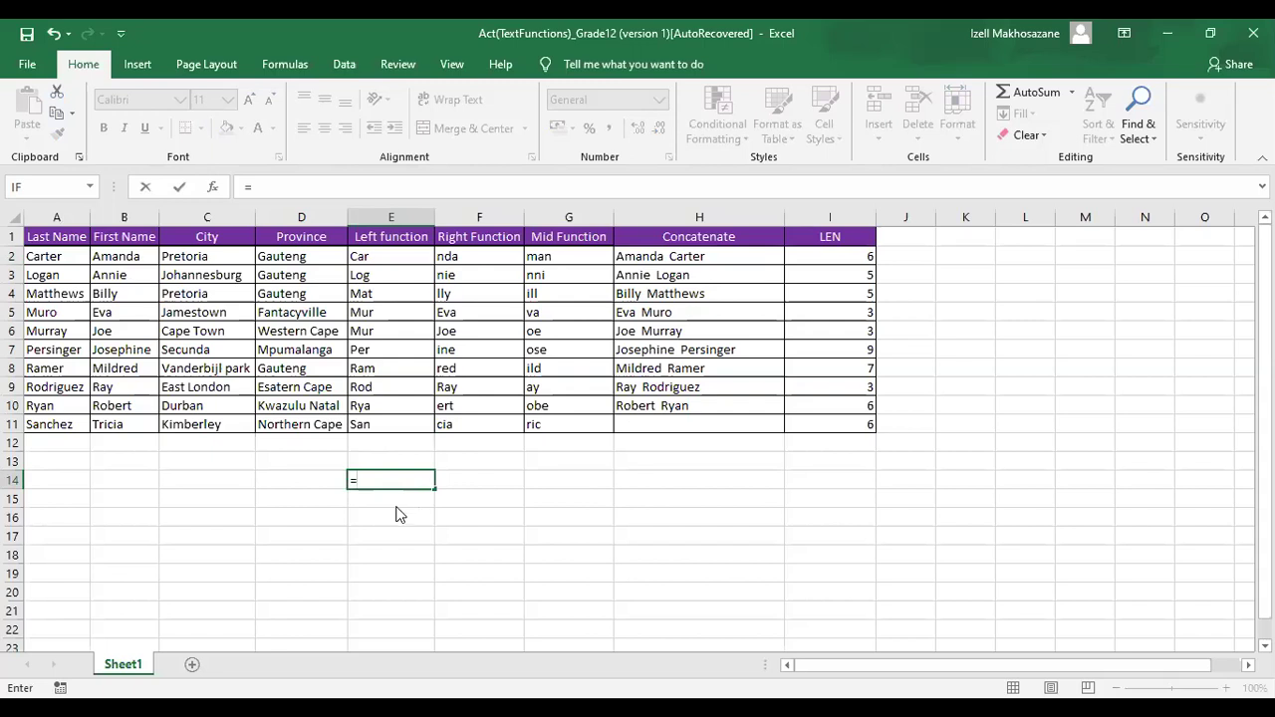
pyautogui.write('lef')
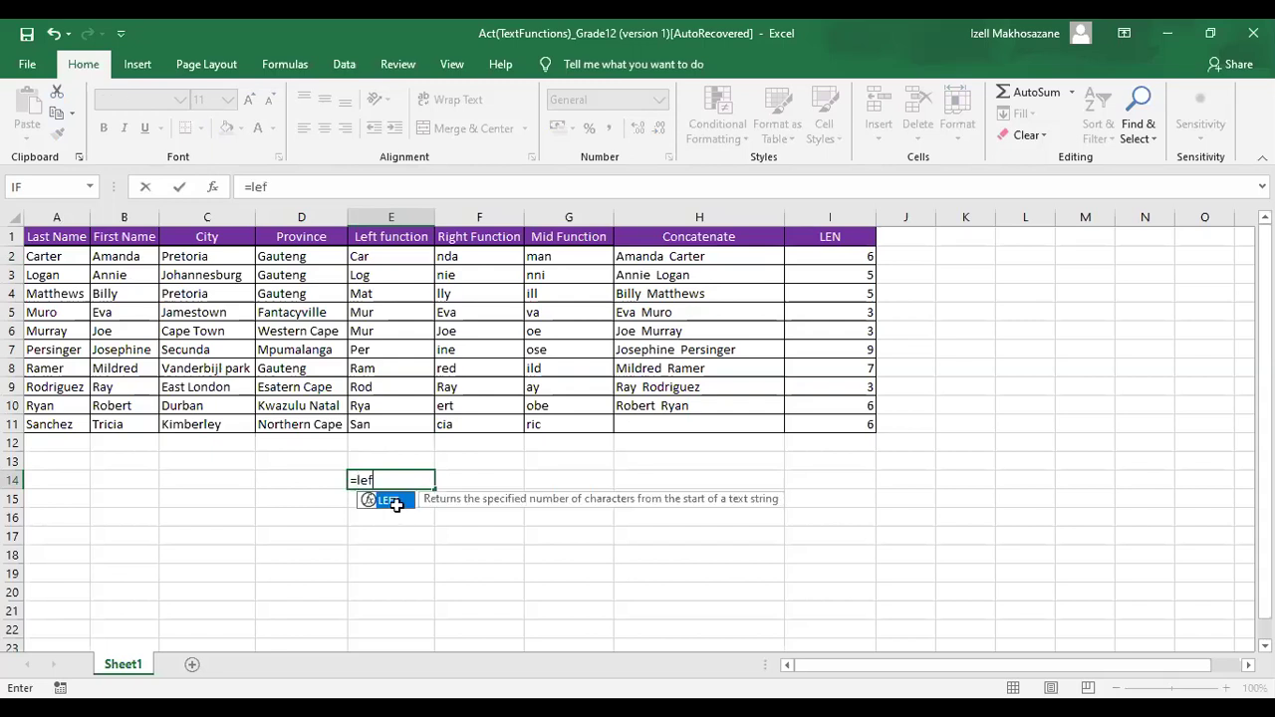
pyautogui.doubleClick(396, 508)
pyautogui.click(122, 252)
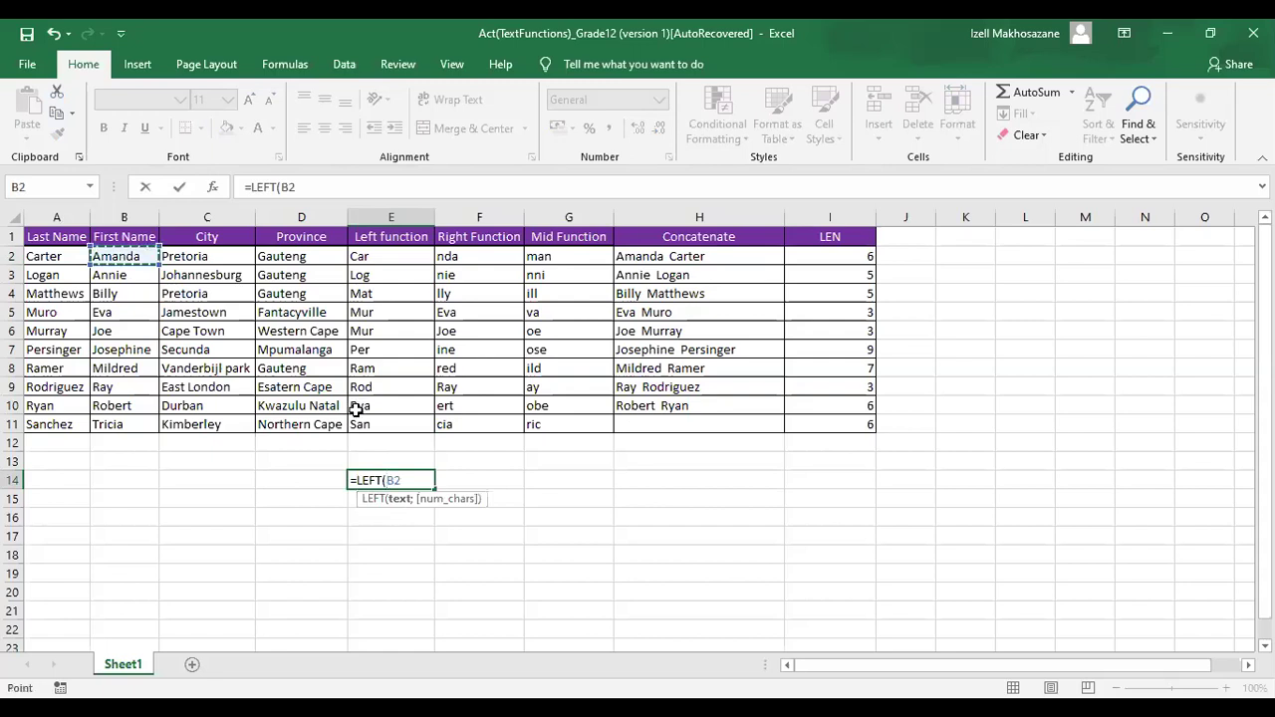
pyautogui.write(',')
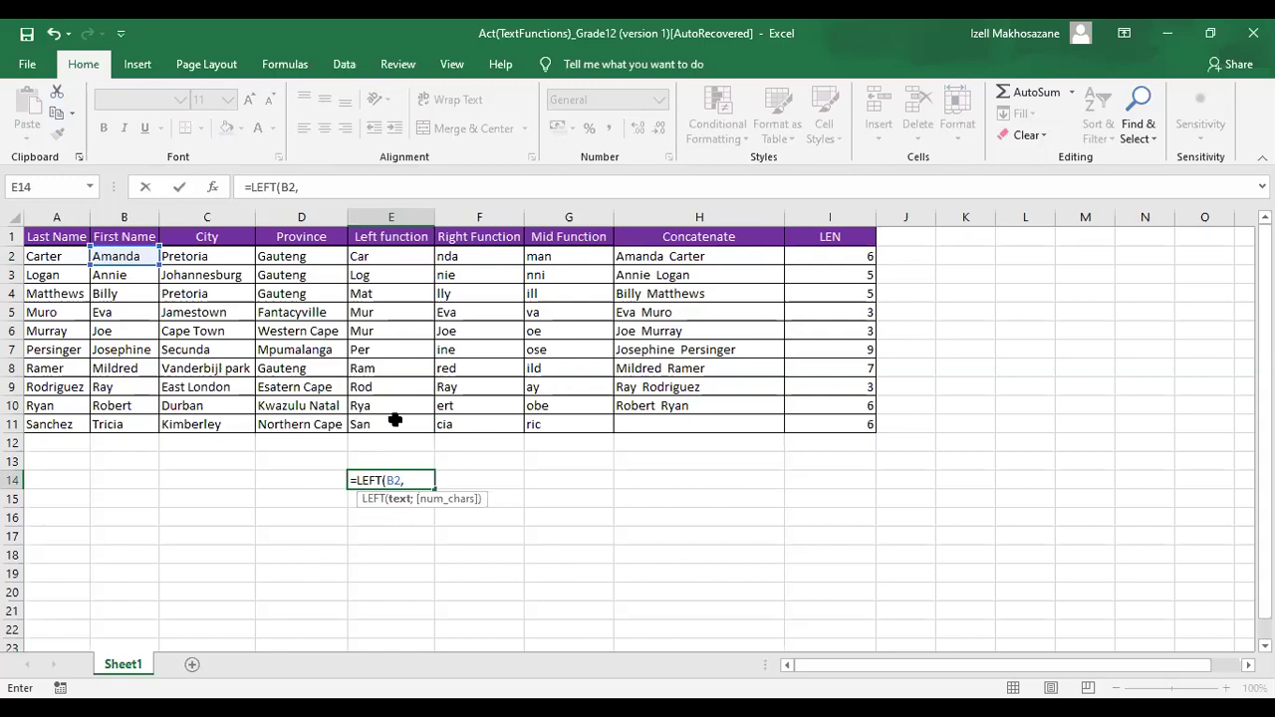
pyautogui.write('2)')
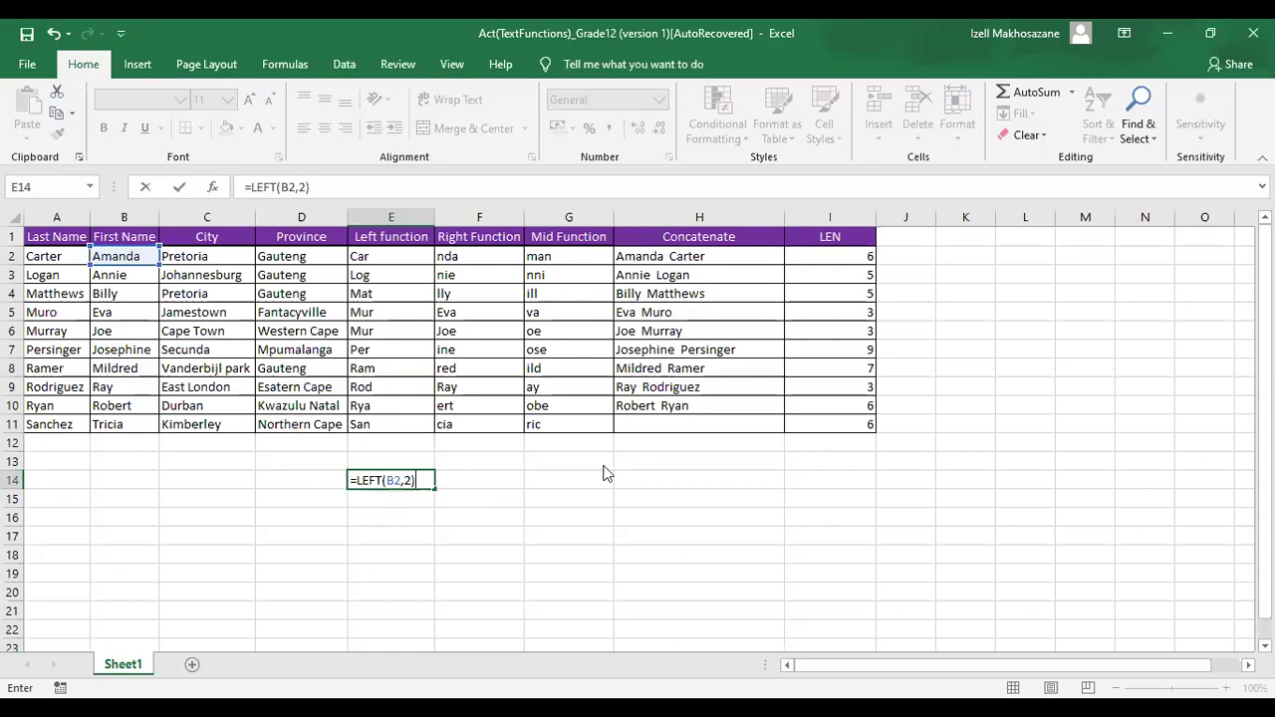
# - Replace the comma in the E14 formula with a semicolon, making =LEFT(B2;2), and select F14
pyautogui.click(408, 482)
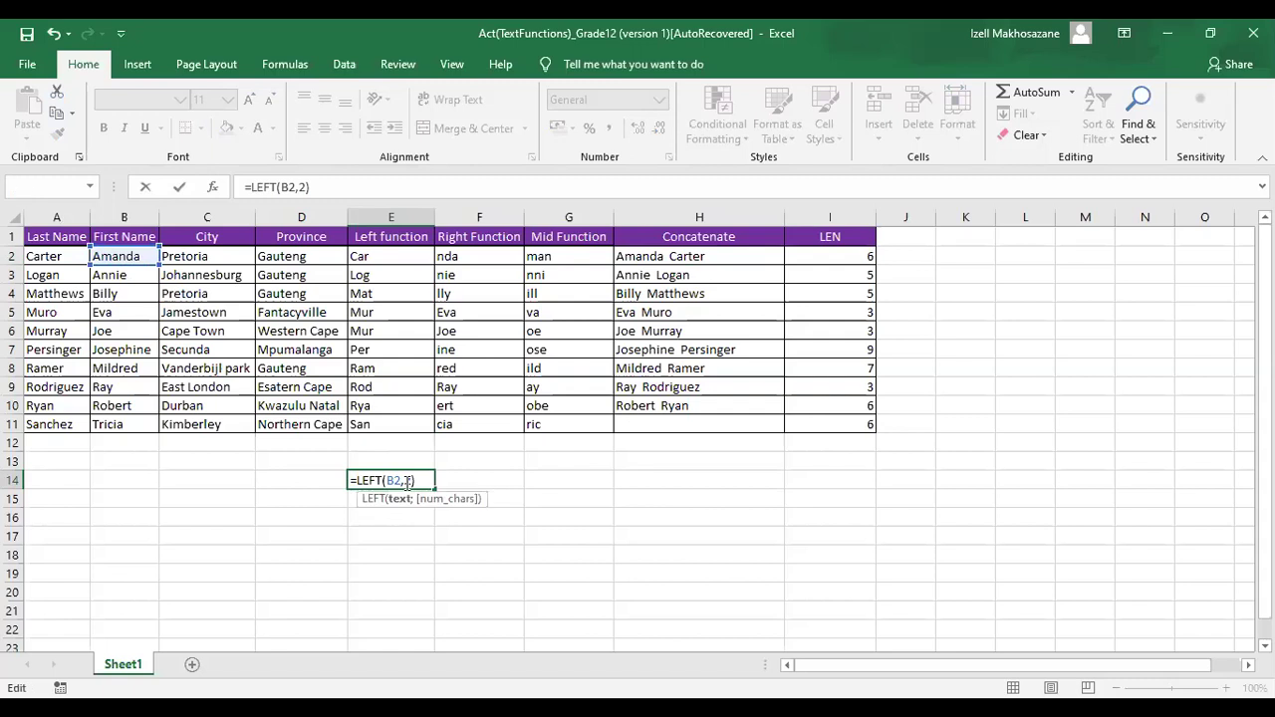
pyautogui.press('BackSpace')
pyautogui.write(',')
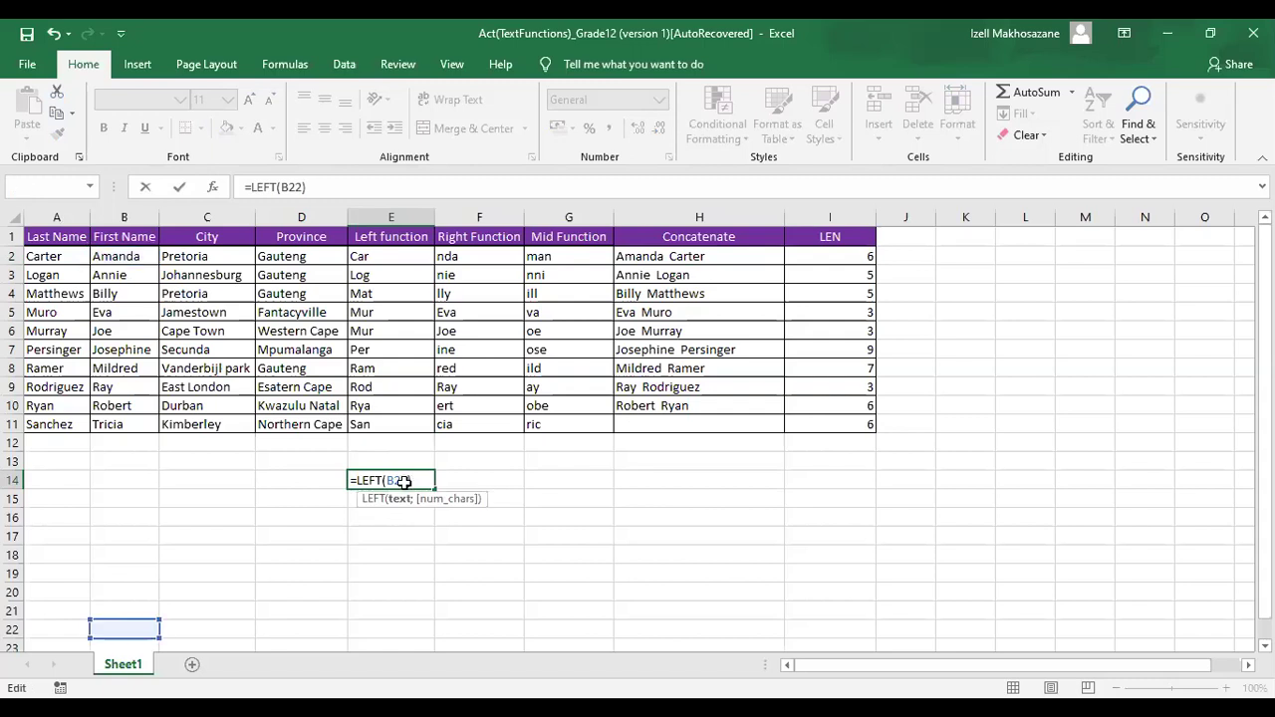
pyautogui.press('Return')
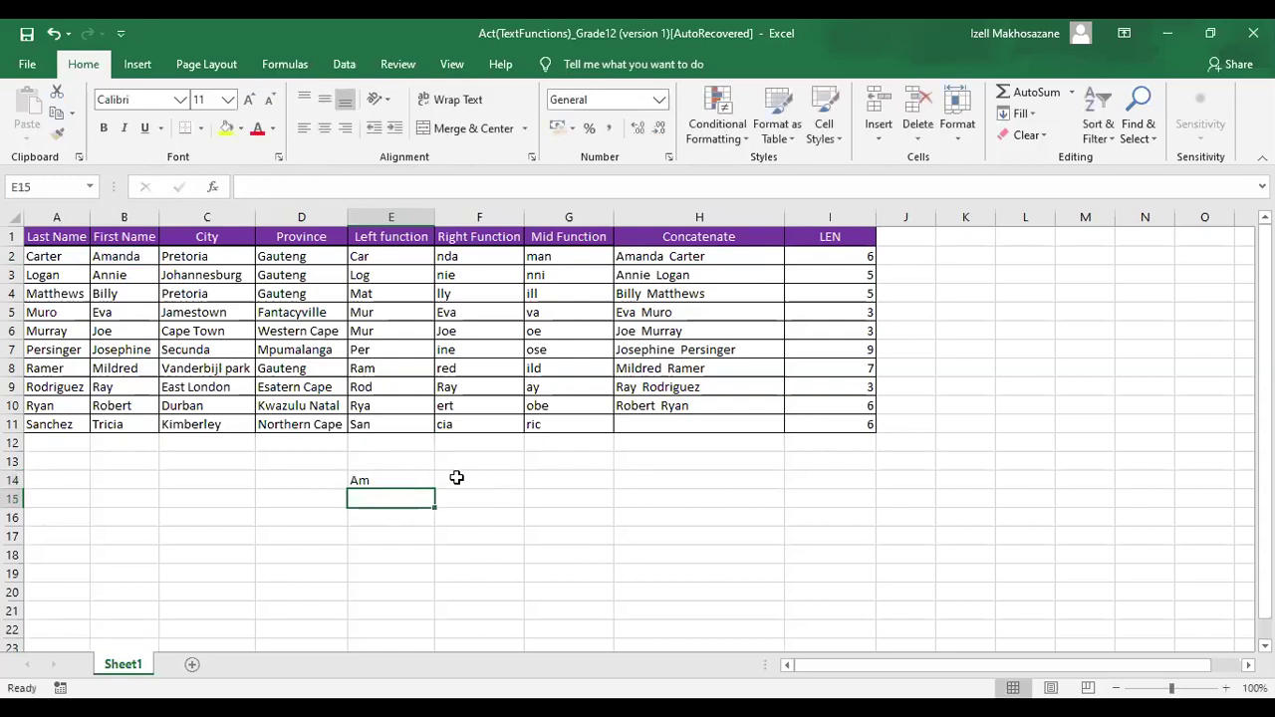
pyautogui.click(457, 480)
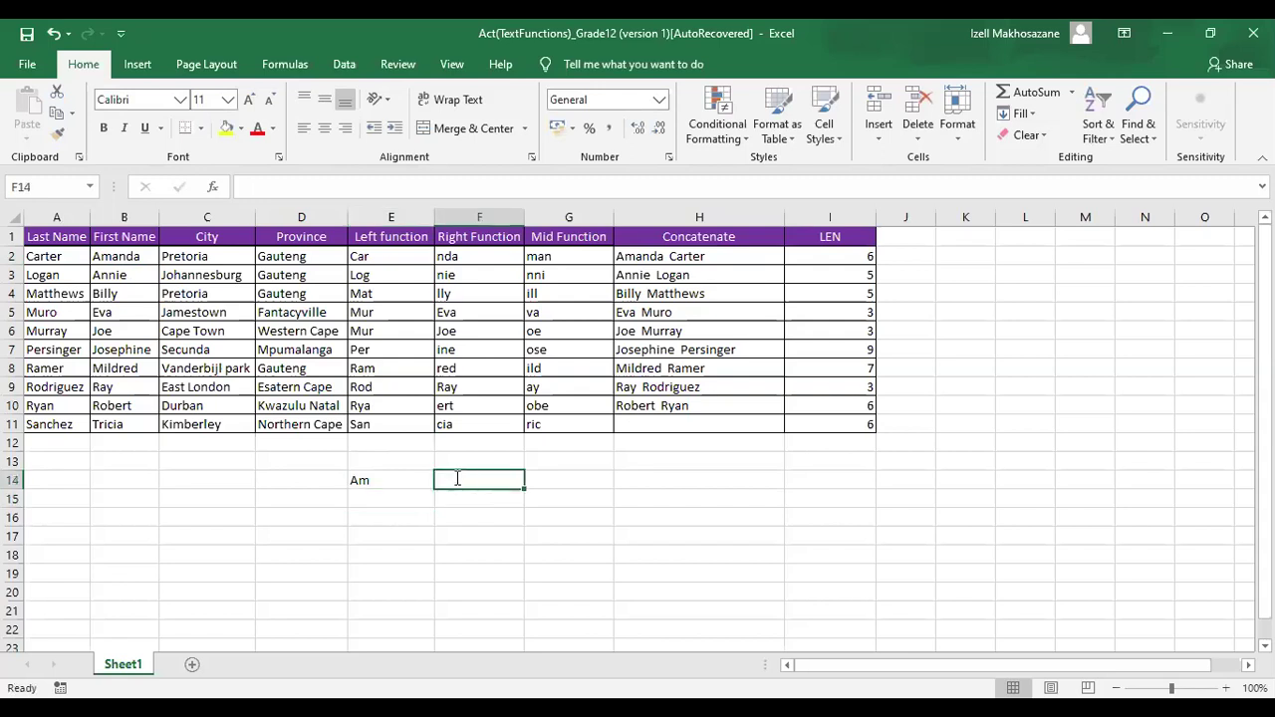
# - Write the formula =RIGHT(B2;4) in F14 to extract the last four letters of the first name in B2
pyautogui.write('=')
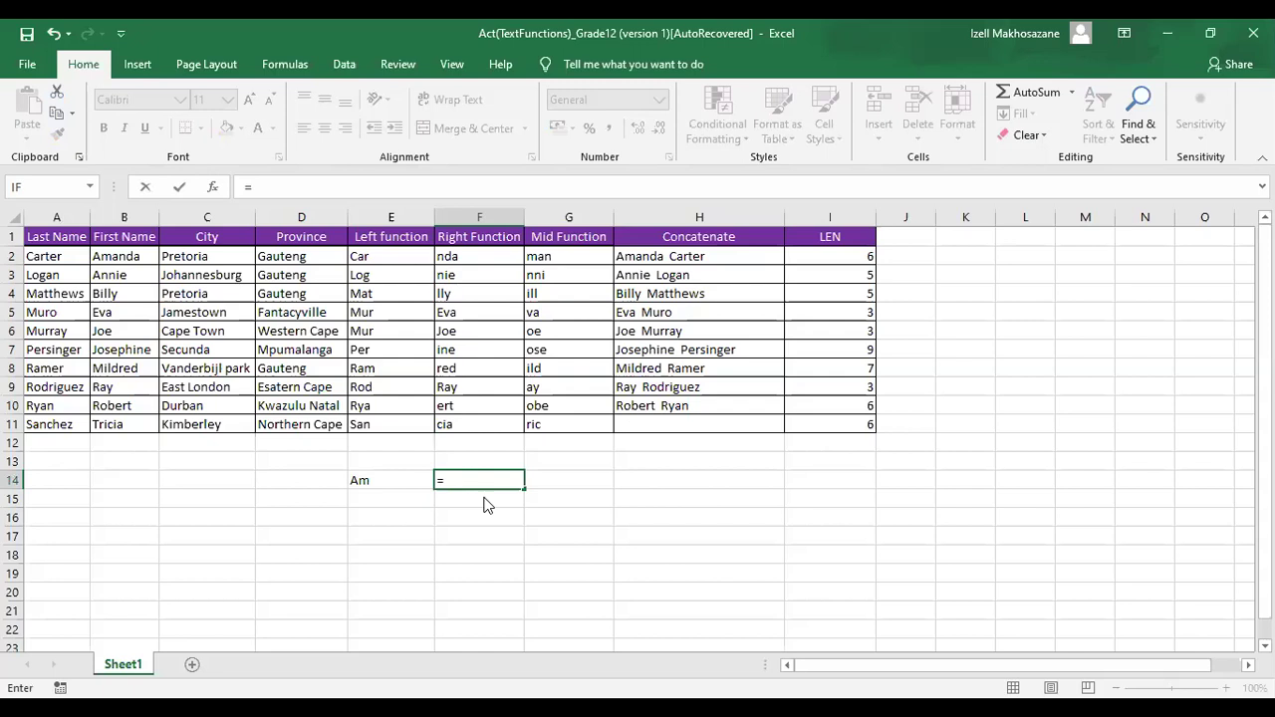
pyautogui.write('ri')
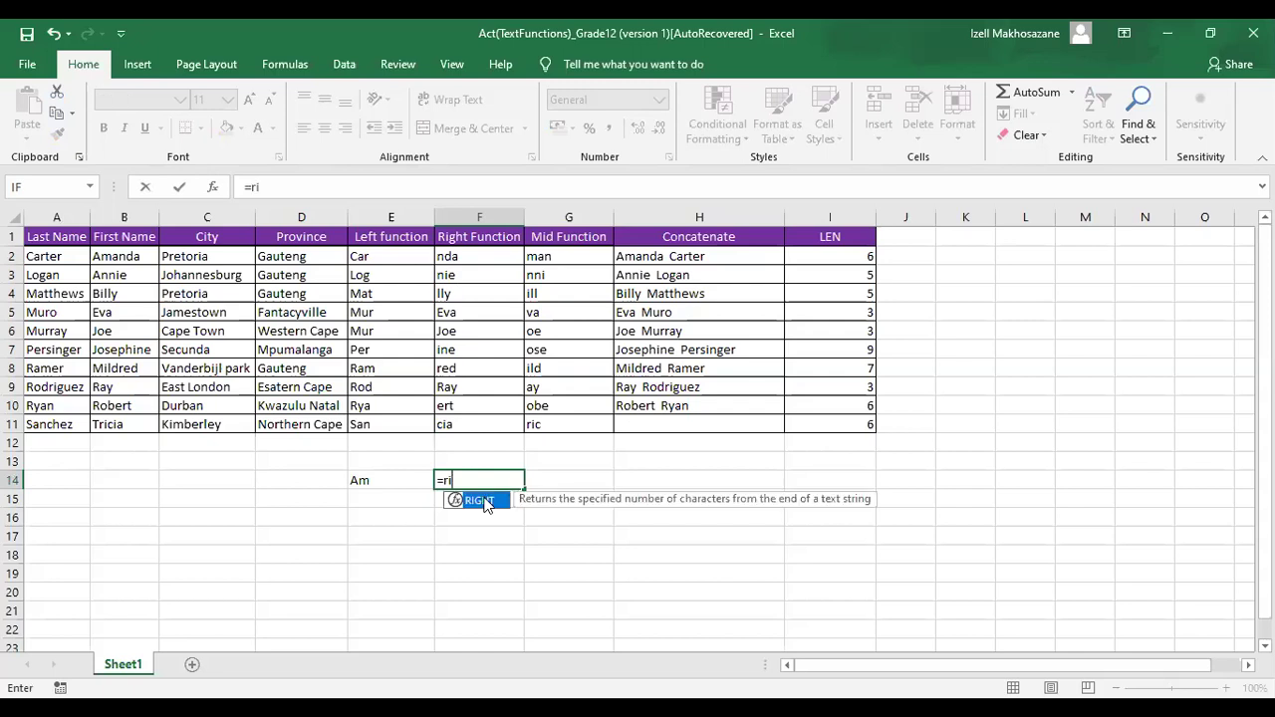
pyautogui.press('Tab')
pyautogui.click(149, 257)
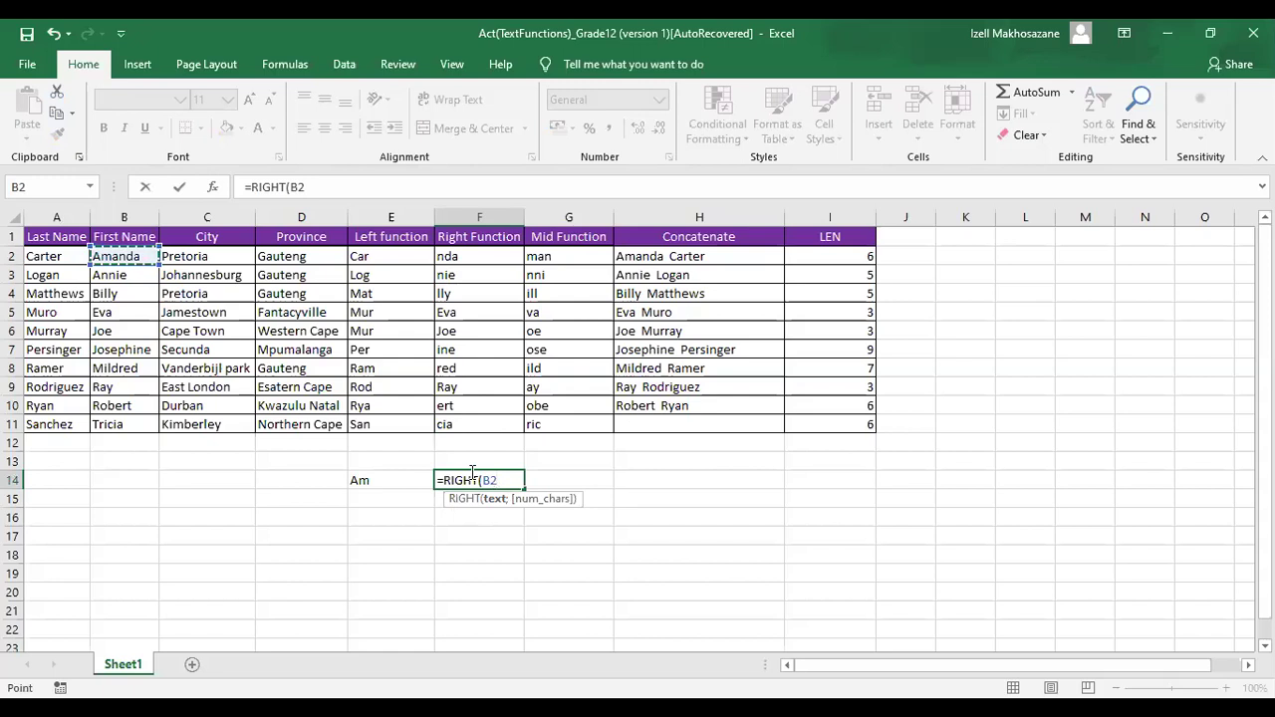
pyautogui.write(';4')
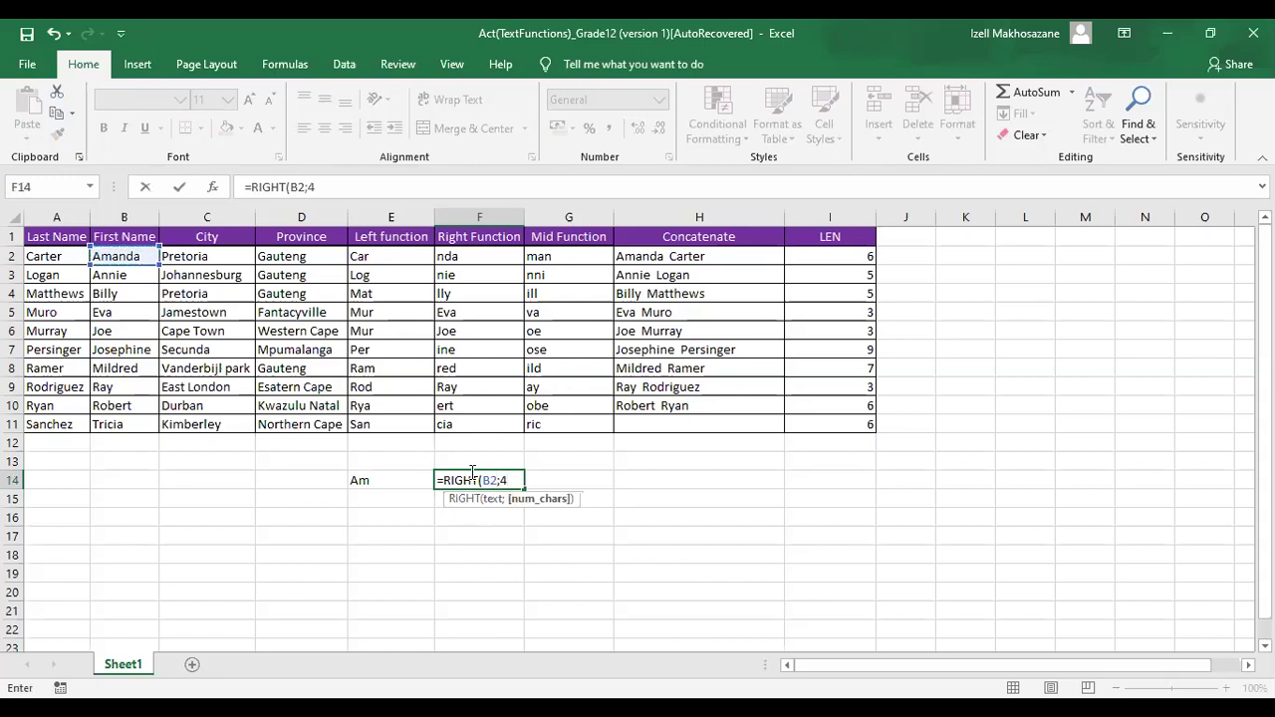
pyautogui.write(')')
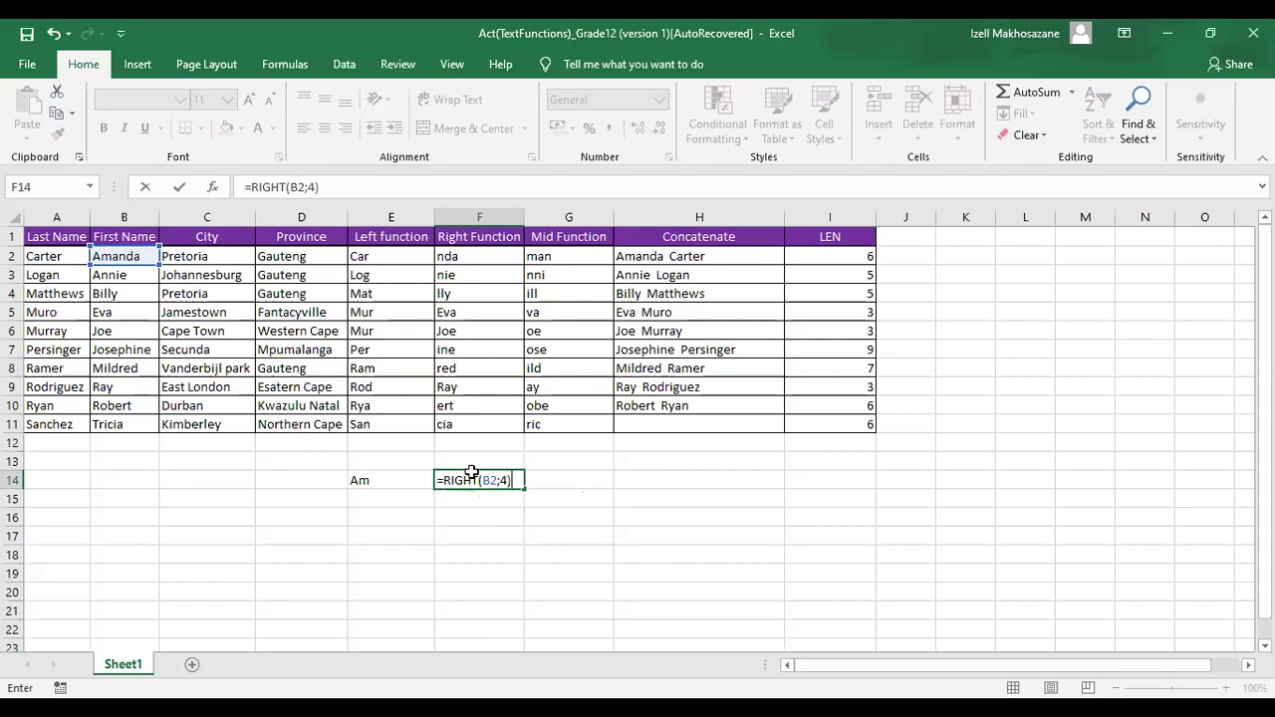
pyautogui.press('Return')
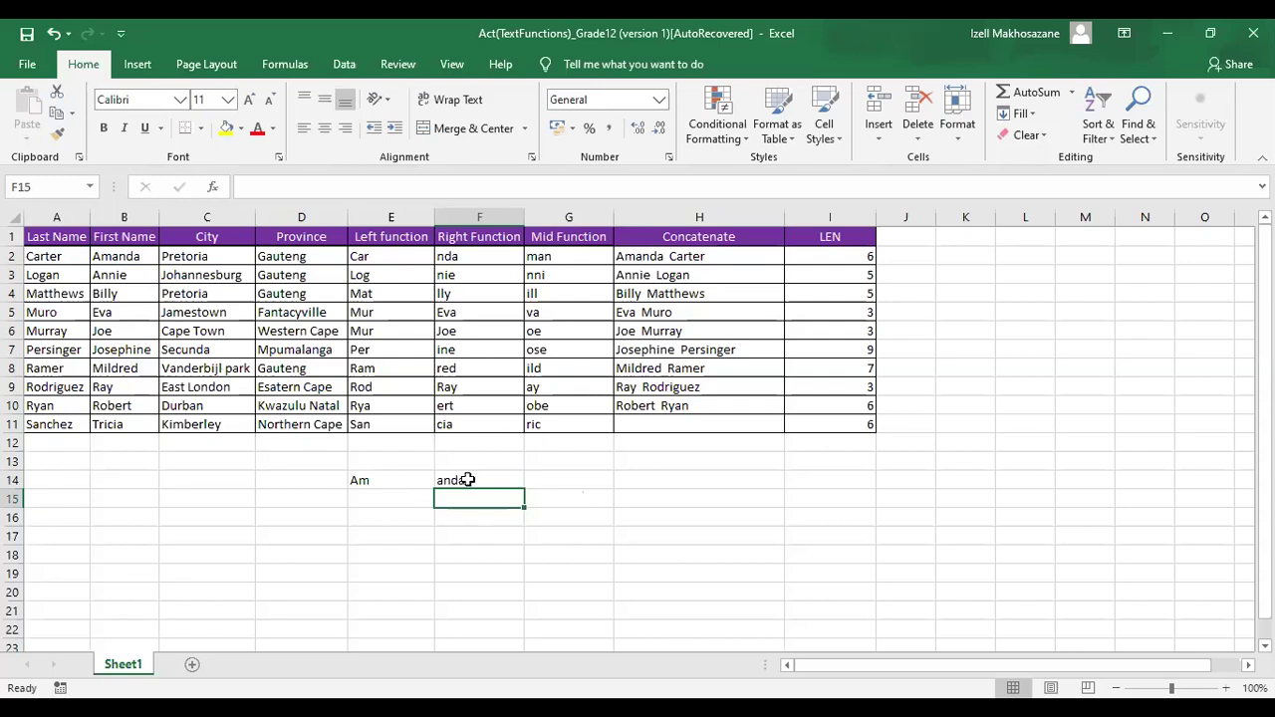
pyautogui.click(467, 480)
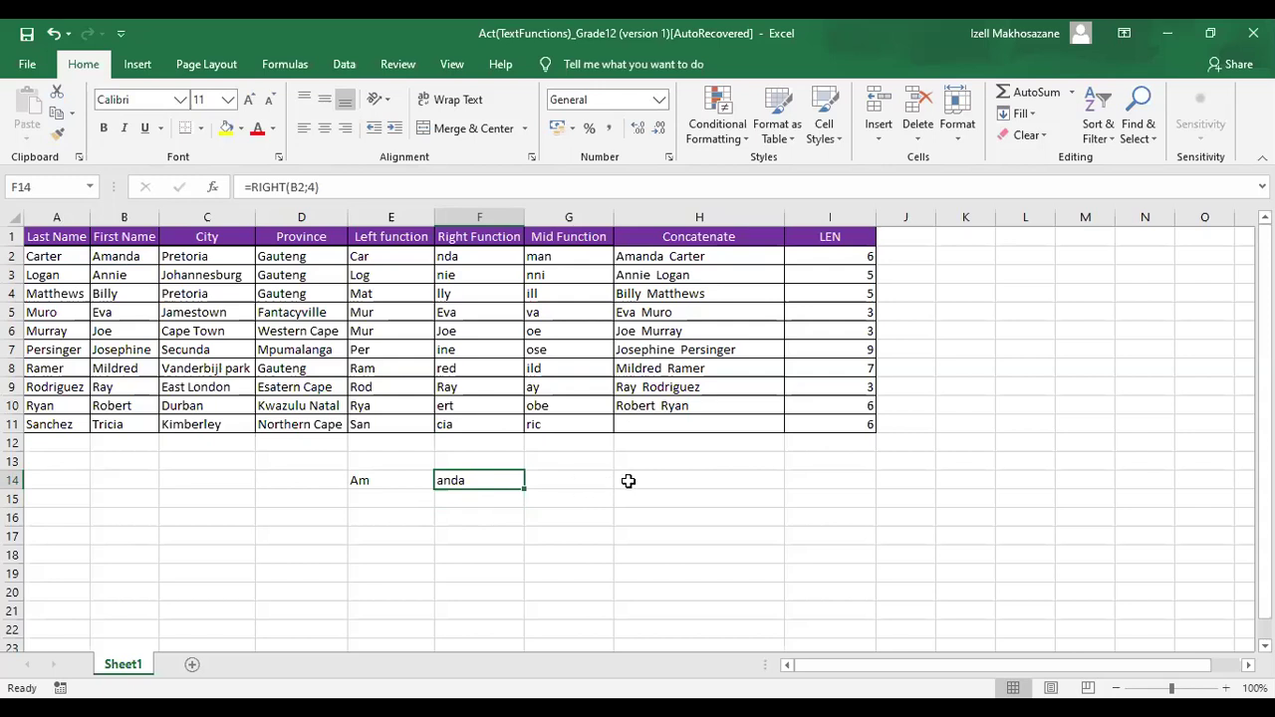
# - Join the extracted parts in E14 and F14 with the formula =CONCATENATE(E14;F14) in H14
pyautogui.click(628, 481)
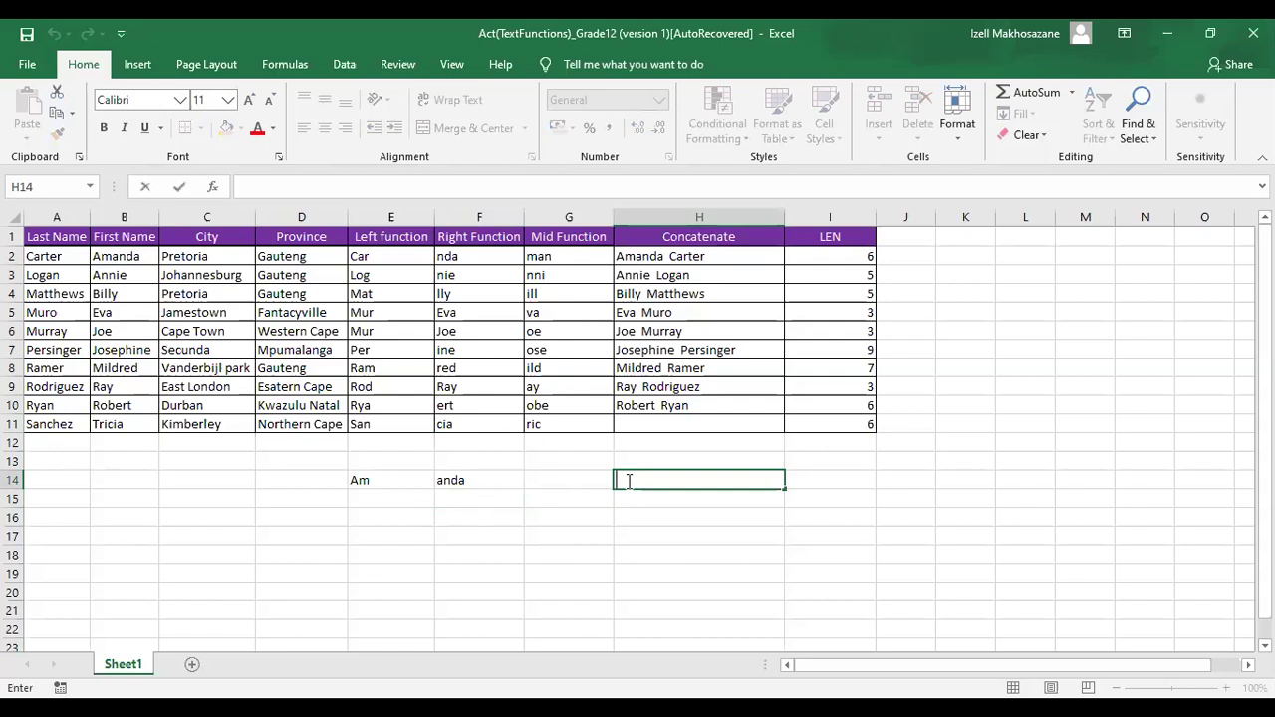
pyautogui.write('=')
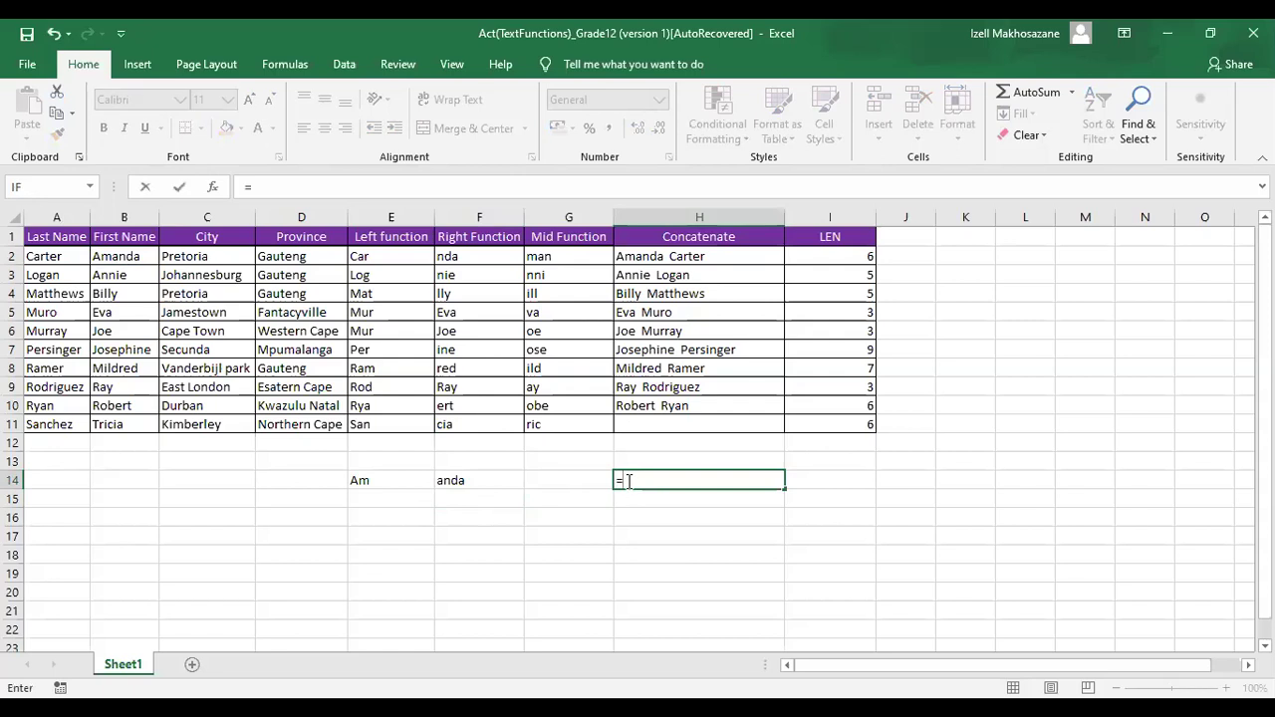
pyautogui.write('=')
pyautogui.write('CONCATENATE(')
pyautogui.click(390, 480)
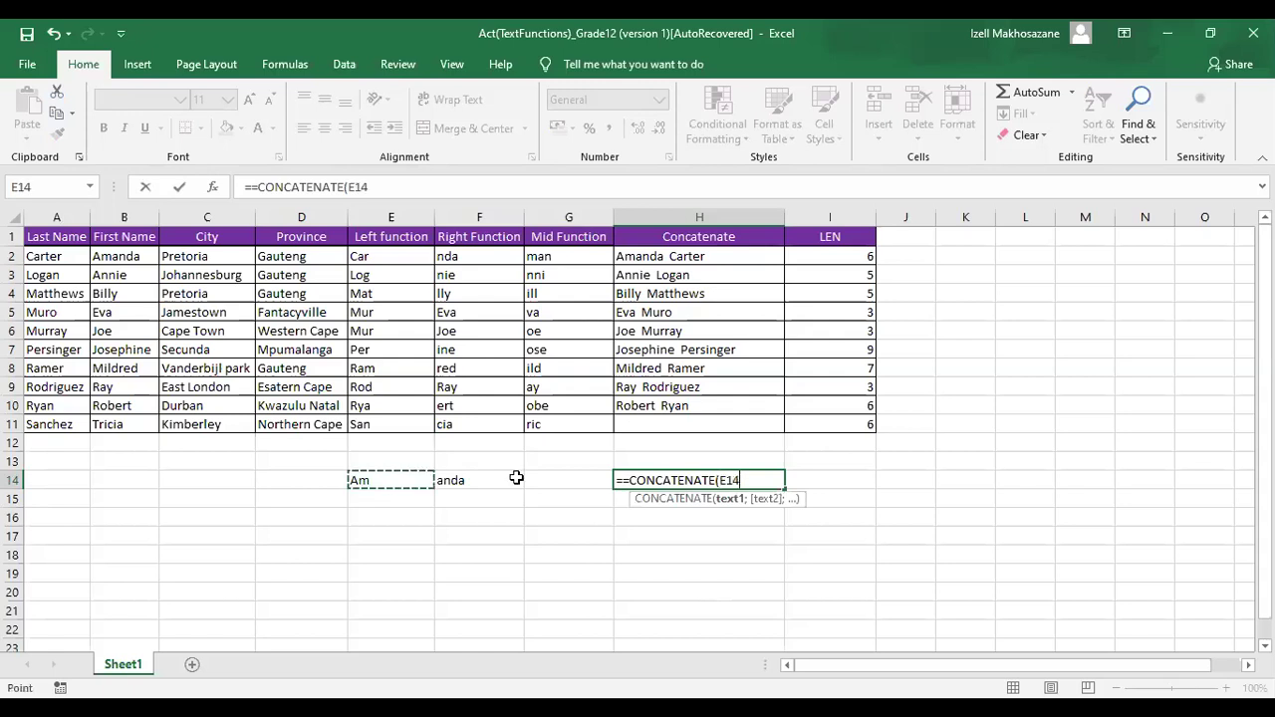
pyautogui.write(',')
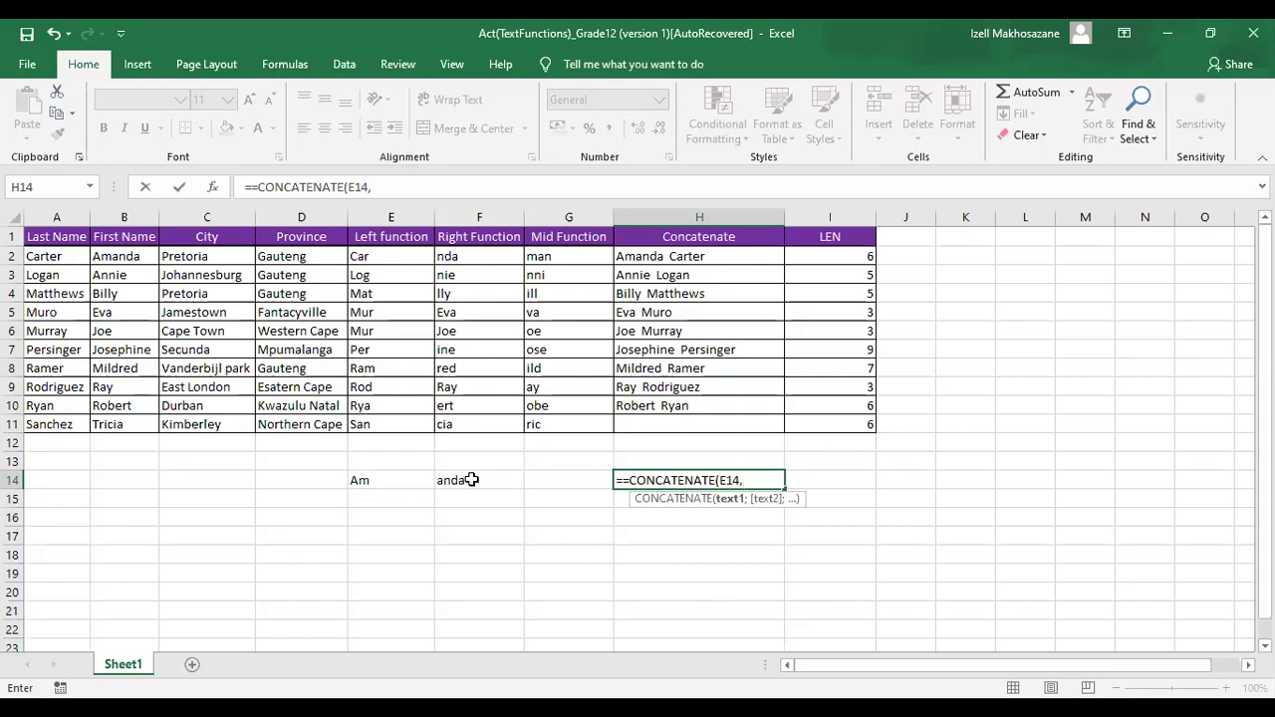
pyautogui.click(472, 480)
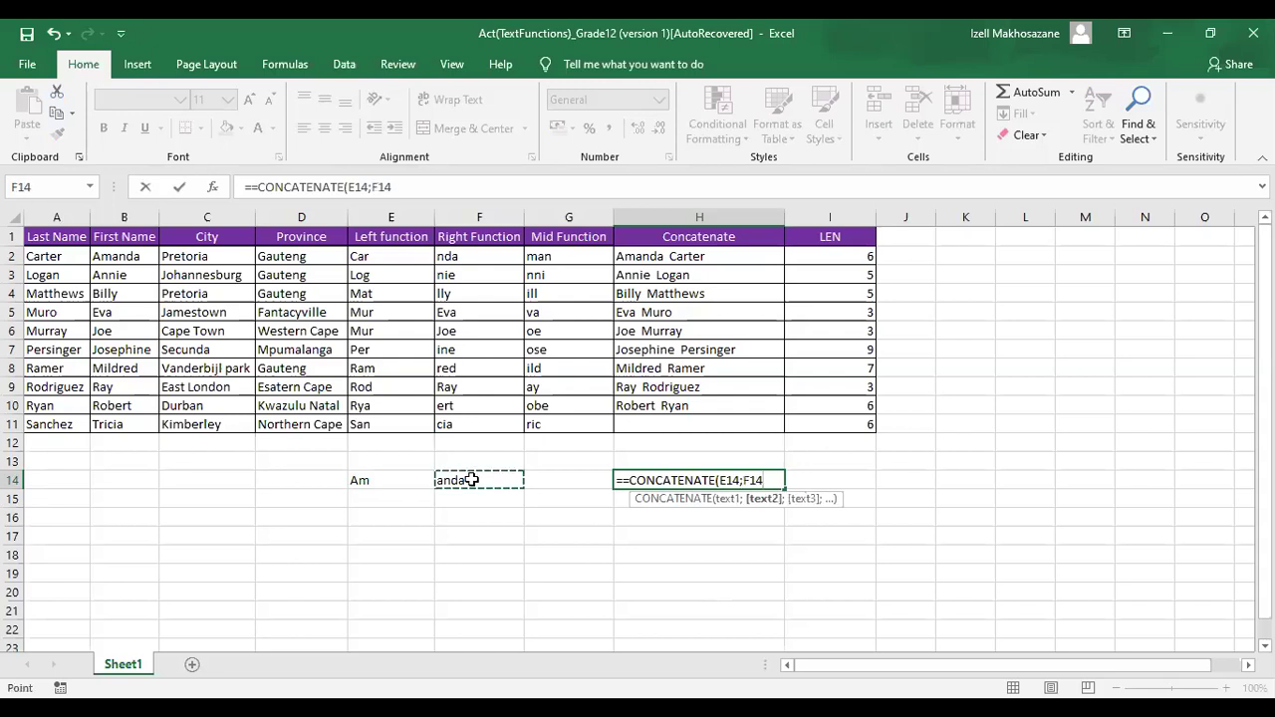
pyautogui.write(')')
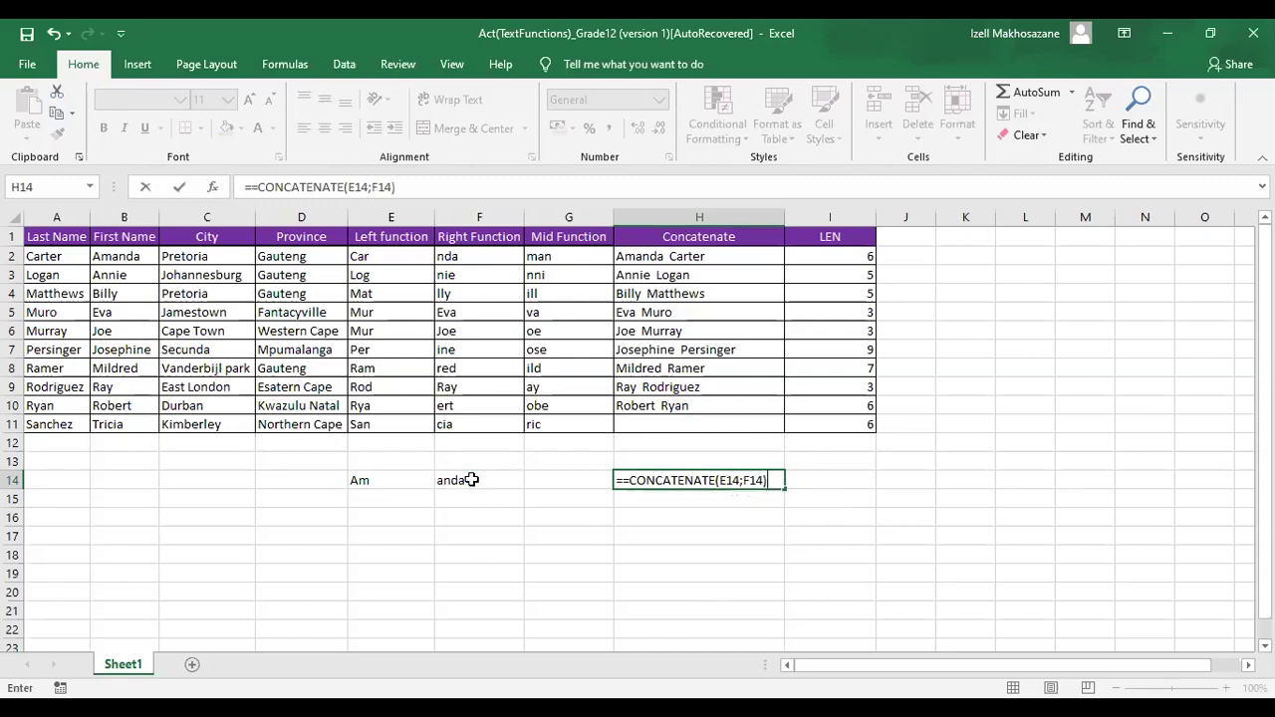
pyautogui.press('Return')
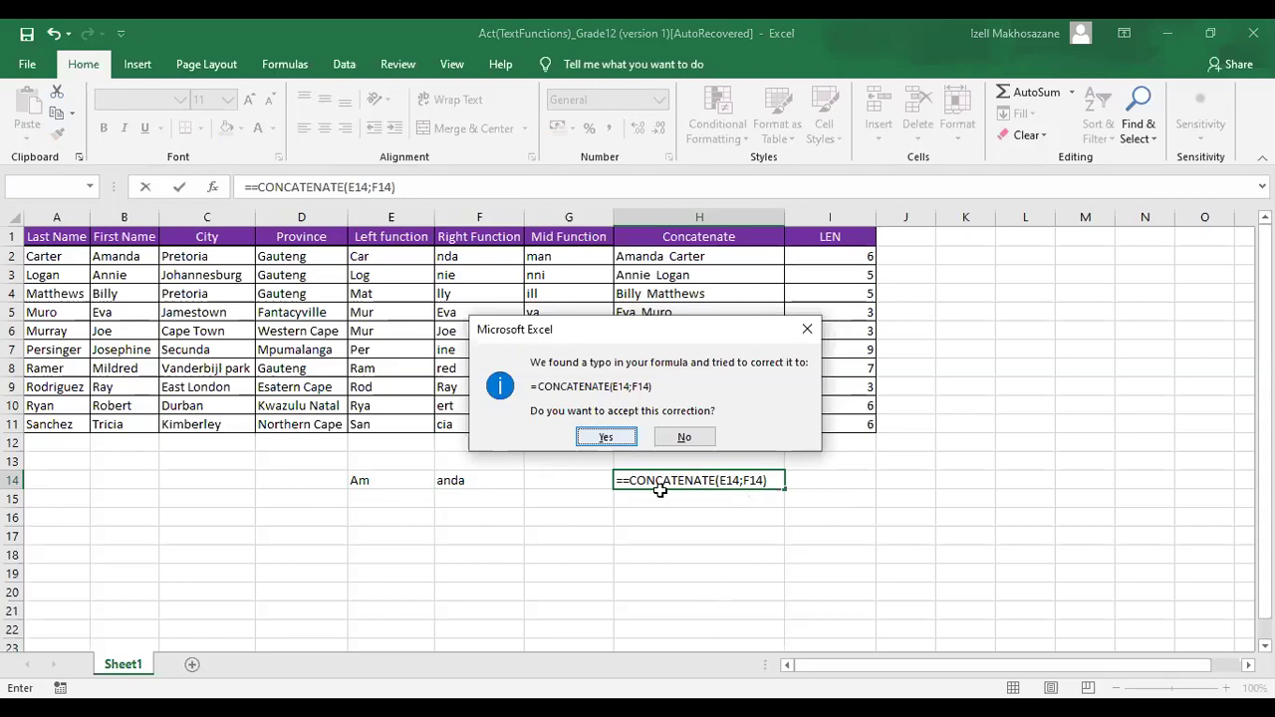
pyautogui.press('Return')
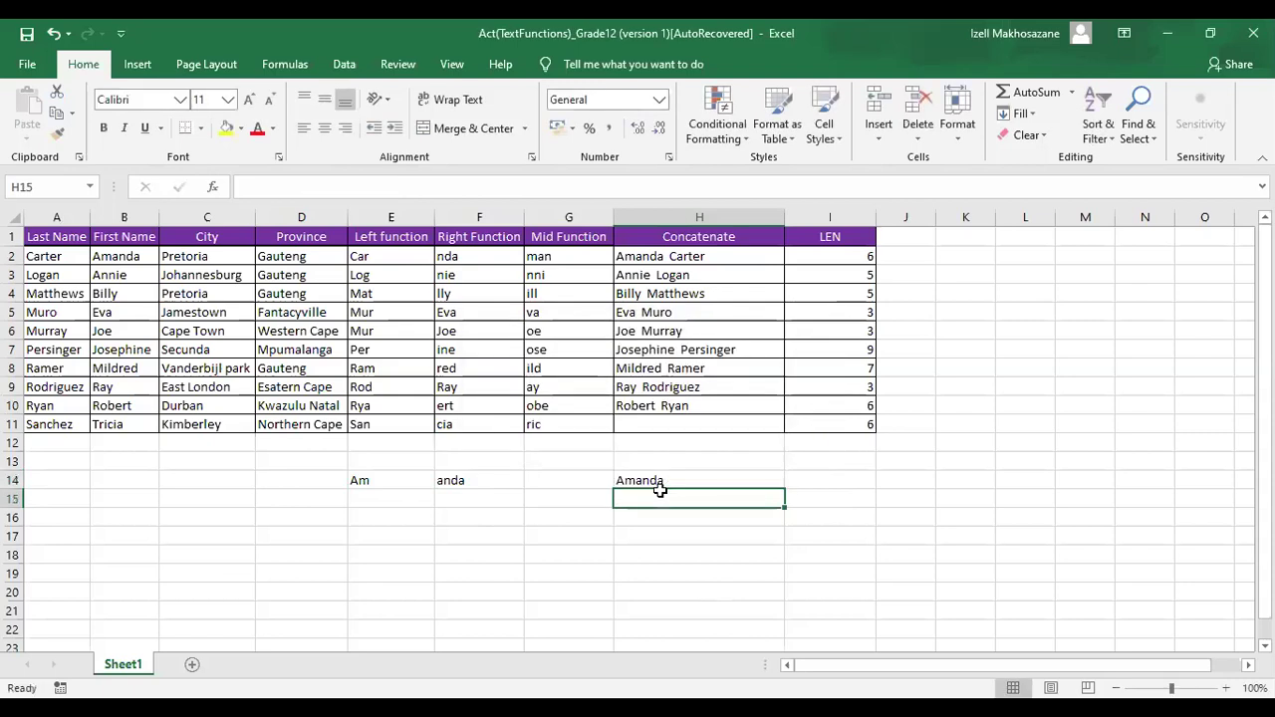
# - Inspect the CONCATENATE formula in H14 and the cells it references
pyautogui.doubleClick(731, 480)
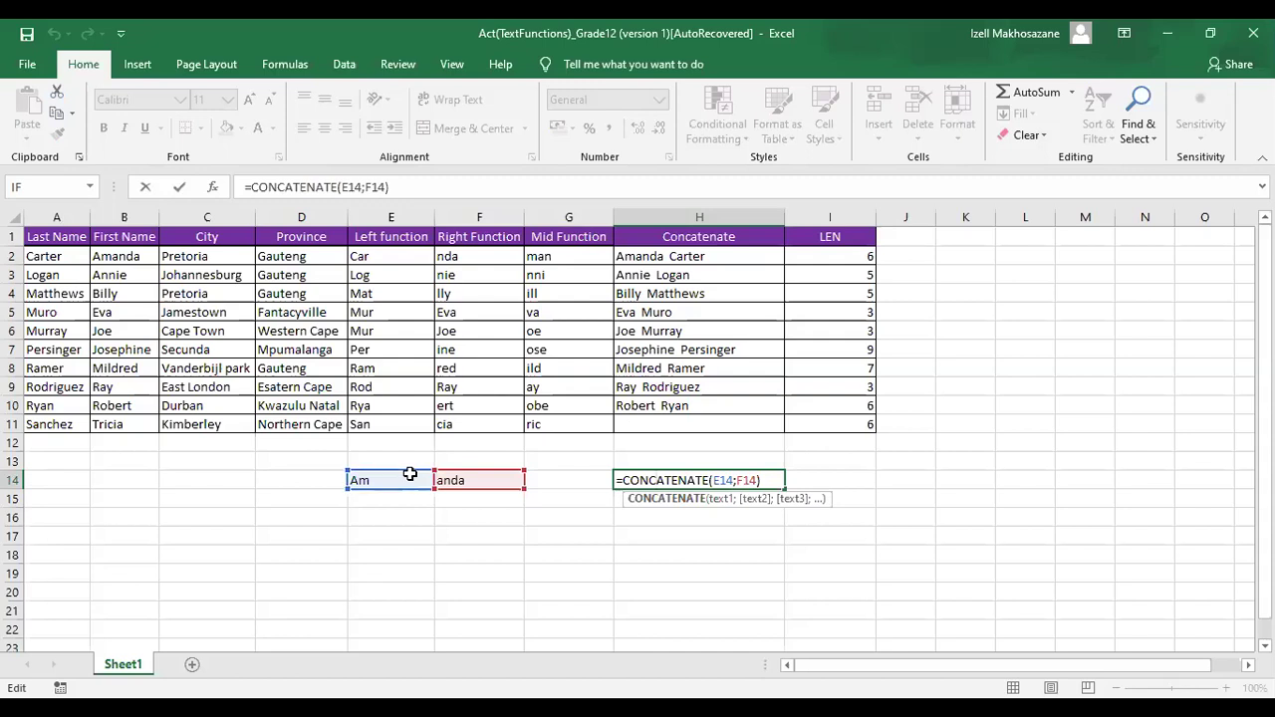
pyautogui.press('Return')
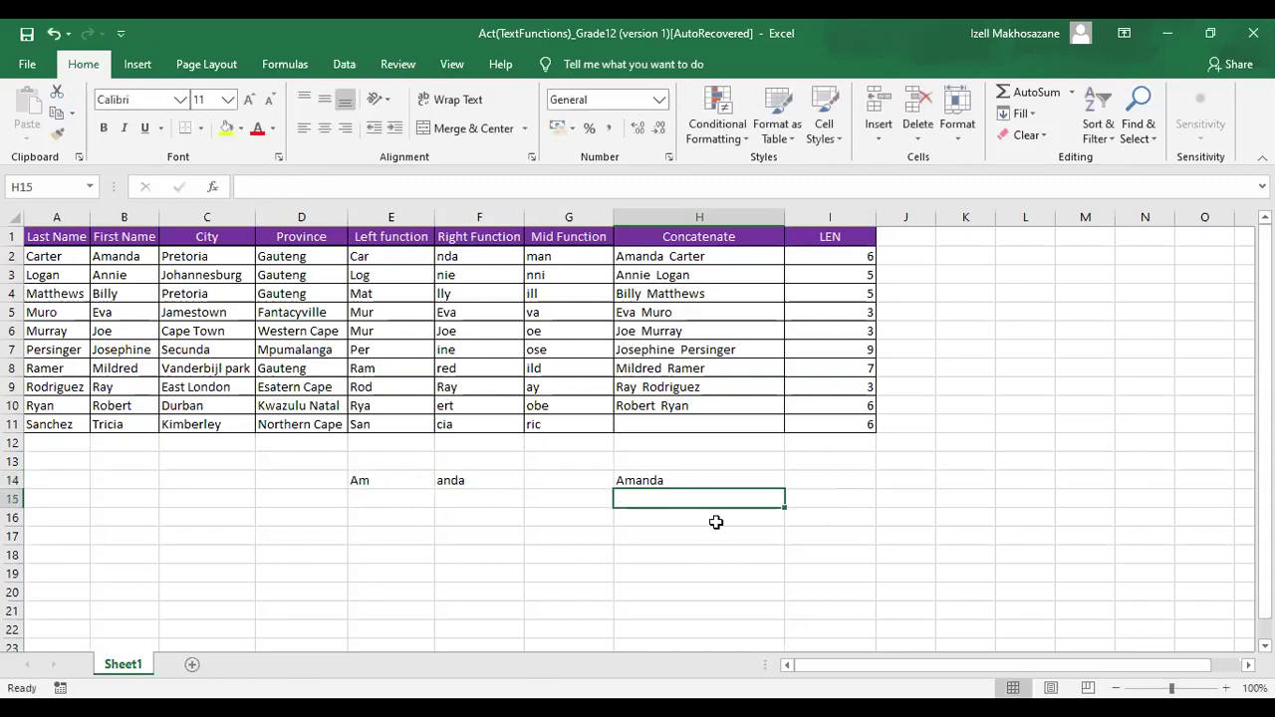
pyautogui.moveTo(479, 482); pyautogui.dragTo(670, 483)
pyautogui.click(669, 481)
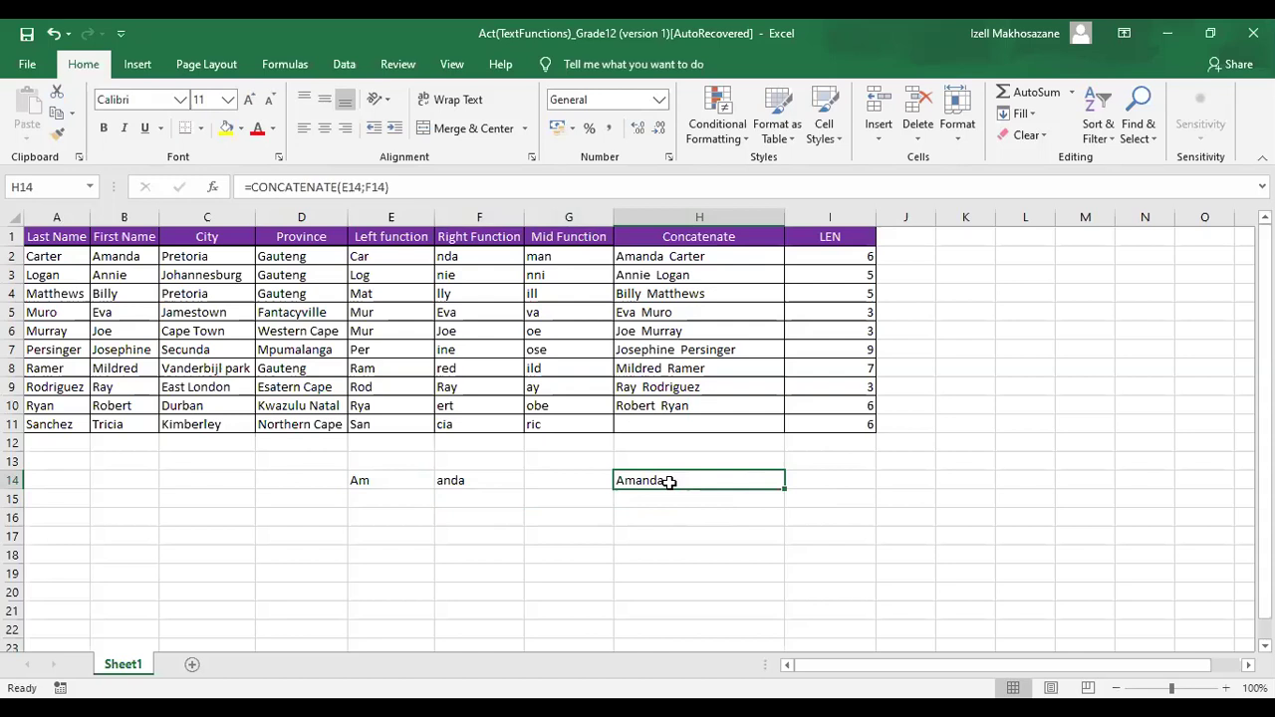
# - Clear the practice formulas from H14, F14 and E14 below the table
pyautogui.doubleClick(673, 482)
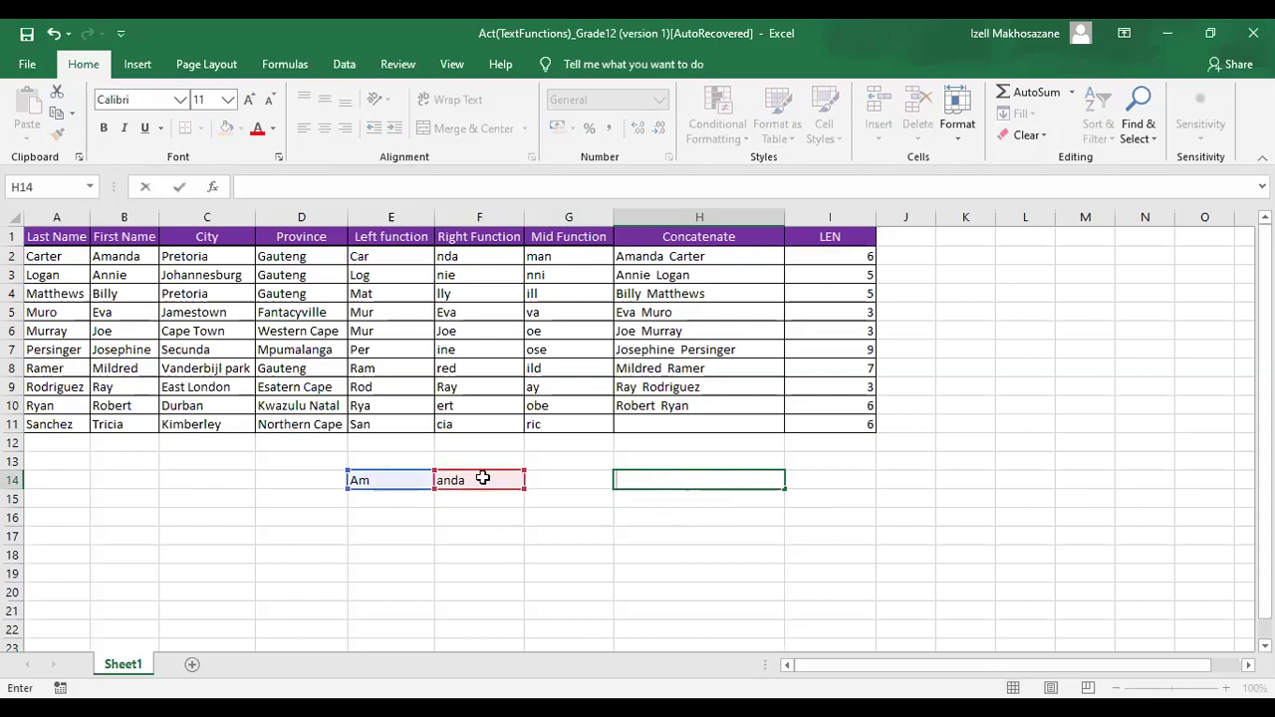
pyautogui.click(482, 479)
pyautogui.press('BackSpace')
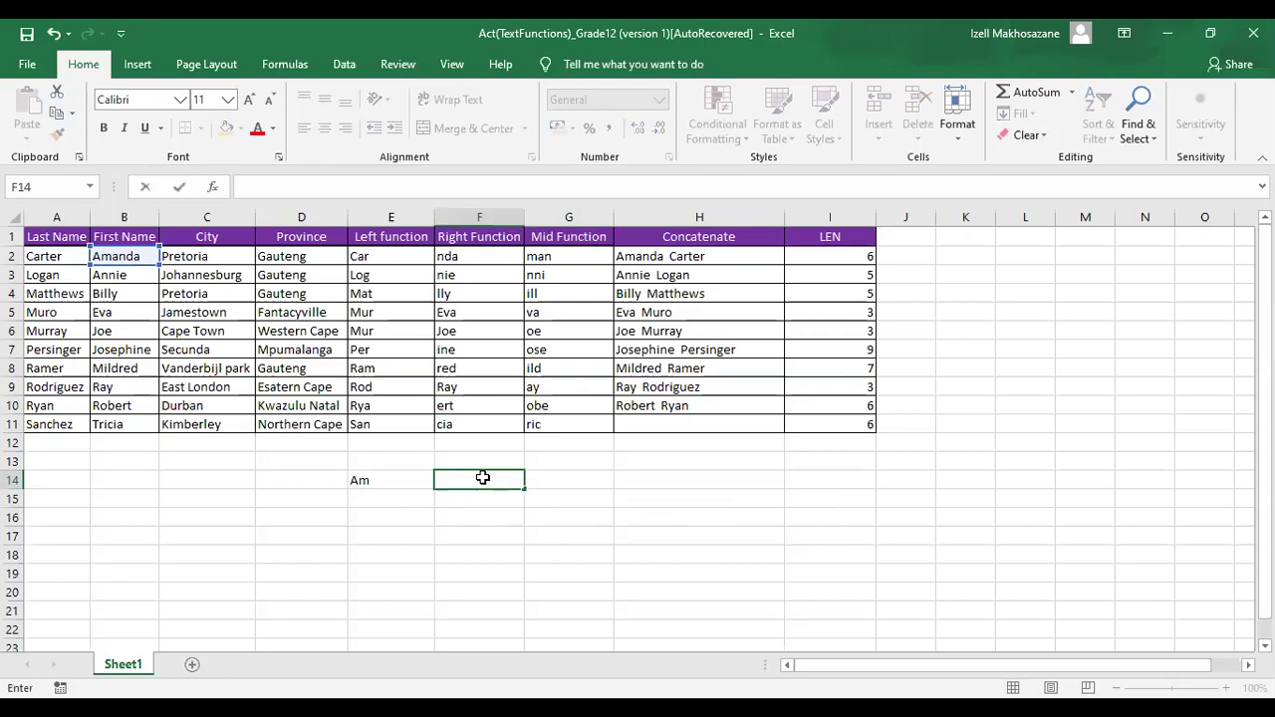
pyautogui.click(408, 478)
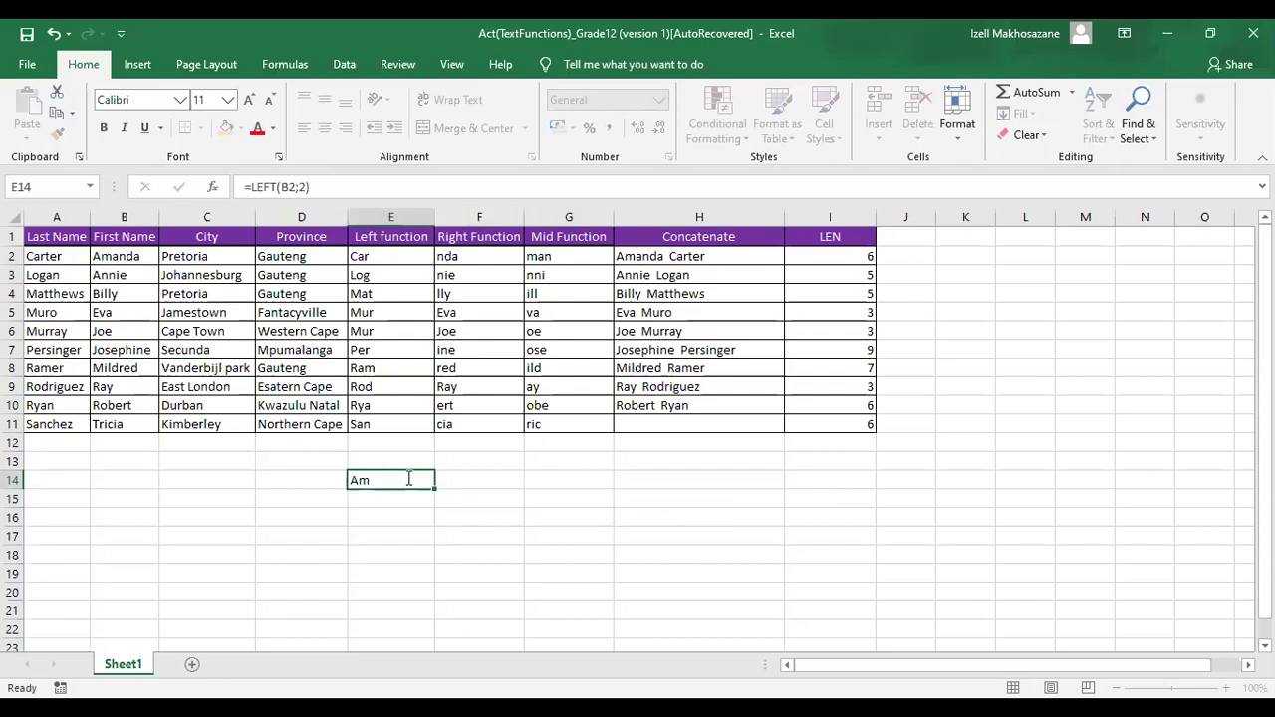
pyautogui.press('BackSpace')
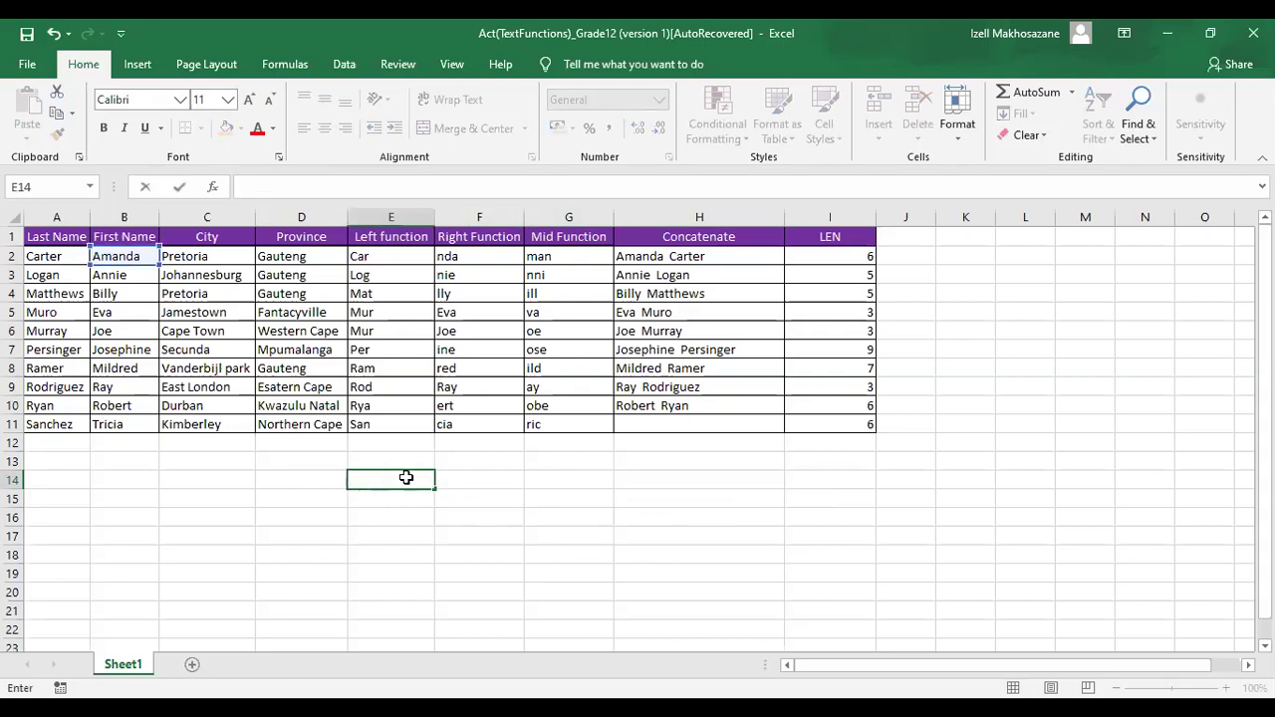
# - Change the LEN formula in I2 to =LEN(H2) and fill it down the column through I11
pyautogui.click(843, 259)
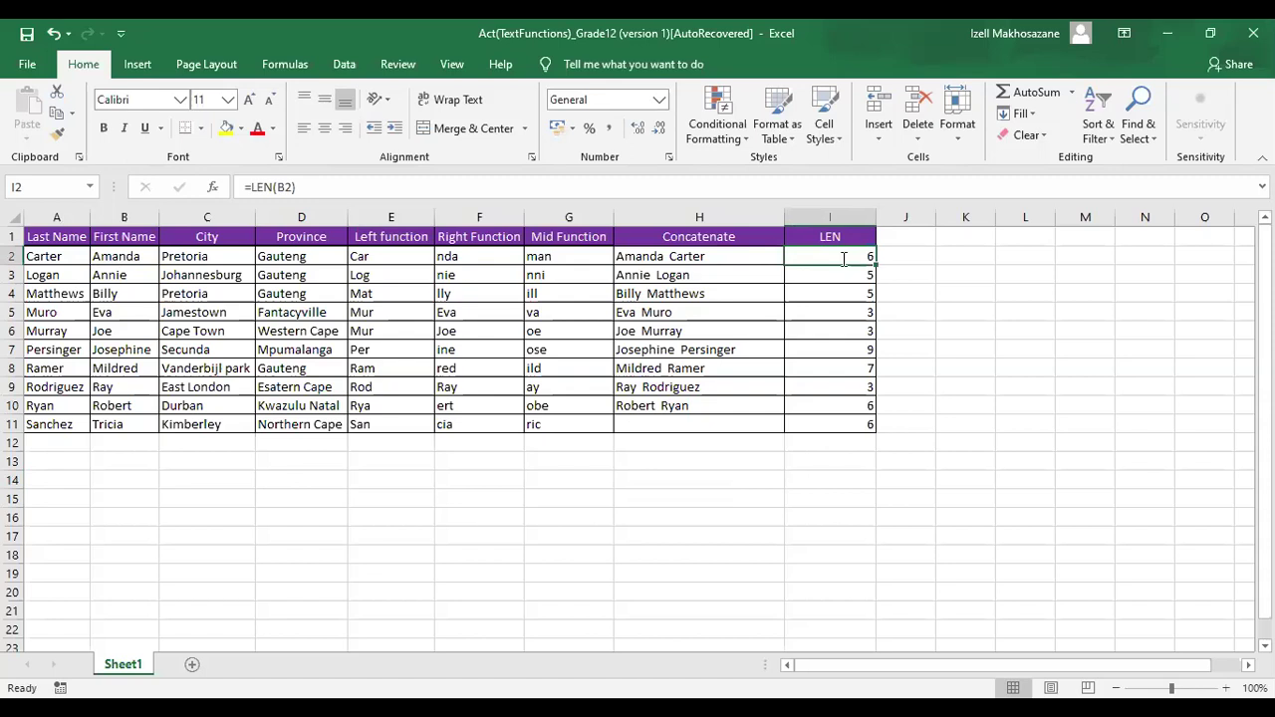
pyautogui.doubleClick(842, 257)
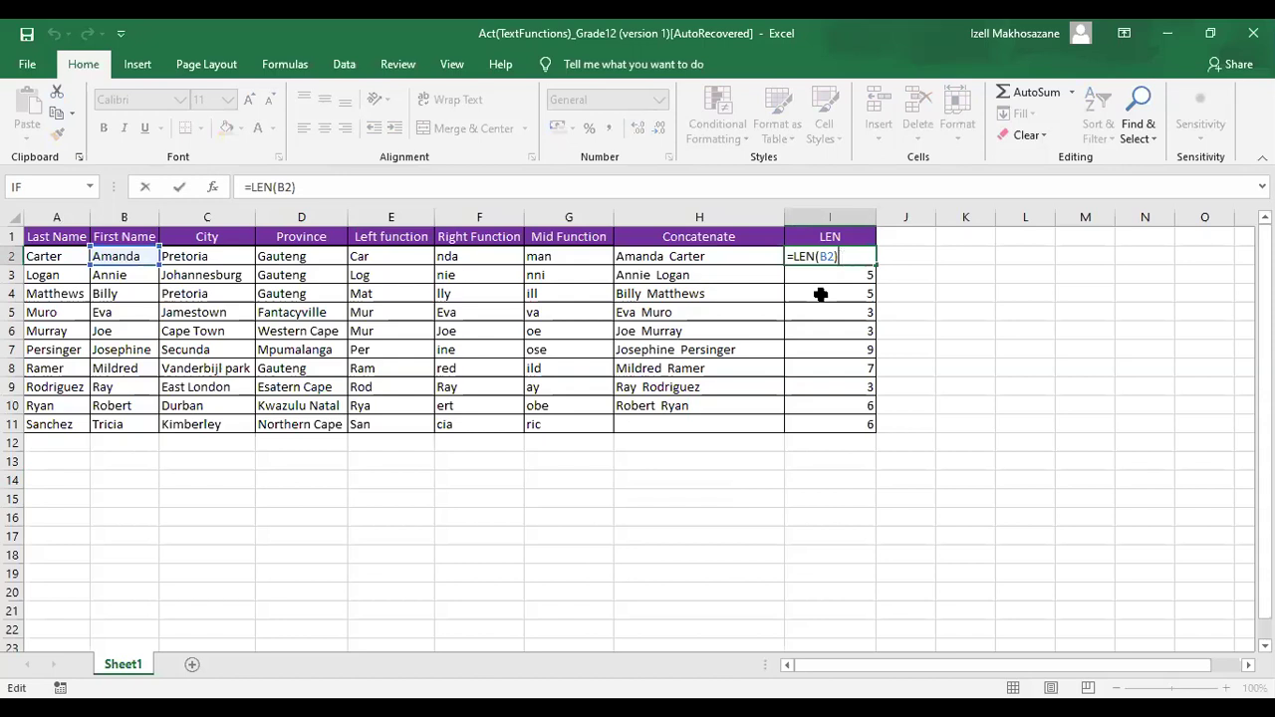
pyautogui.press('BackSpace')
pyautogui.press('BackSpace')
pyautogui.press('BackSpace')
pyautogui.press('BackSpace')
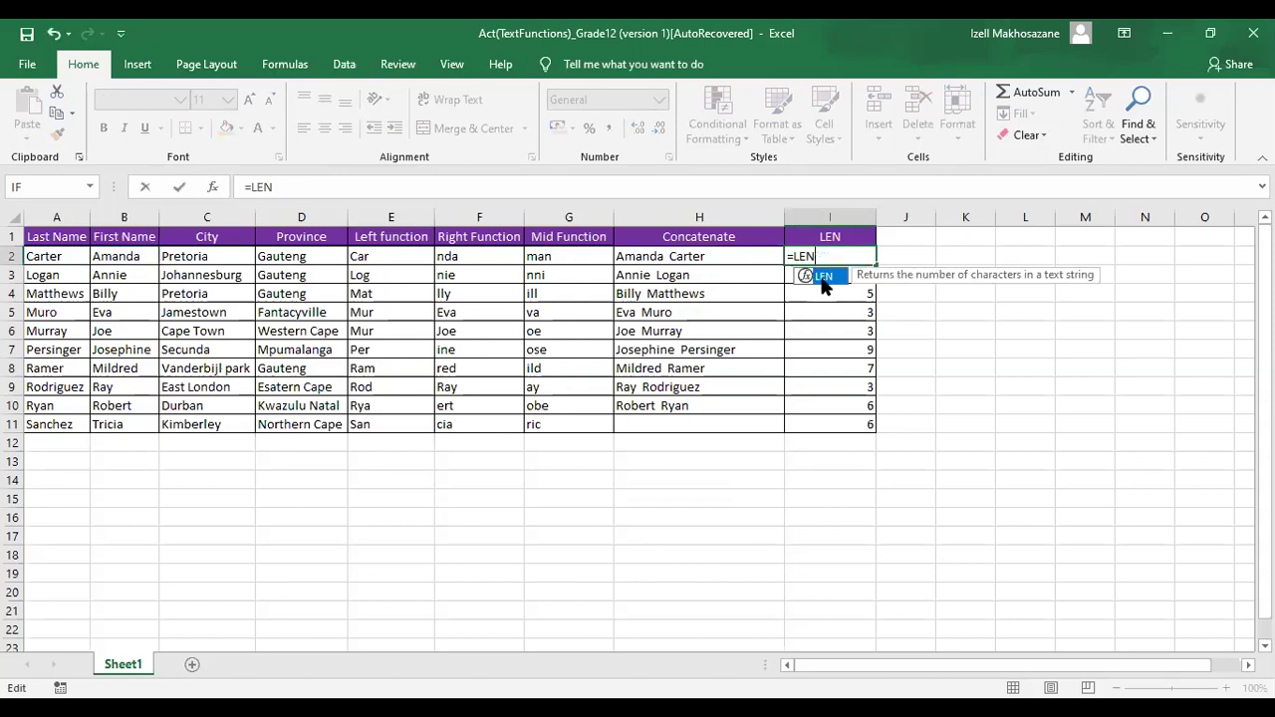
pyautogui.write('(')
pyautogui.click(695, 257)
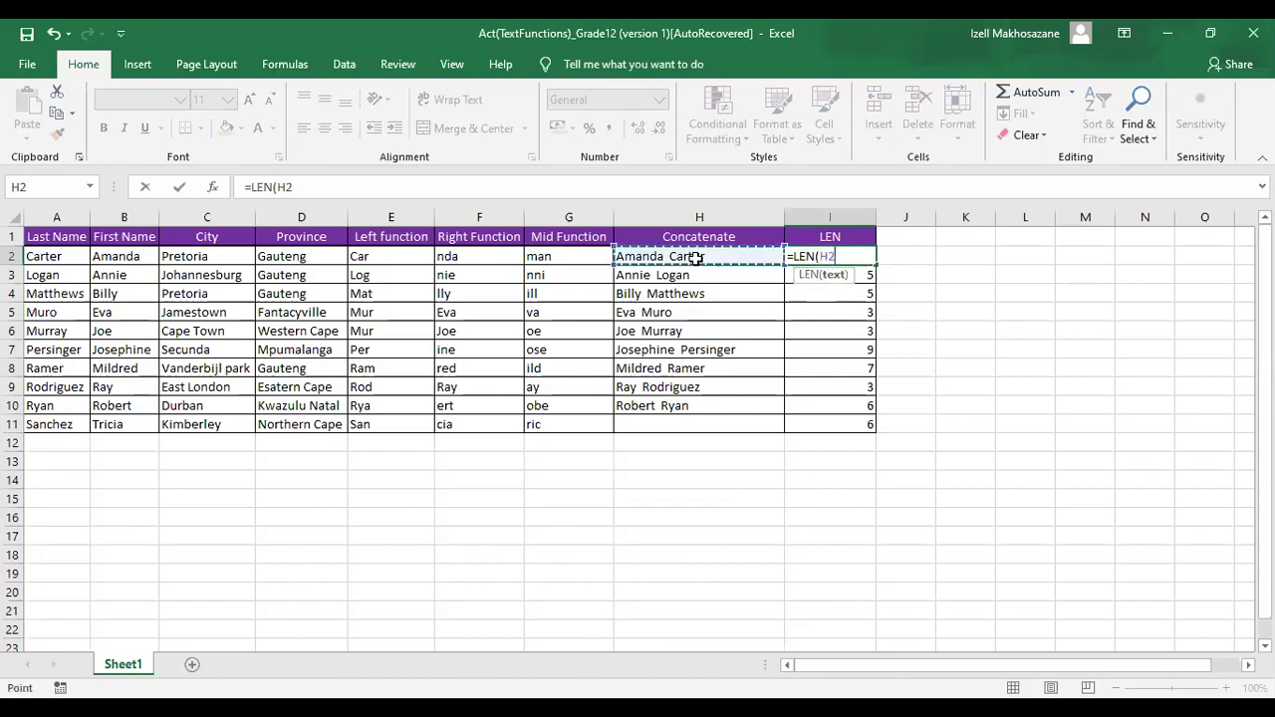
pyautogui.write(')')
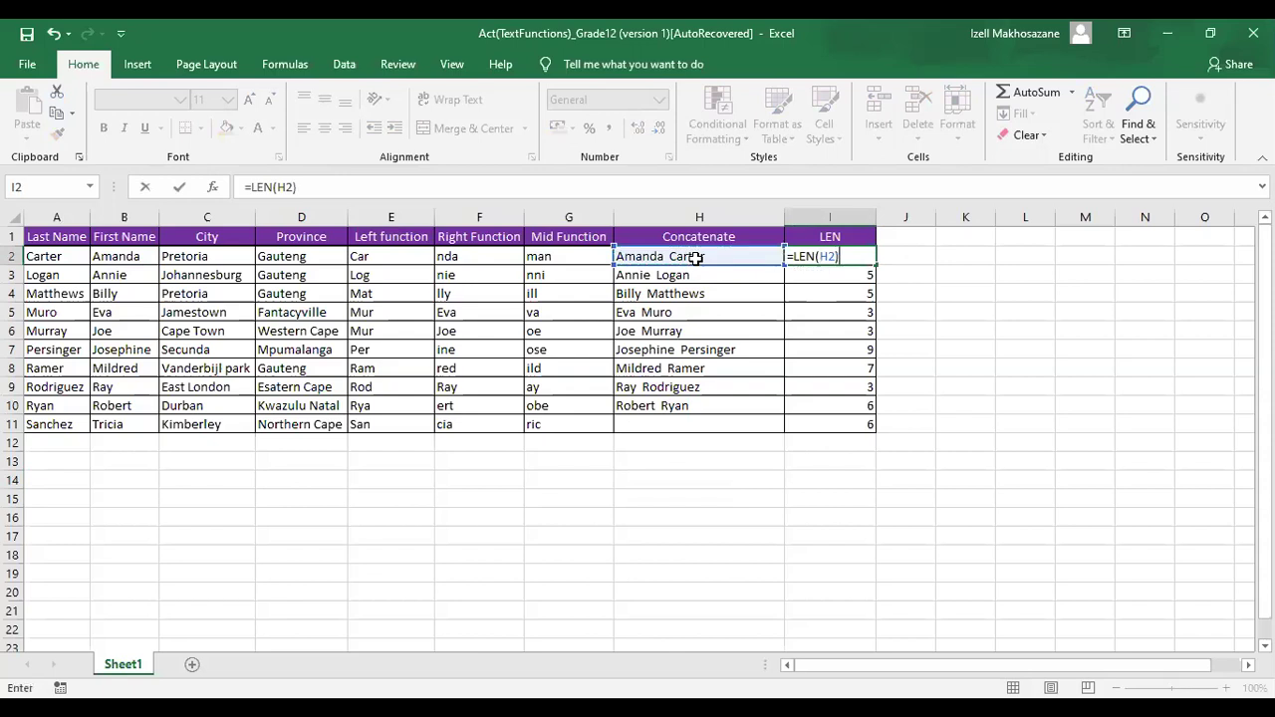
pyautogui.press('Return')
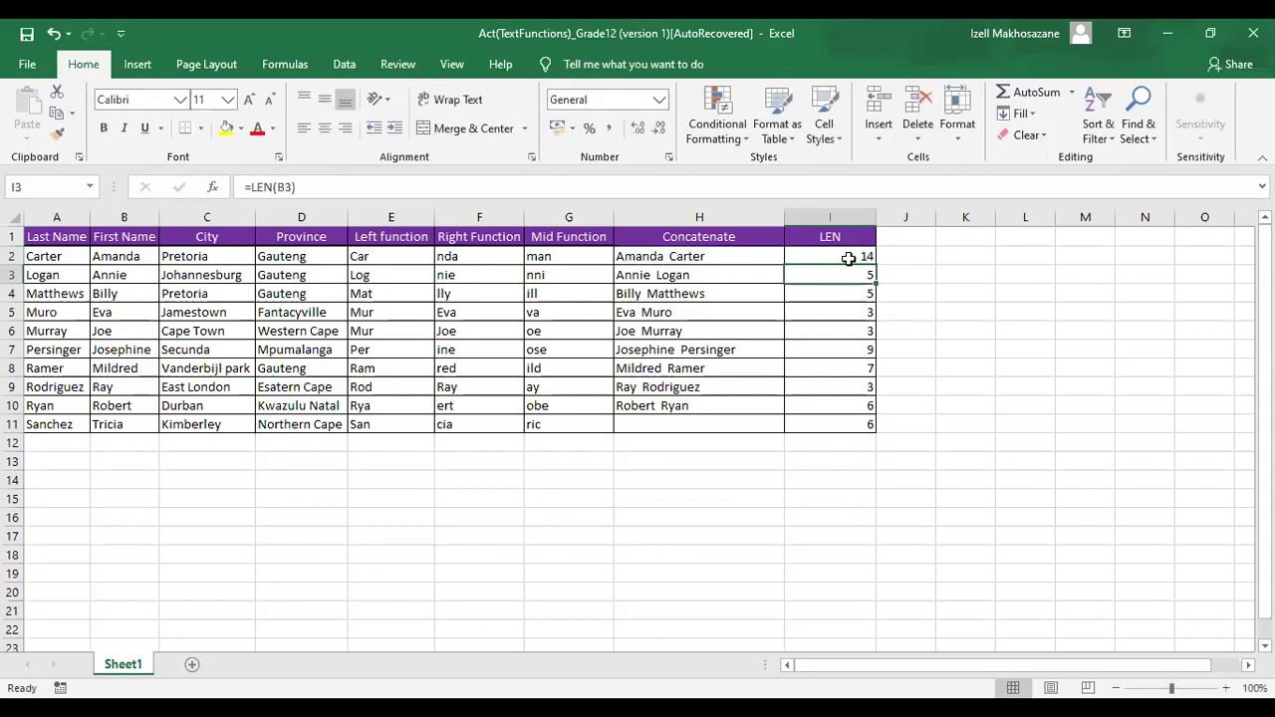
pyautogui.click(875, 260)
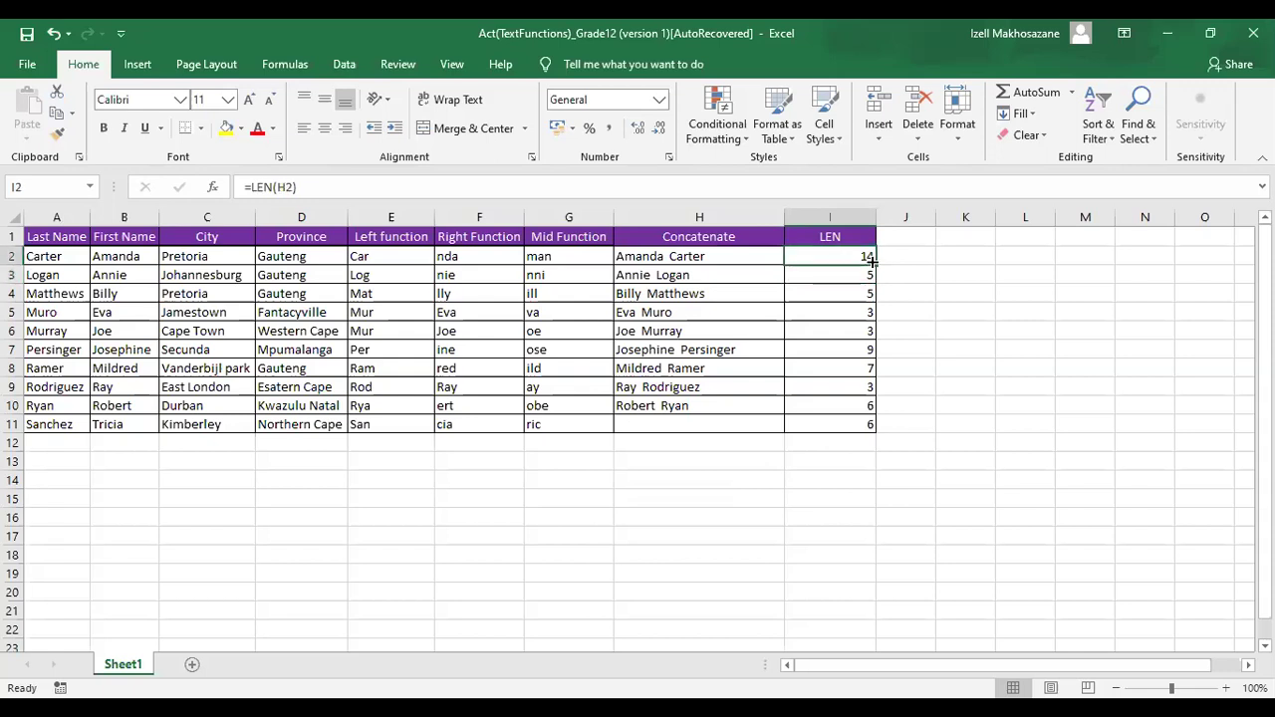
pyautogui.moveTo(875, 260); pyautogui.dragTo(877, 439)
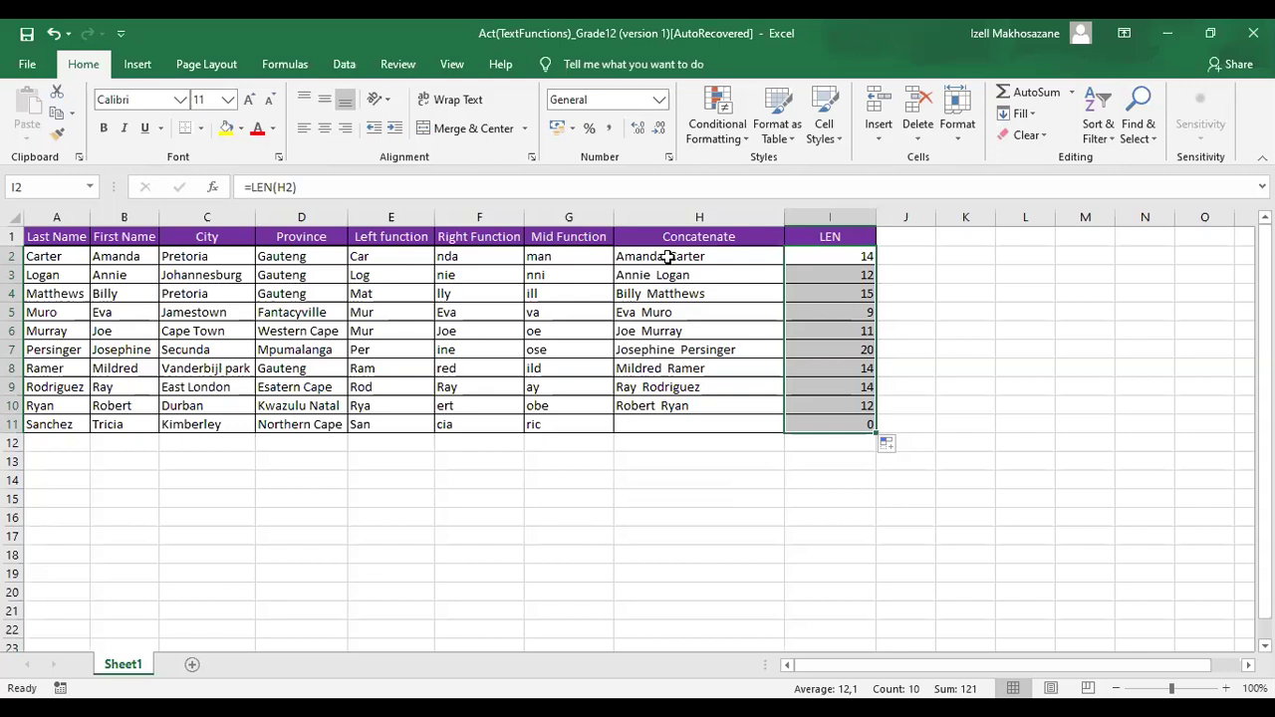
# - Try to remove one of the two quoted spaces in the H2 CONCATENATE formula, and check the LEN cell I2
pyautogui.click(668, 257)
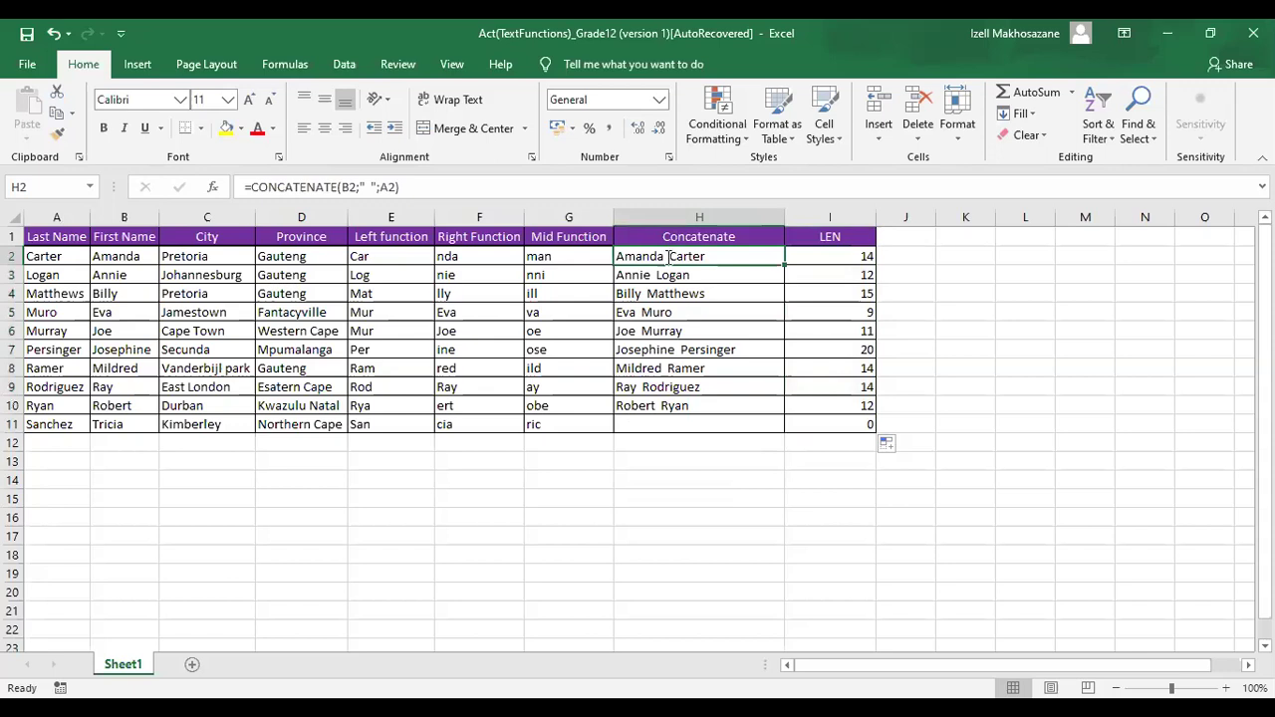
pyautogui.doubleClick(667, 257)
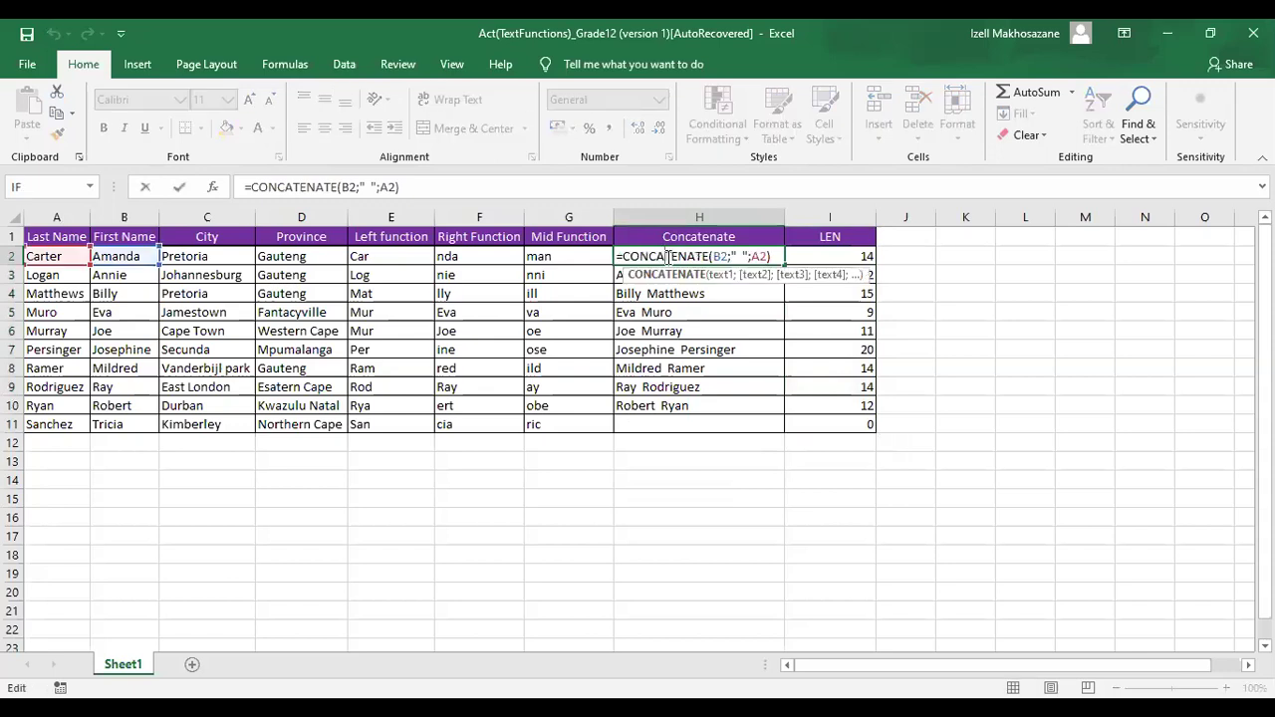
pyautogui.click(742, 257)
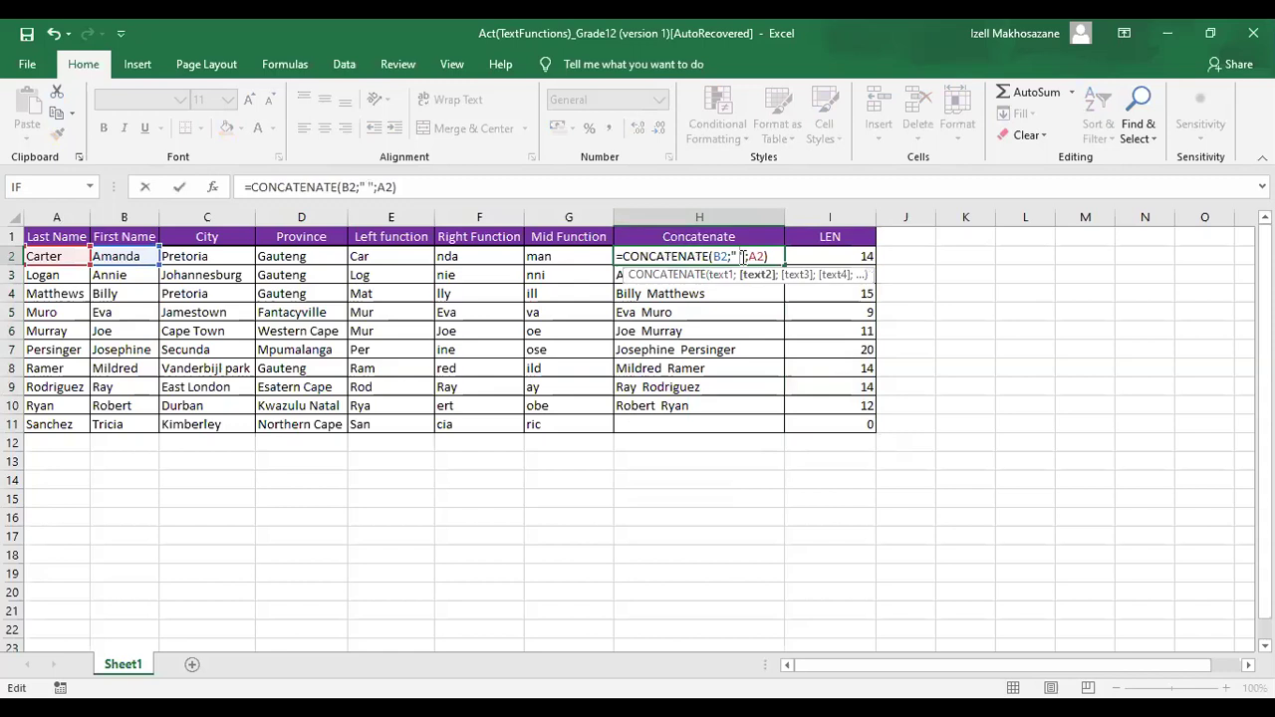
pyautogui.press('BackSpace')
pyautogui.press('Return')
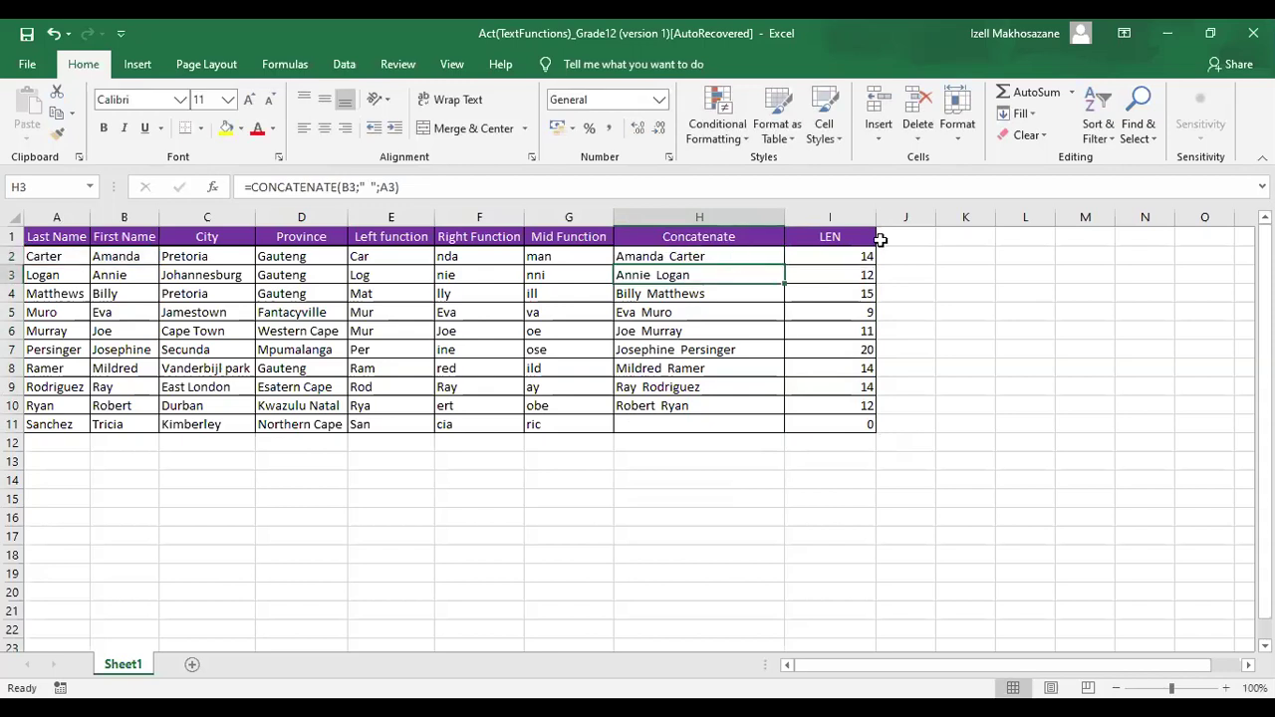
pyautogui.click(853, 256)
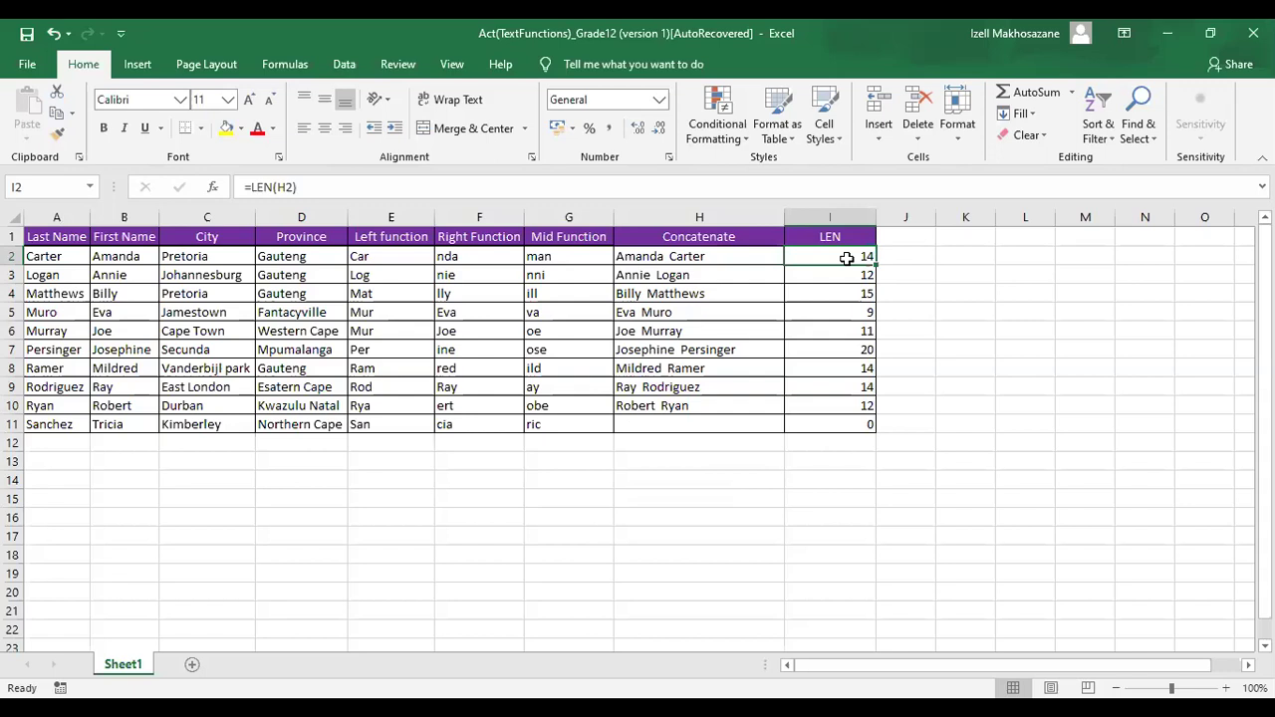
# - Shorten the quoted separator in H2 to a single space, making =CONCATENATE(B2;" ";A2), and compare it with the LEN formula in I2
pyautogui.doubleClick(744, 256)
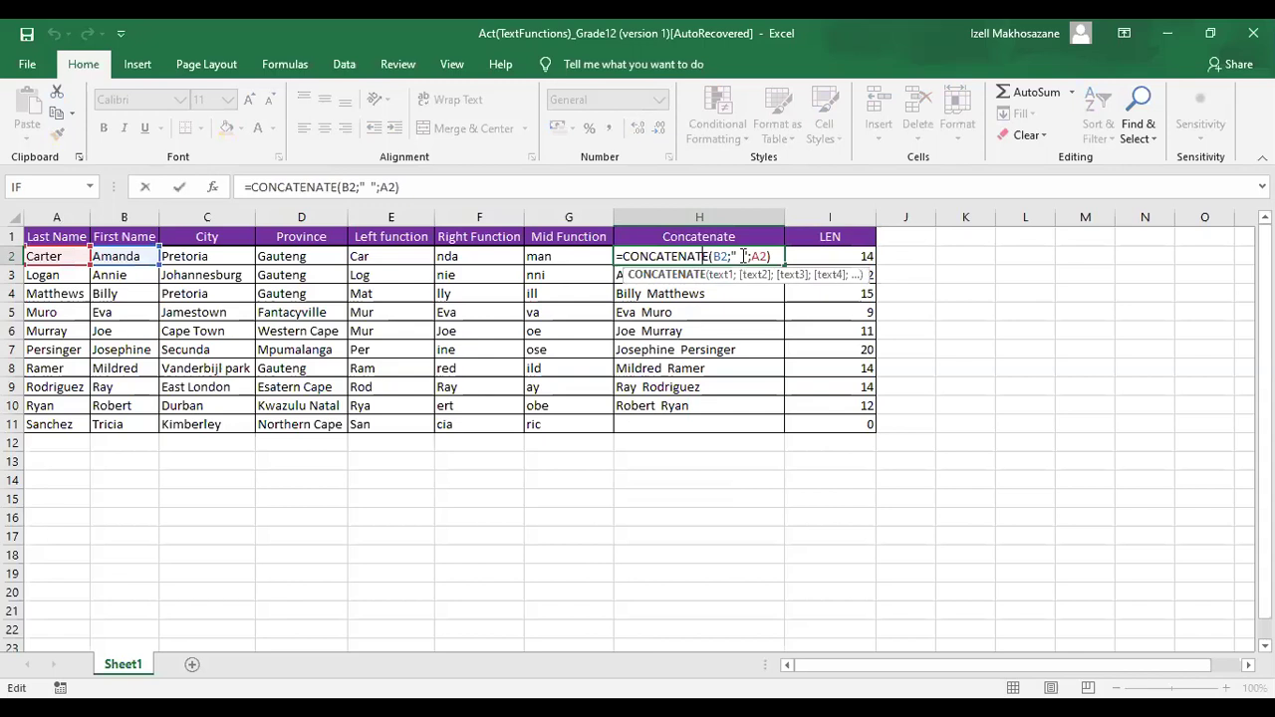
pyautogui.press('BackSpace')
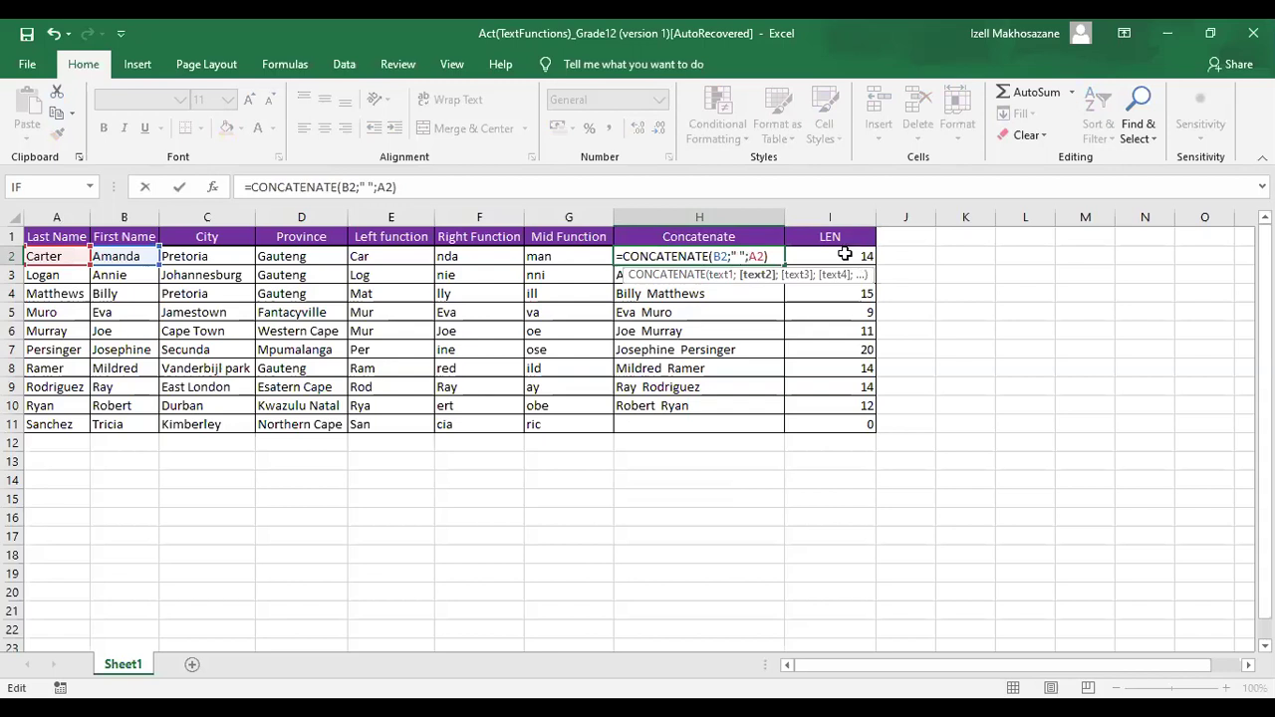
pyautogui.press('Return')
pyautogui.click(845, 256)
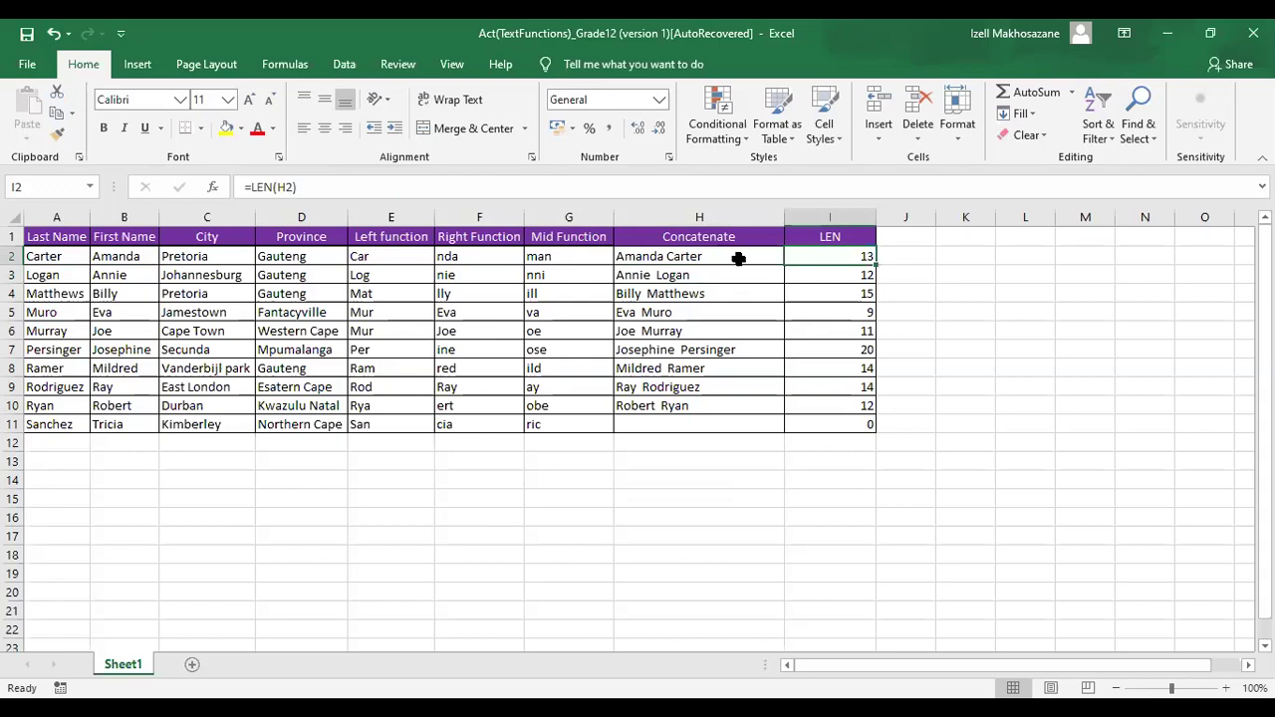
pyautogui.press('Left')
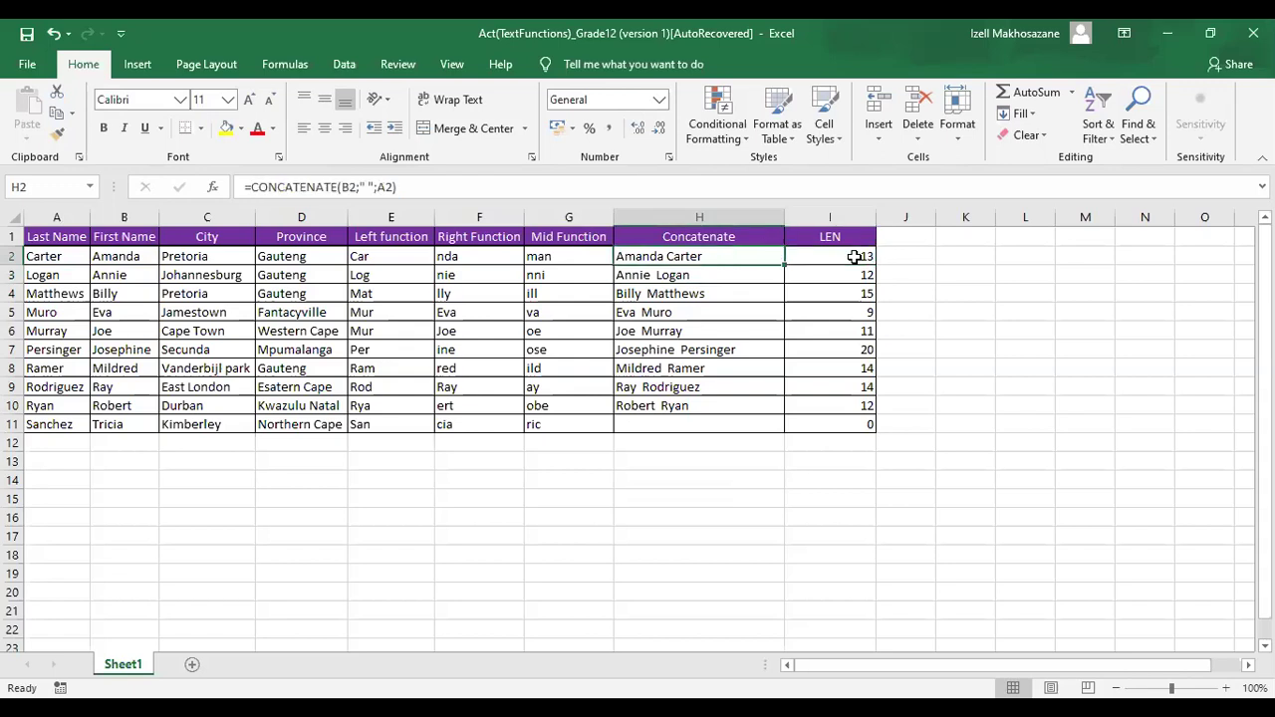